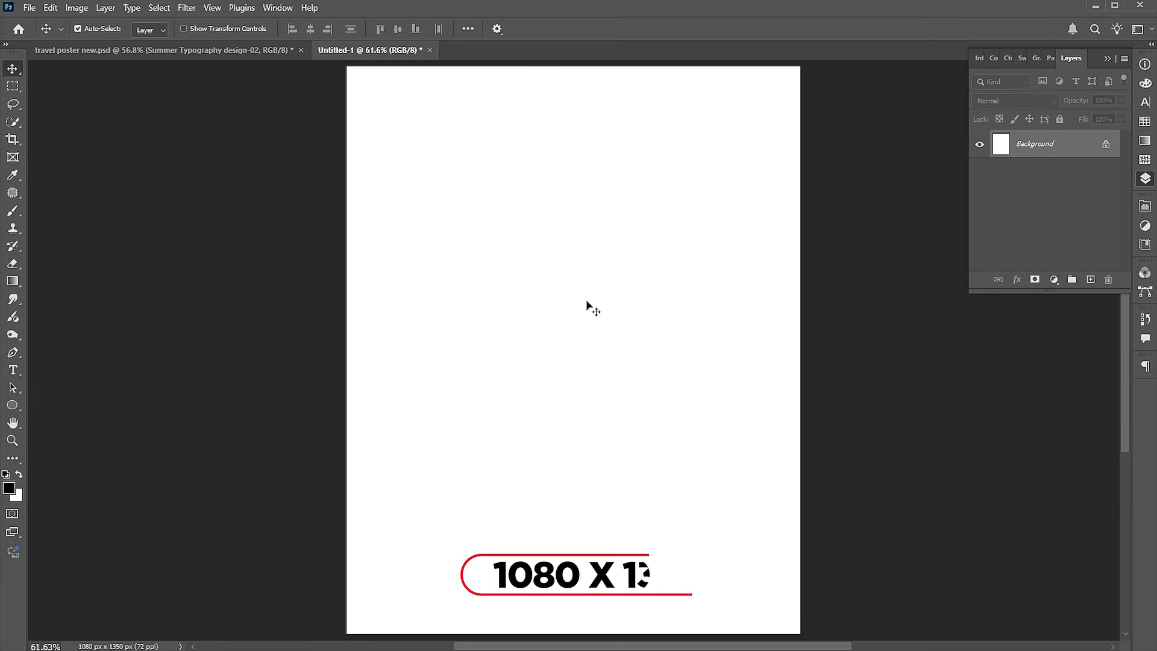
- Place the psd_white_realistic_mobile_device_isolated image in the document as an embedded object
left_click(29, 7)
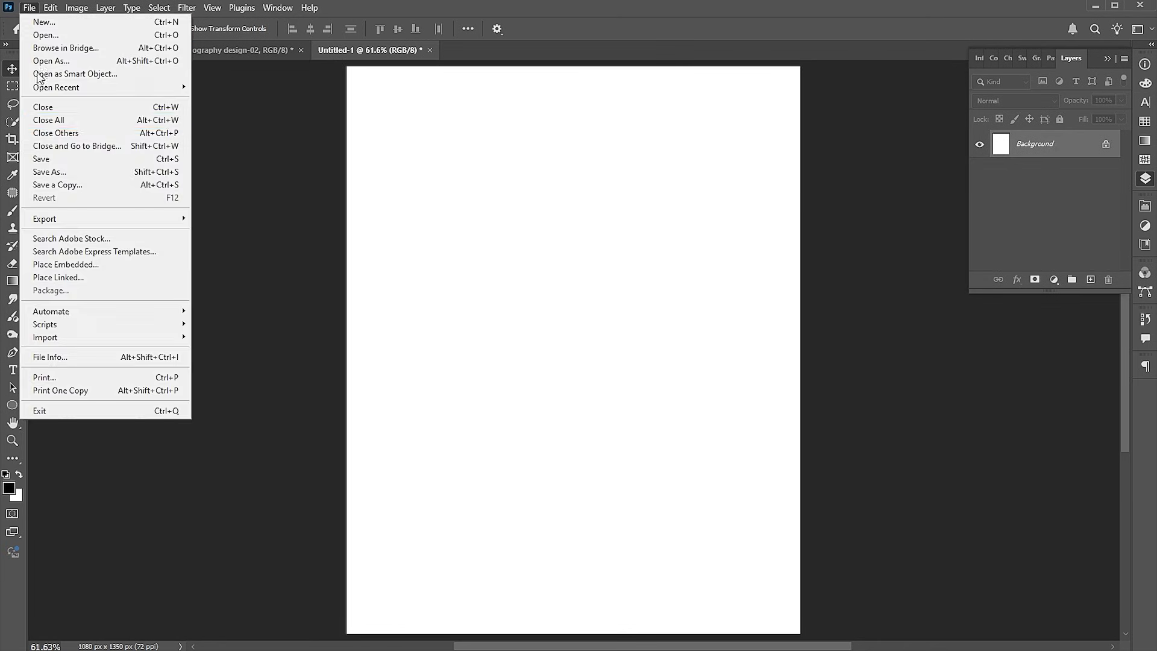
left_click(90, 264)
left_click(453, 124)
left_click(983, 601)
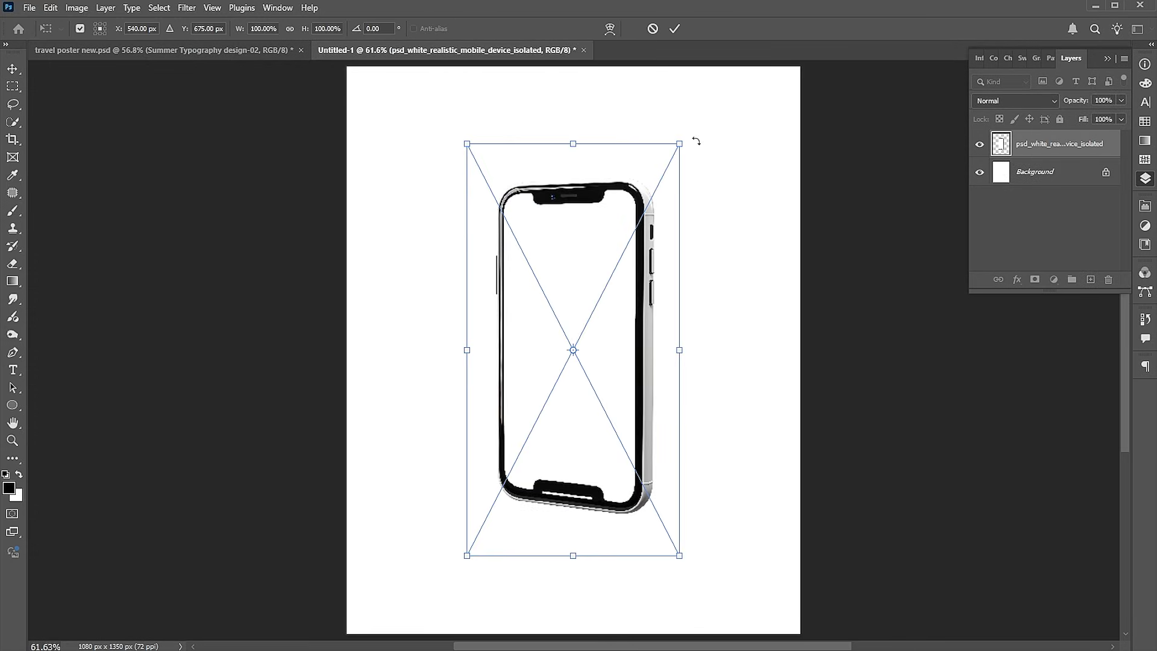
- Rotate the phone about 4.3° clockwise, scale it down slightly and position it on the right half of the canvas
left_click_drag(698, 140, 709, 161)
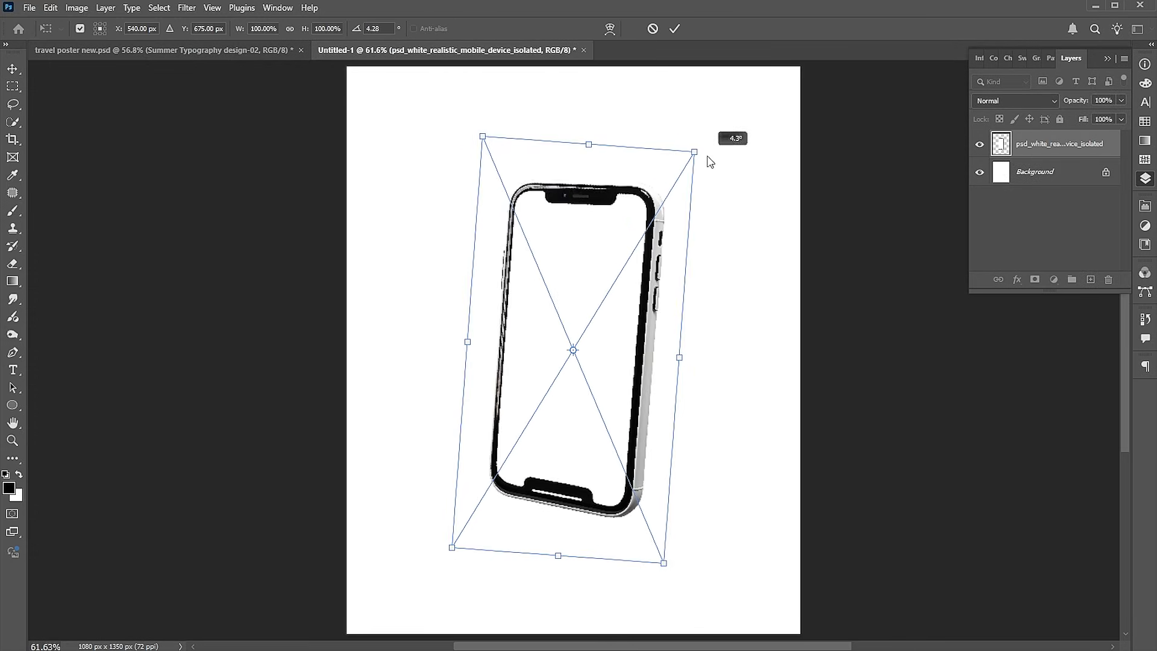
left_click_drag(619, 327, 724, 318)
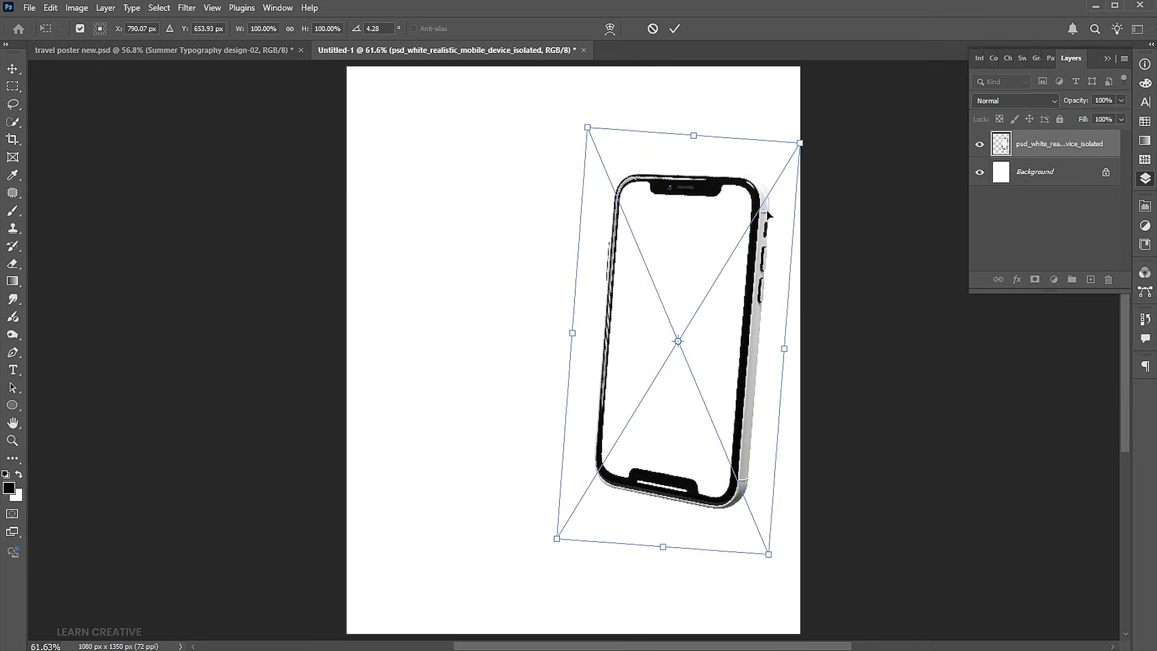
left_click_drag(800, 144, 788, 162)
left_click_drag(706, 297, 721, 302)
key("Return")
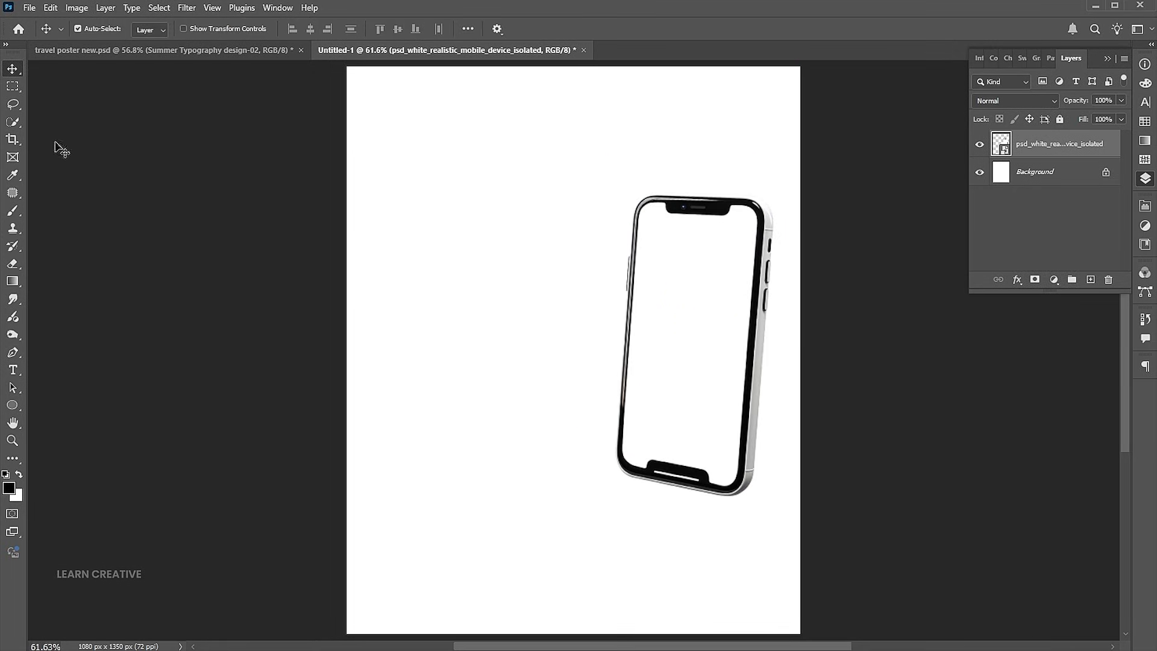
- Select the phone's blank screen area with the Magic Wand and copy it to a new layer
left_click(20, 120)
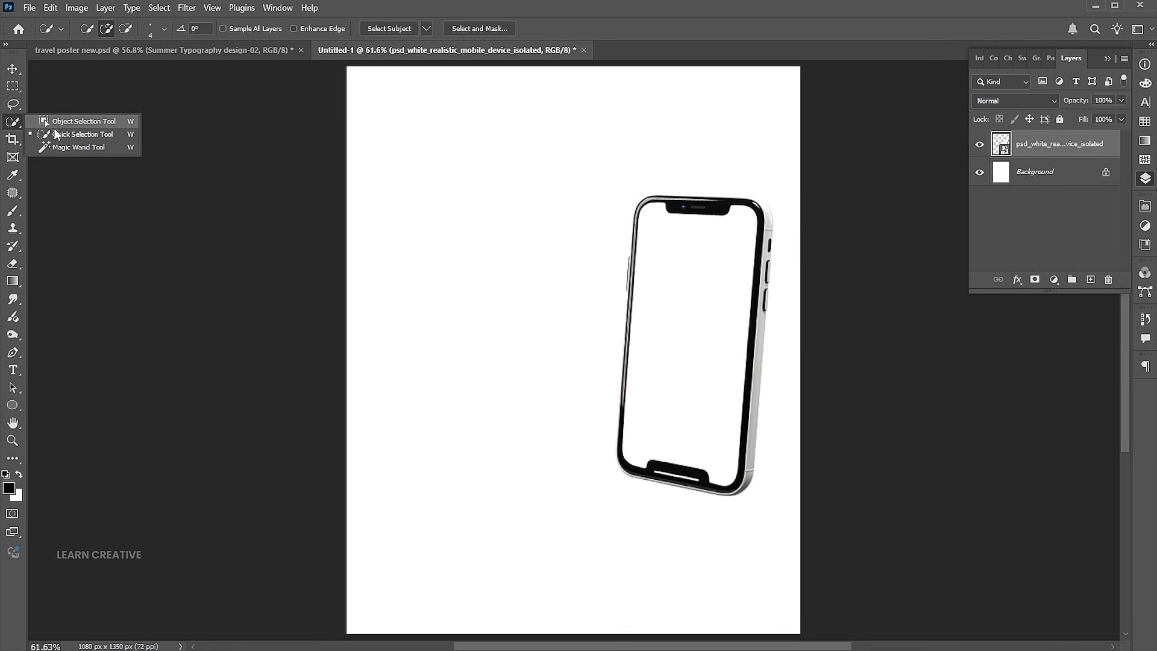
left_click(53, 146)
left_click(678, 333)
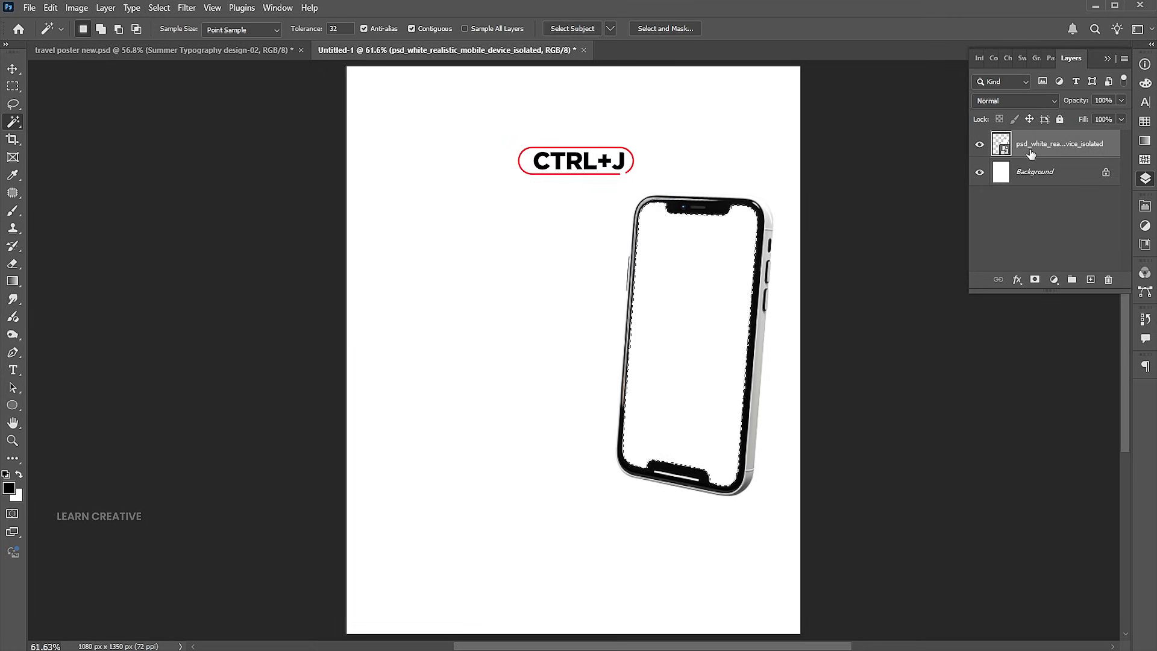
key("ctrl+j")
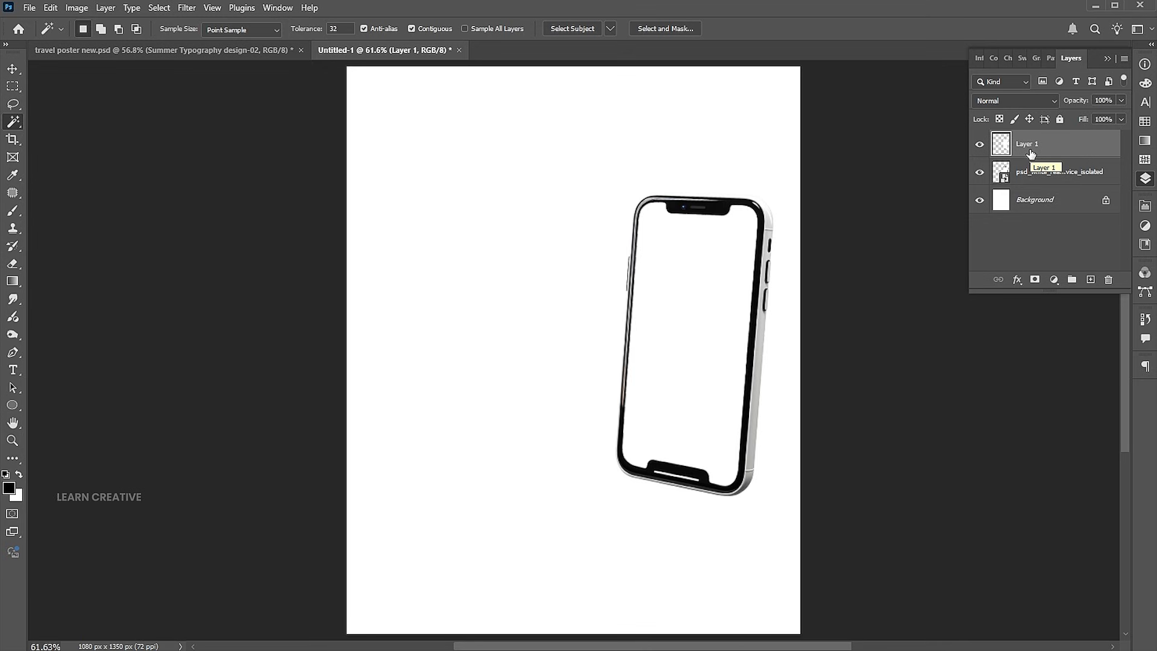
- Place the dreamina airplane-and-stairs photo as an embedded object at its default size, covering the canvas width
left_click(30, 8)
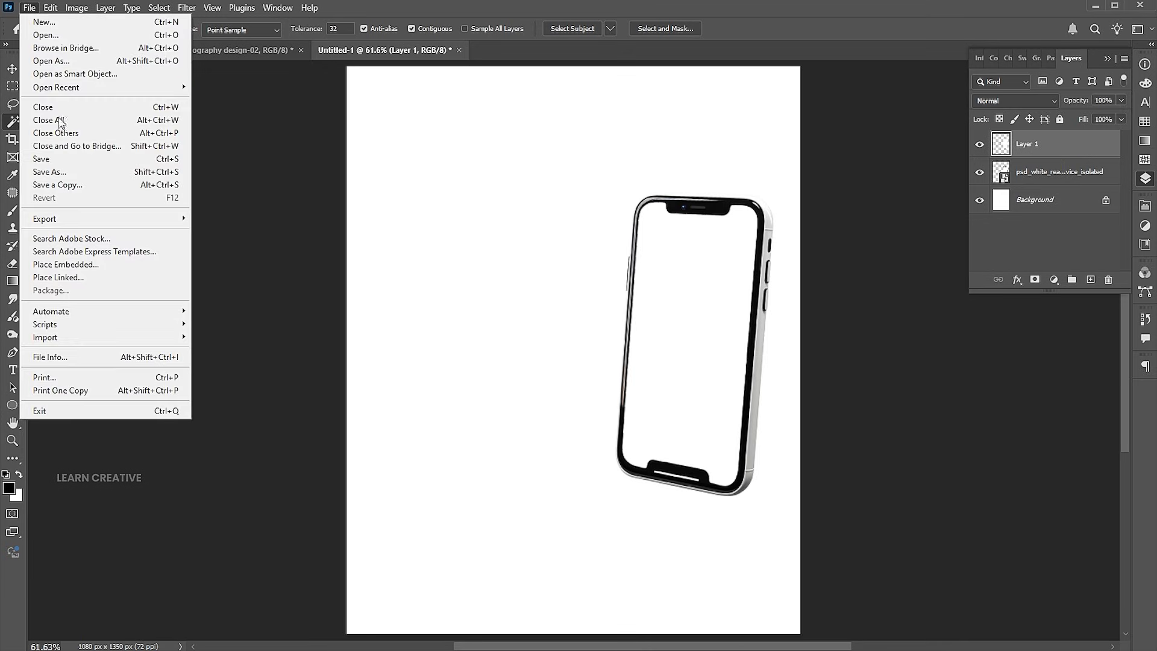
left_click(61, 263)
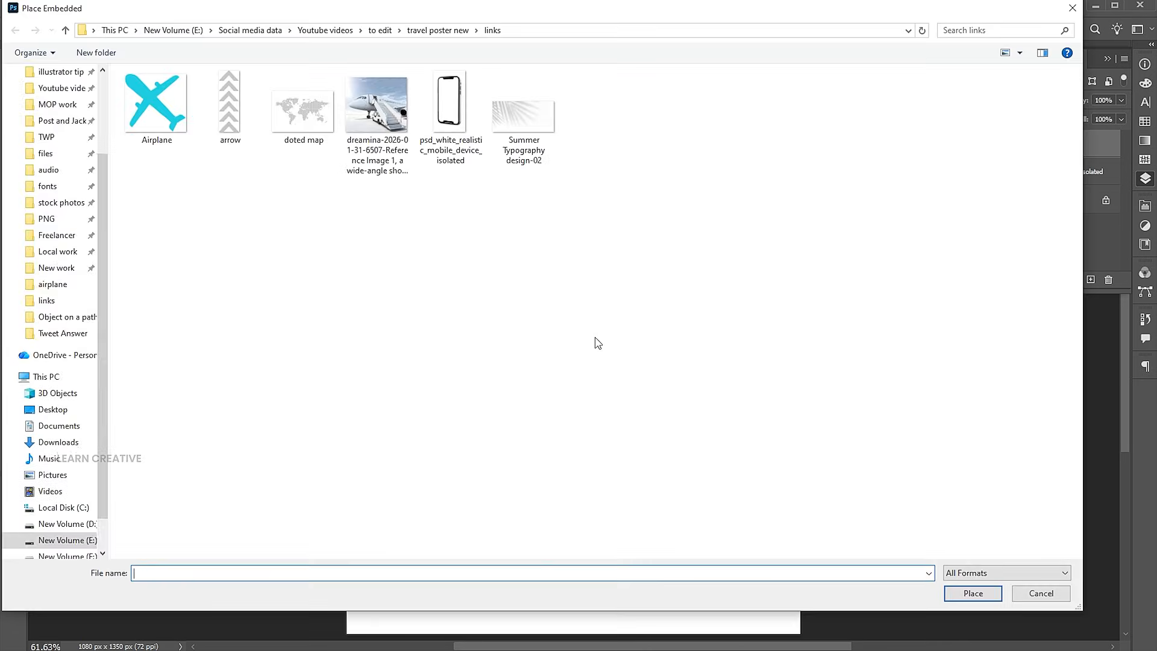
left_click(376, 120)
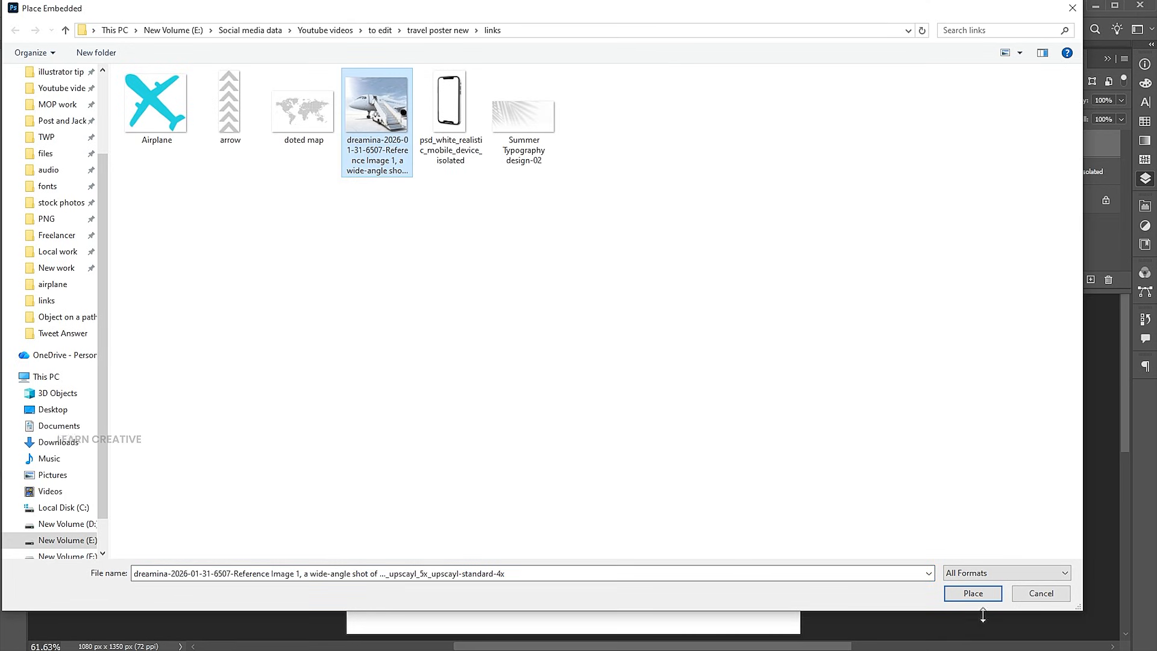
left_click(974, 594)
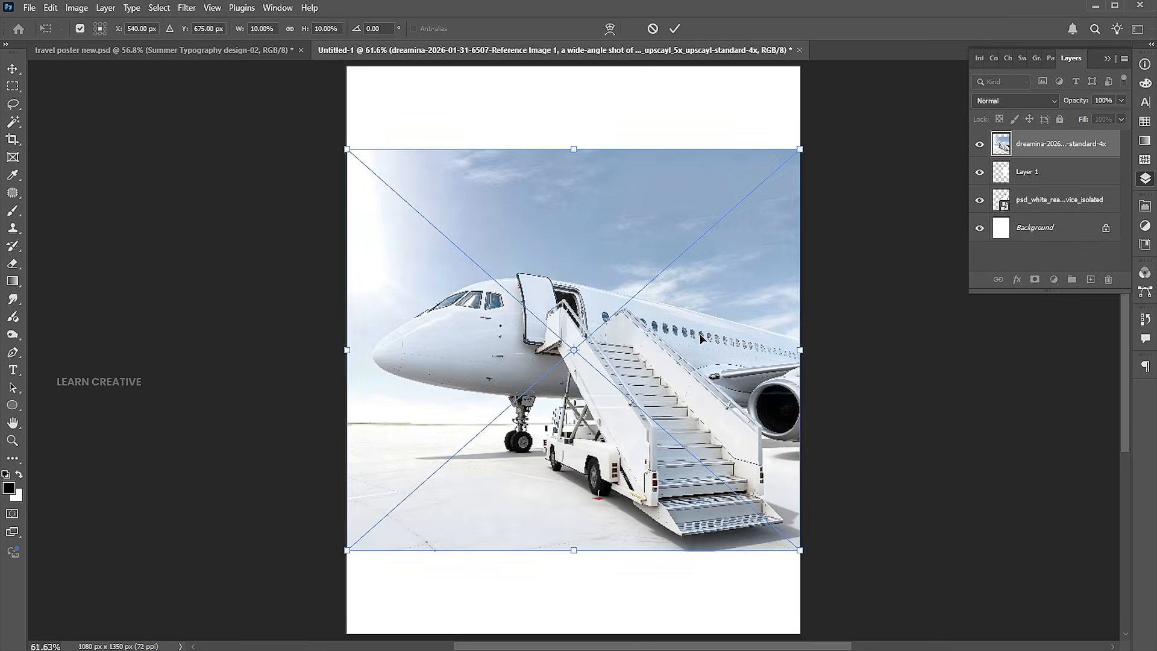
key("Return")
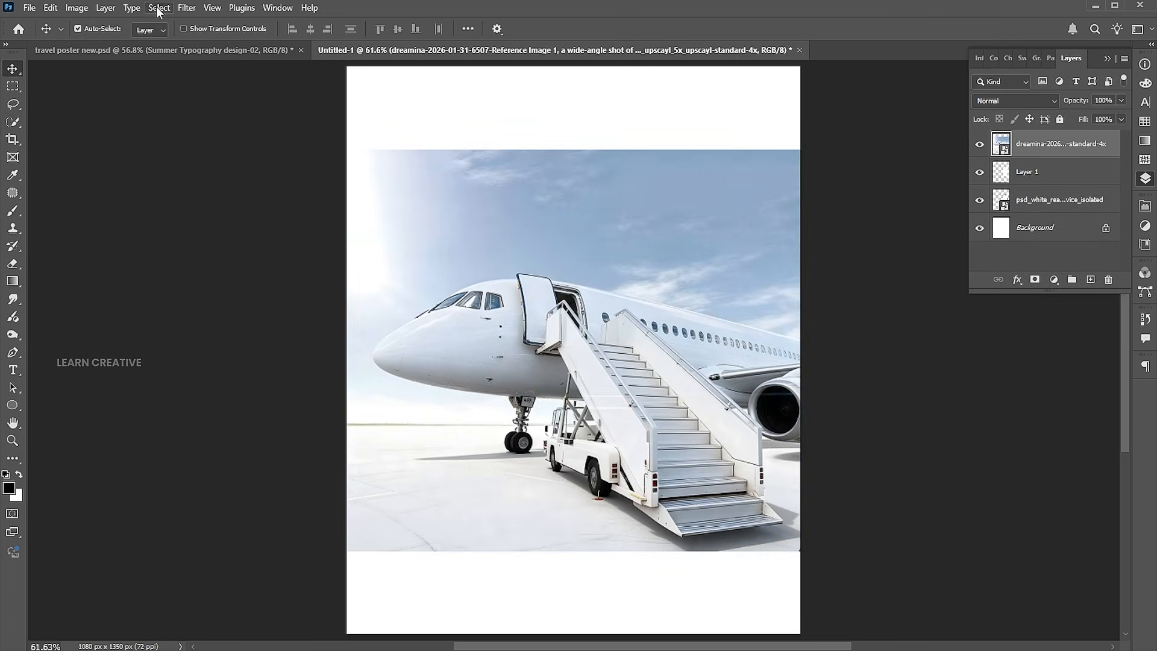
- Select the photo's subject and subtract the stray background between the front wheels and the stair truck with Quick Selection
left_click(158, 11)
left_click(180, 164)
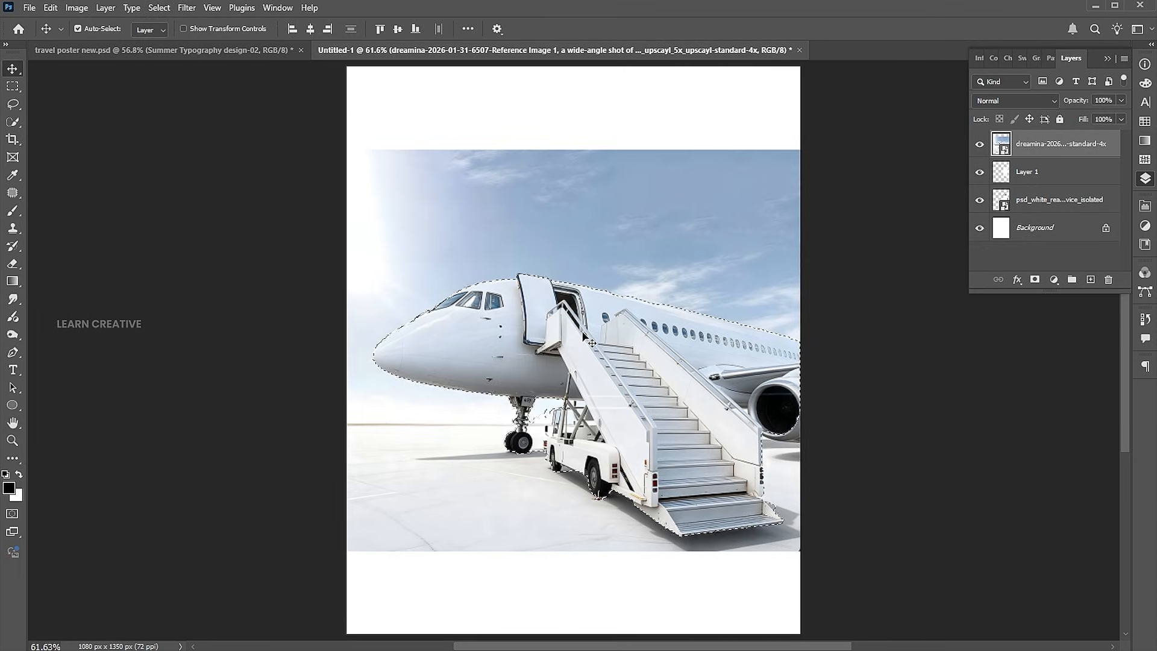
key("z")
left_click_drag(535, 439, 627, 439)
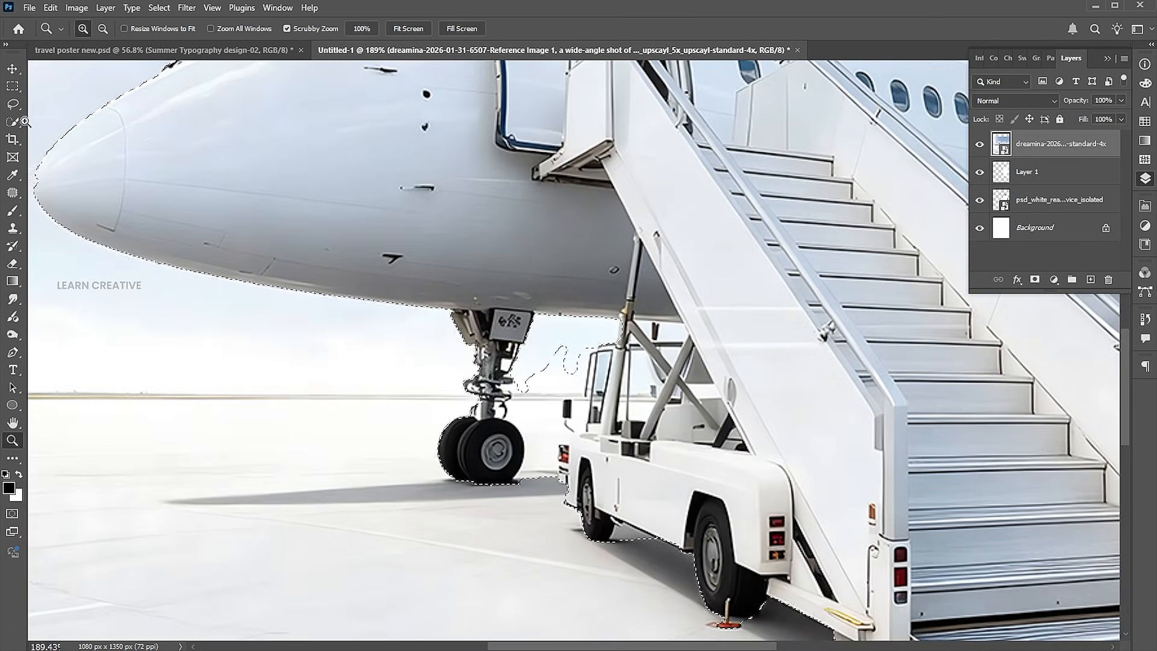
left_click_drag(12, 121, 47, 137)
left_click(47, 137)
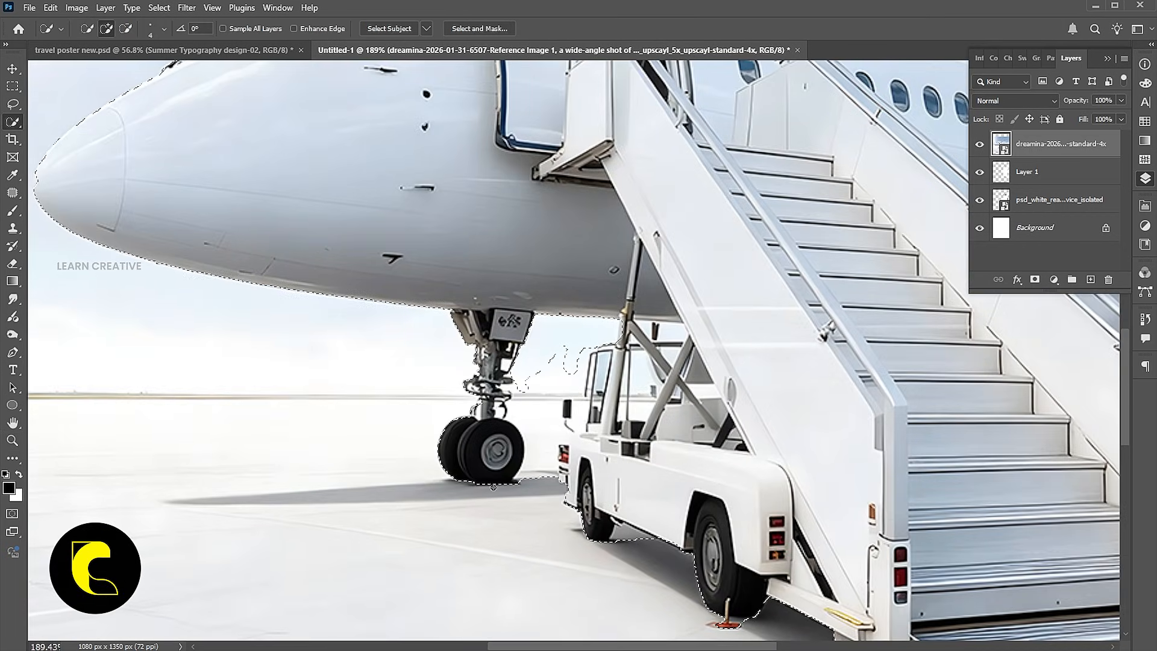
left_click_drag(535, 504, 539, 478, "alt")
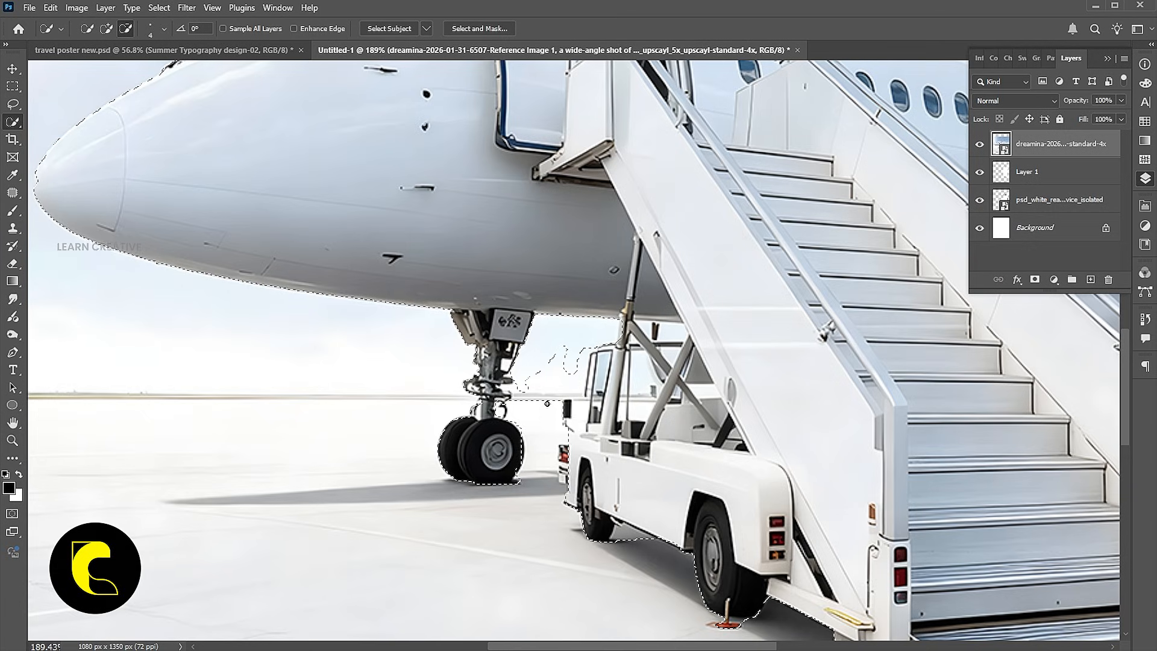
mouse_move(547, 403)
left_mouse_down("alt")
mouse_move(548, 382)
mouse_move(567, 377)
left_mouse_up("alt")
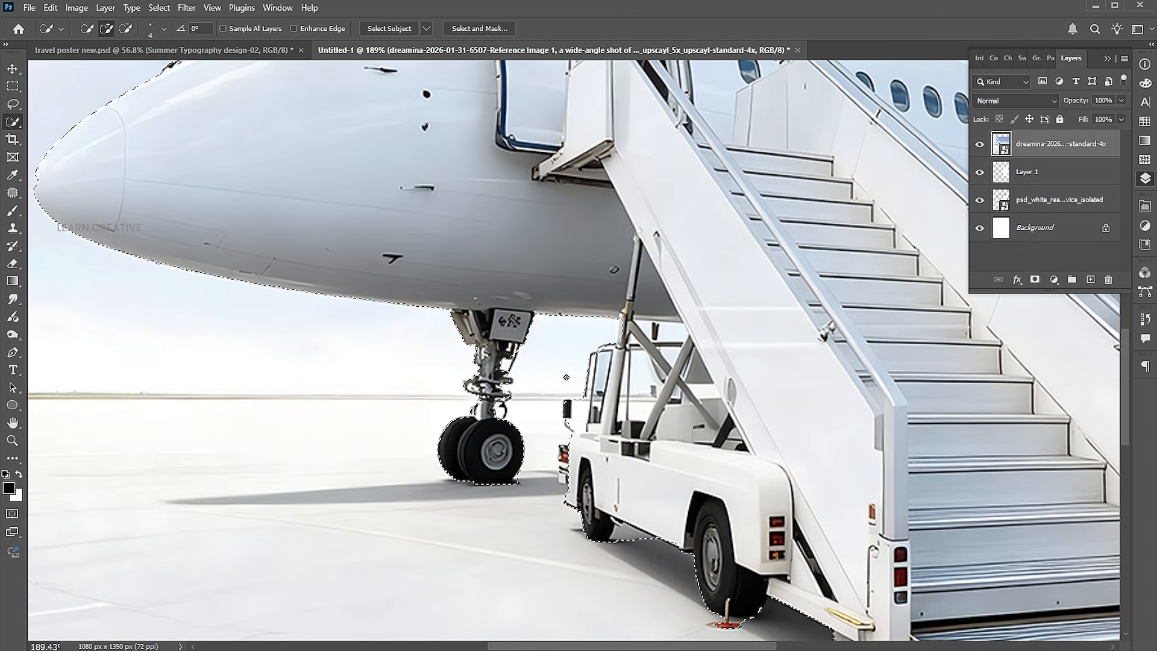
- Subtract the excess ground beneath the airplane's front wheels from the selection with the Lasso tool
key("z")
left_click(526, 383)
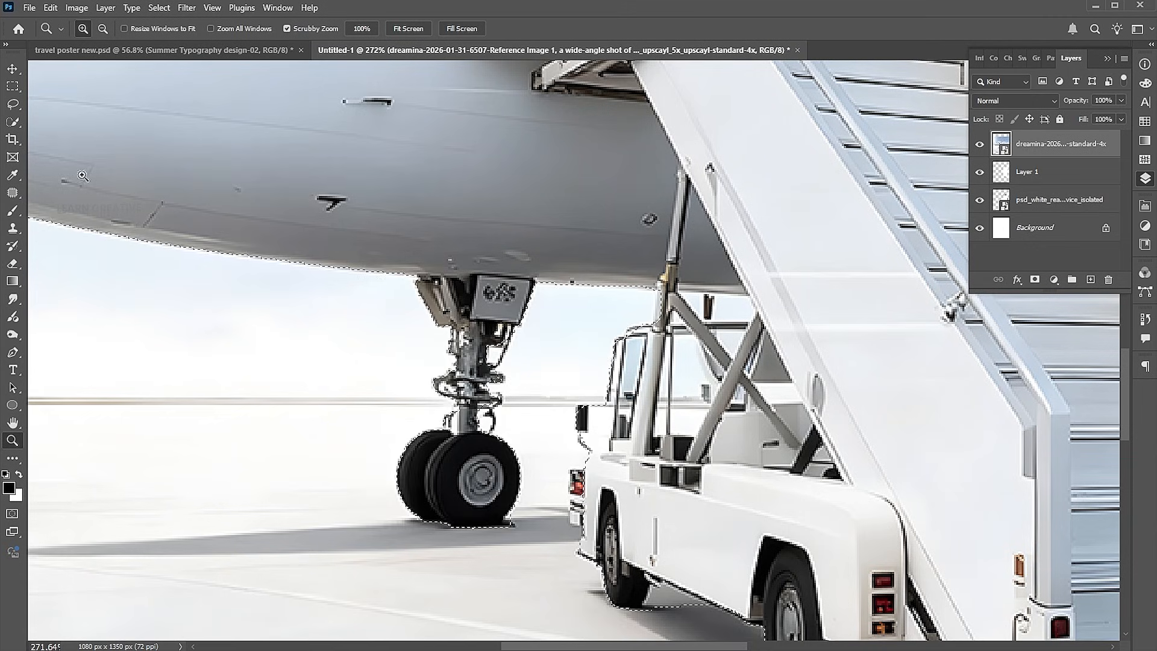
left_click(13, 104)
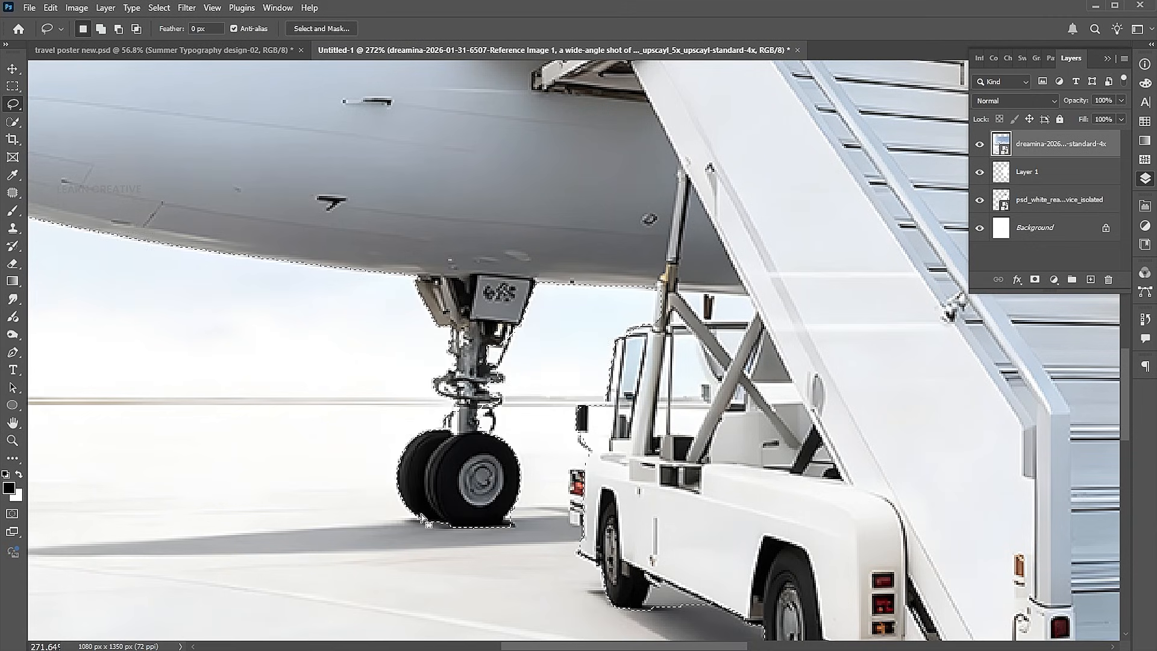
key("alt")
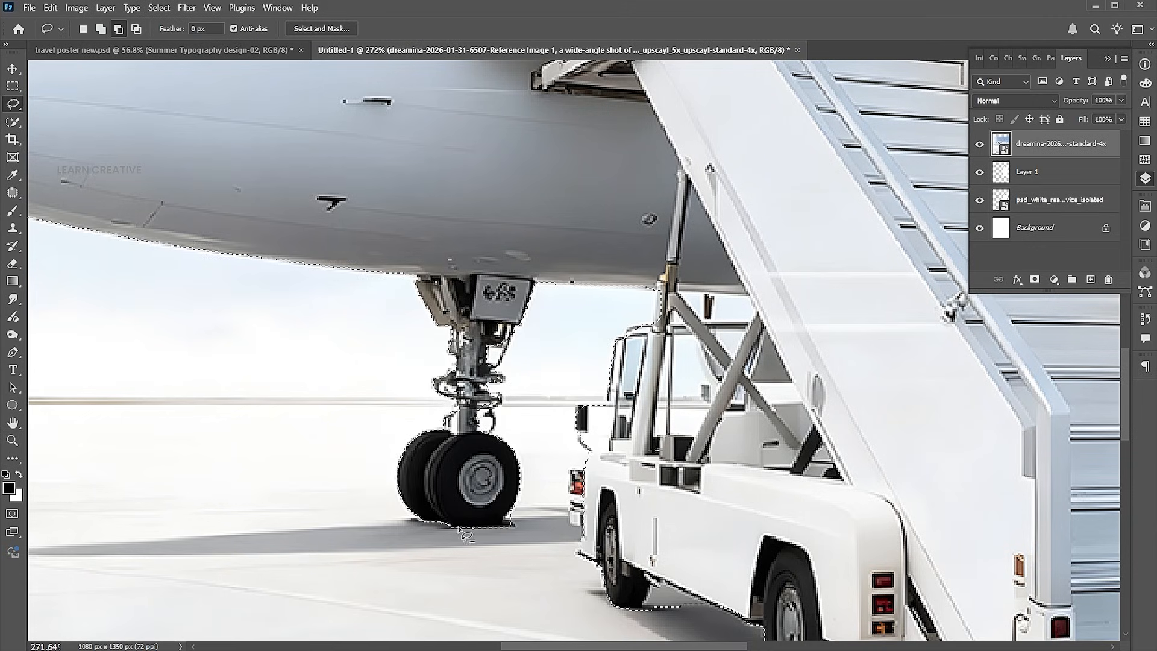
left_click_drag(531, 530, 415, 530)
- Trim the selection around the stair truck's side mirror and cab edge with the Lasso in subtract mode
left_click_drag(560, 456, 473, 359)
key("w")
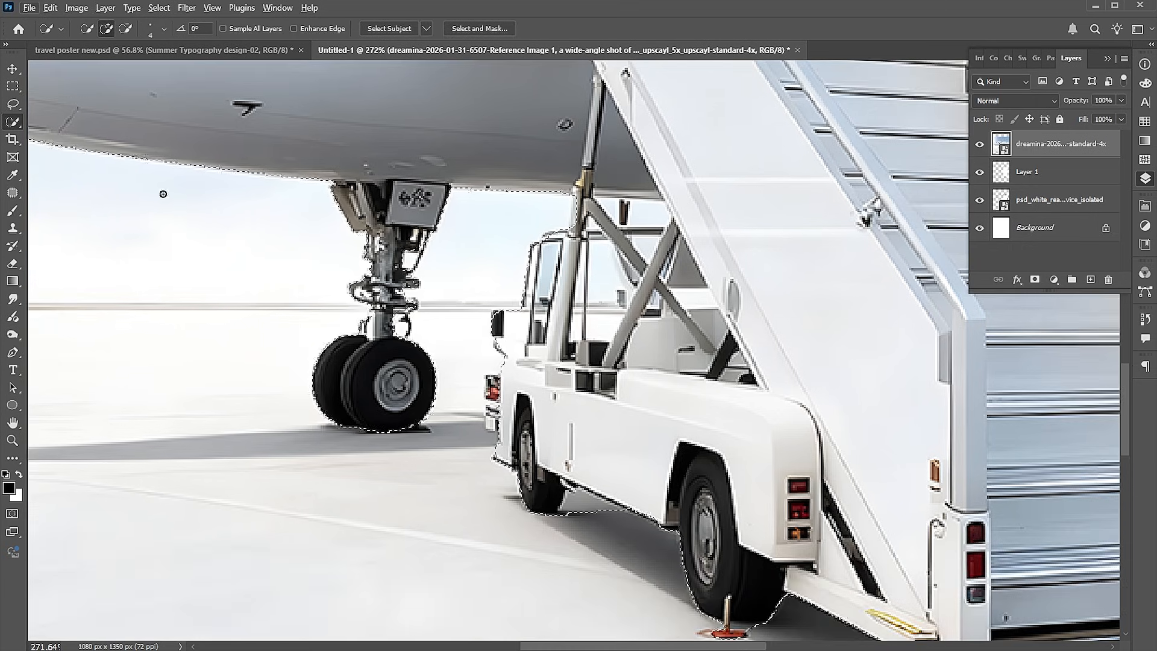
key("l")
key("alt")
left_click_drag(510, 291, 522, 305)
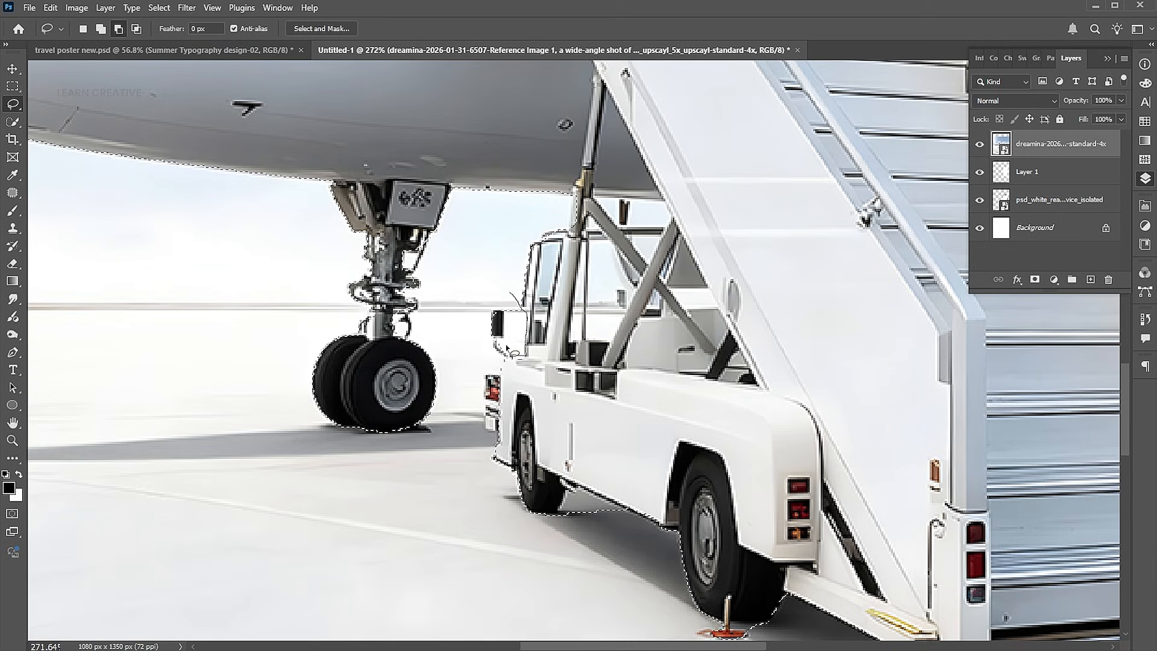
left_click_drag(519, 296, 523, 305)
- Subtract the shadow under the stair truck and the red object beside its rear wheel from the selection
mouse_move(551, 494)
left_mouse_down()
mouse_move(493, 397)
mouse_move(504, 411)
left_mouse_up()
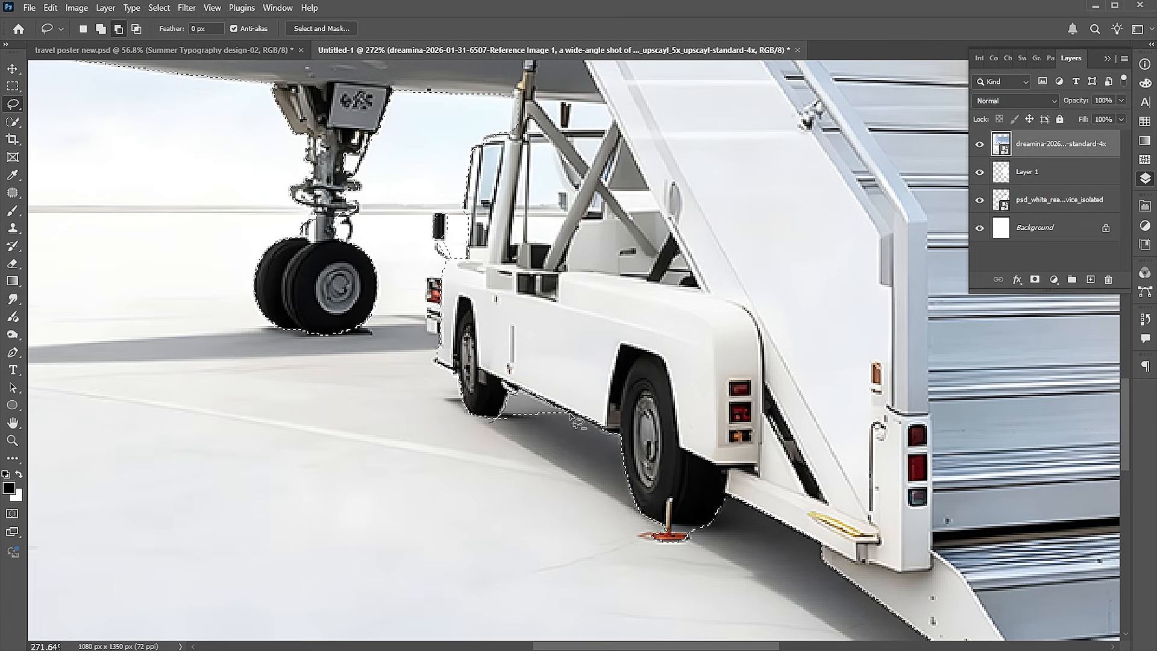
left_click_drag(477, 442, 482, 446)
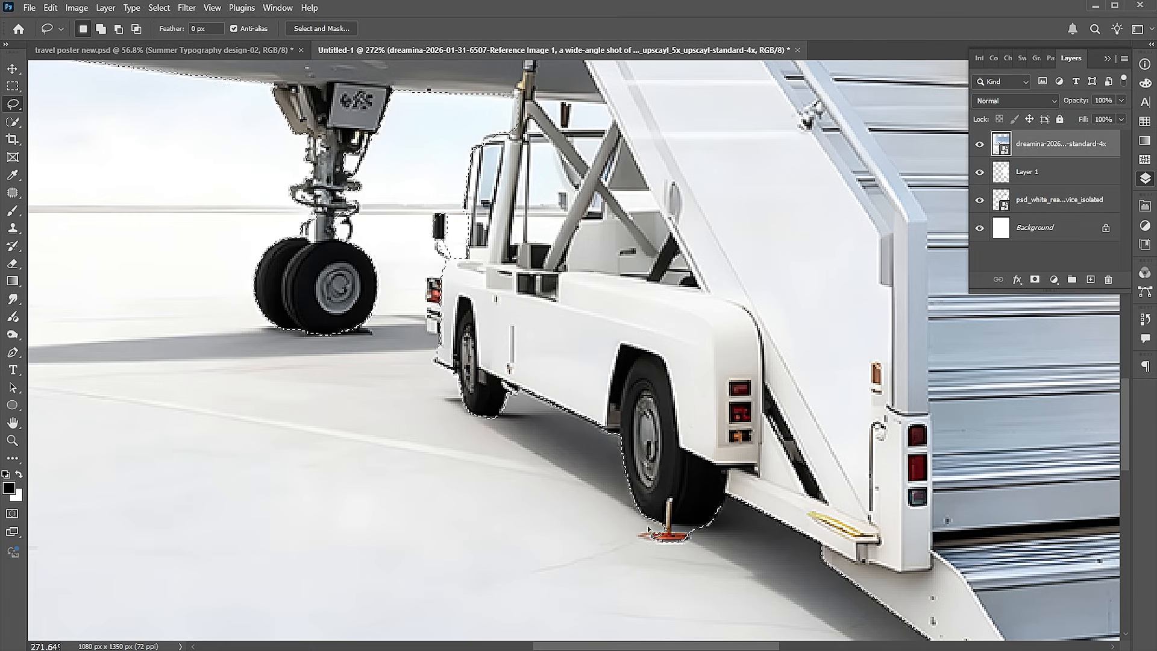
left_click_drag(725, 557, 612, 538)
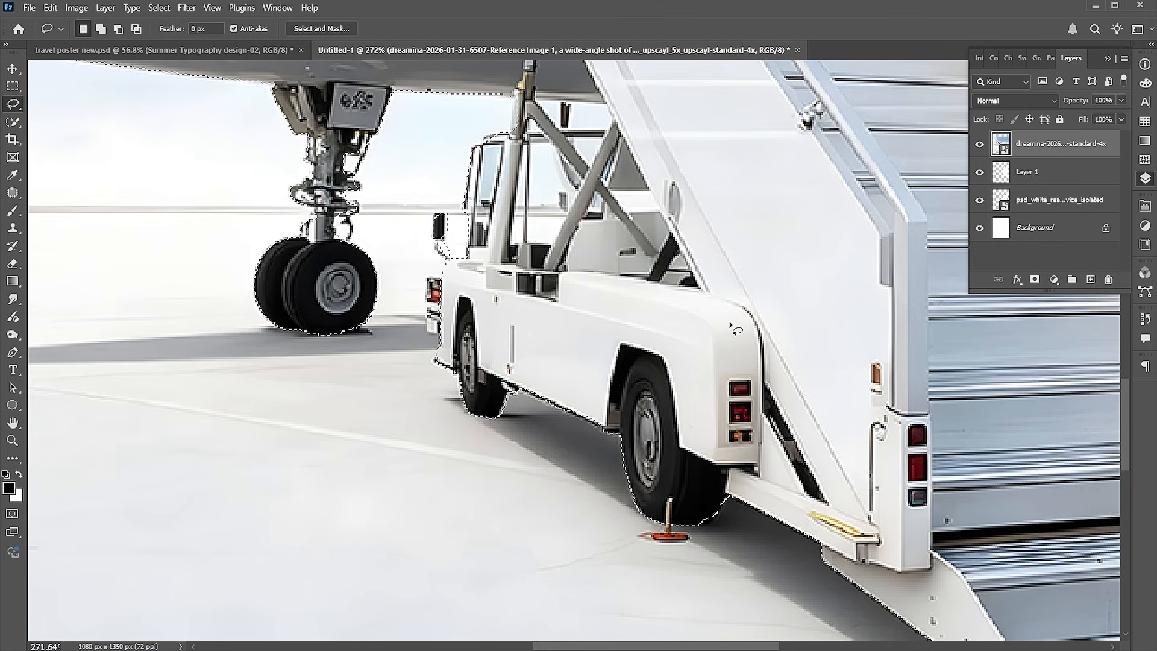
- Add the missed upper edge of the fuselage to the selection and copy the selected airplane and stairs to a new layer
scroll(730, 325, "up", 15)
scroll(603, 337, "right", 2)
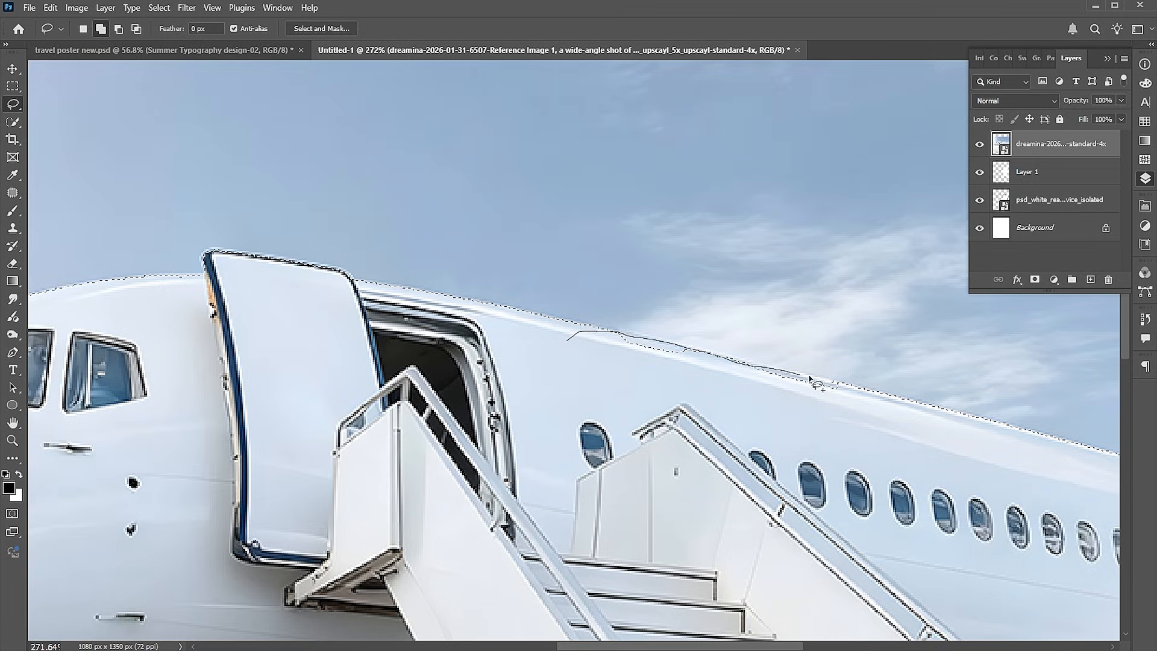
key("ctrl+0")
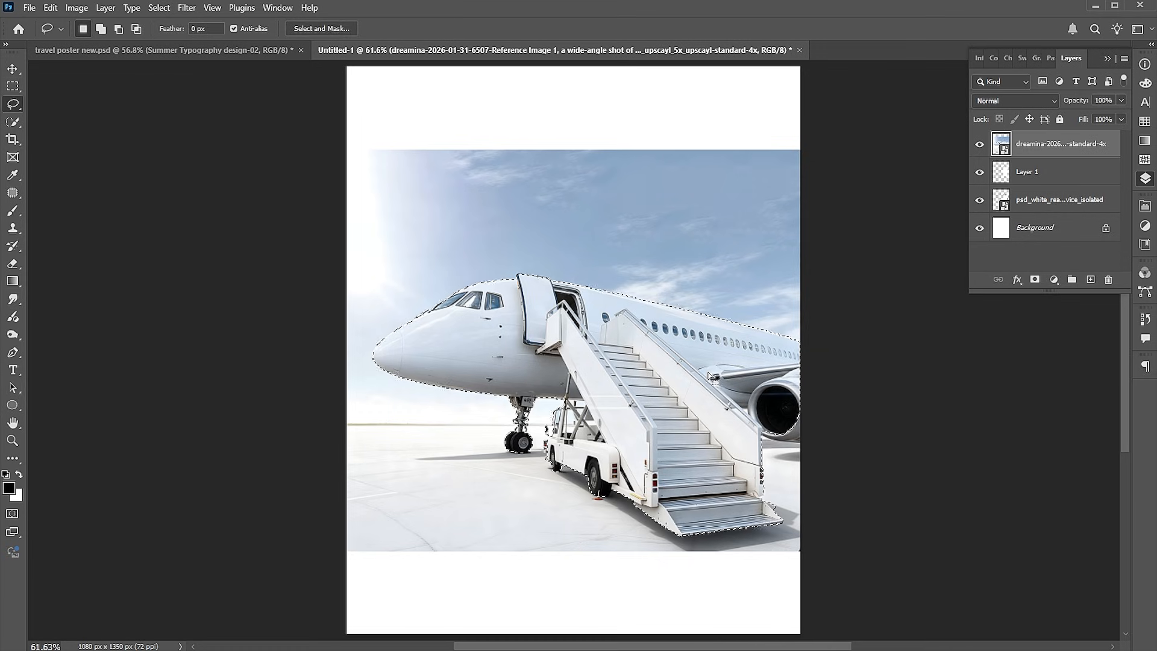
key("v")
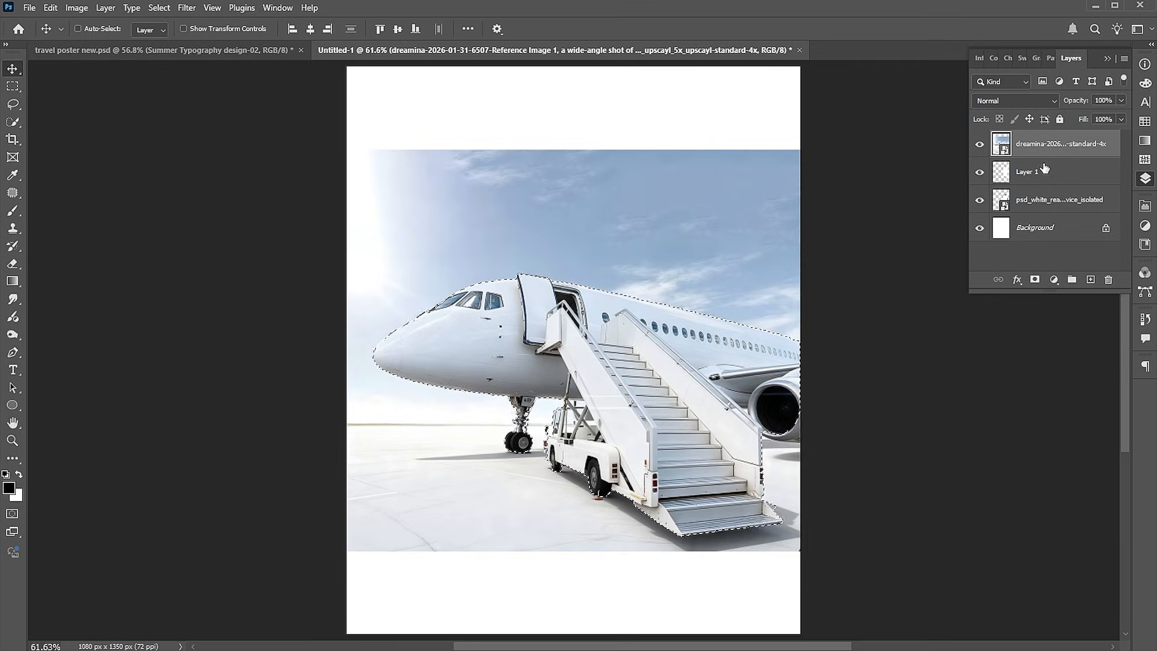
key("ctrl+j")
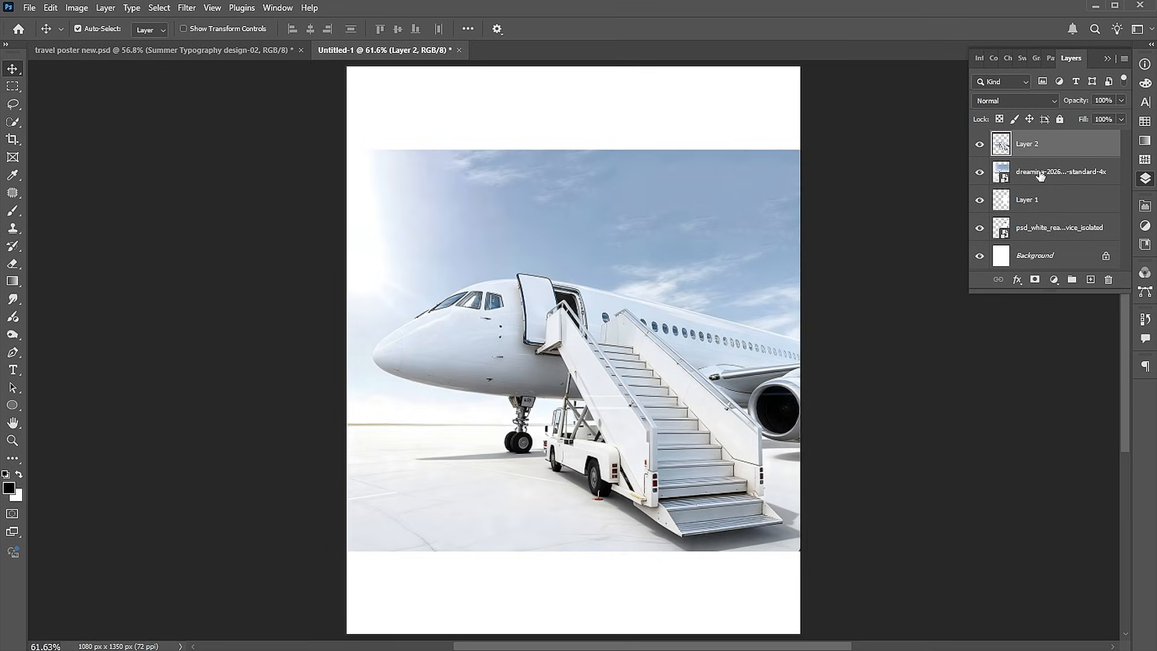
- Lasso the ground shadow area under the airplane and stairs on the photo layer, copy it to a new layer and hide that copy
left_click(1038, 176)
left_click(13, 105)
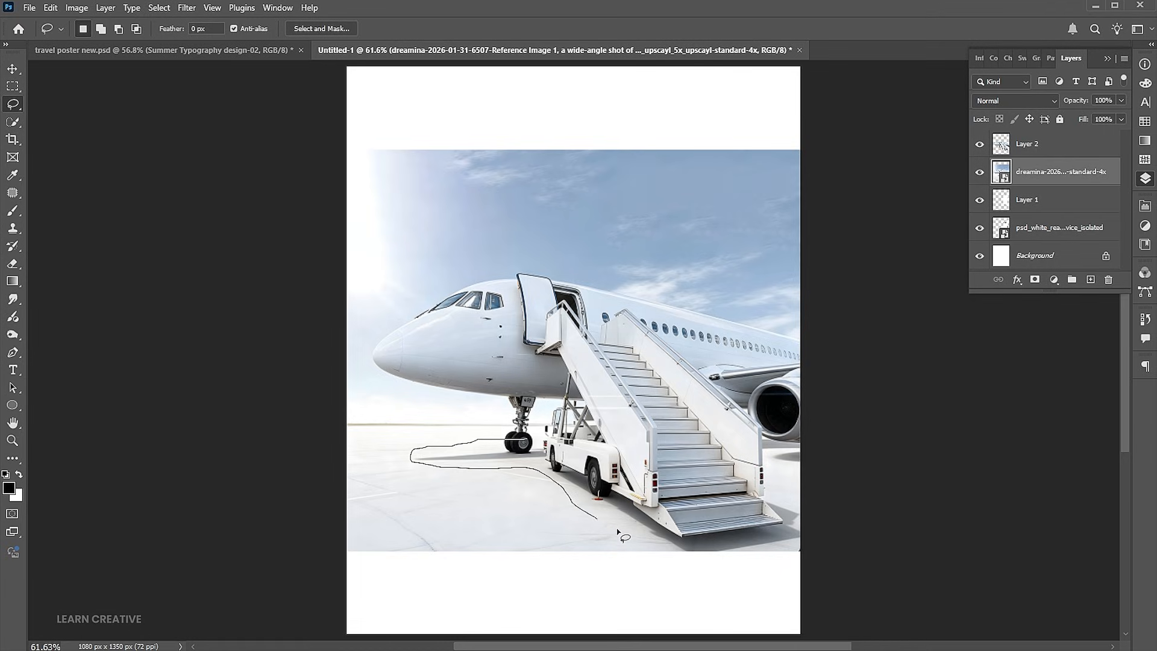
mouse_move(731, 562)
left_mouse_down()
mouse_move(809, 547)
mouse_move(809, 499)
left_mouse_up()
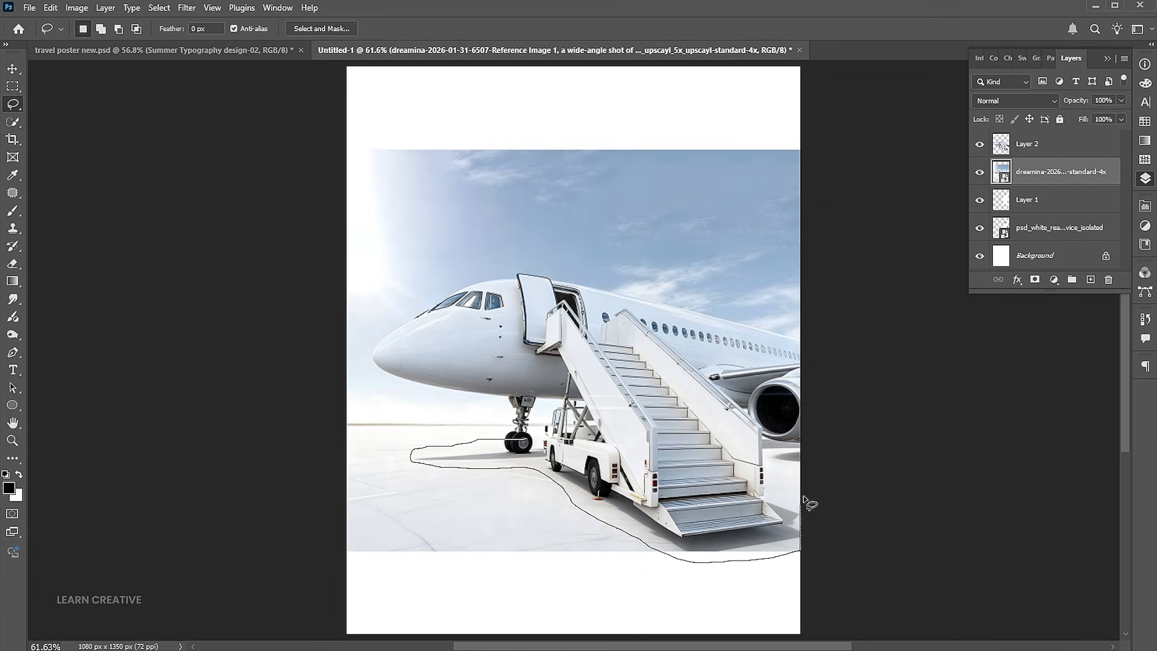
left_click_drag(754, 471, 619, 438)
left_click_drag(527, 442, 530, 443)
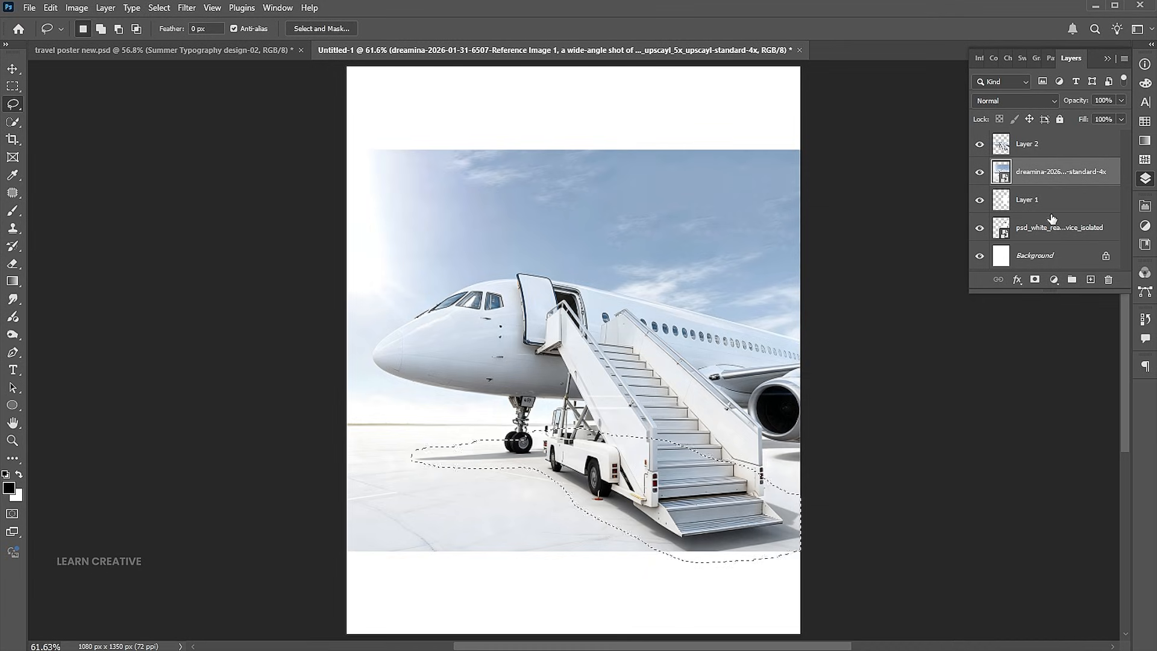
key("ctrl+j")
left_click(981, 173)
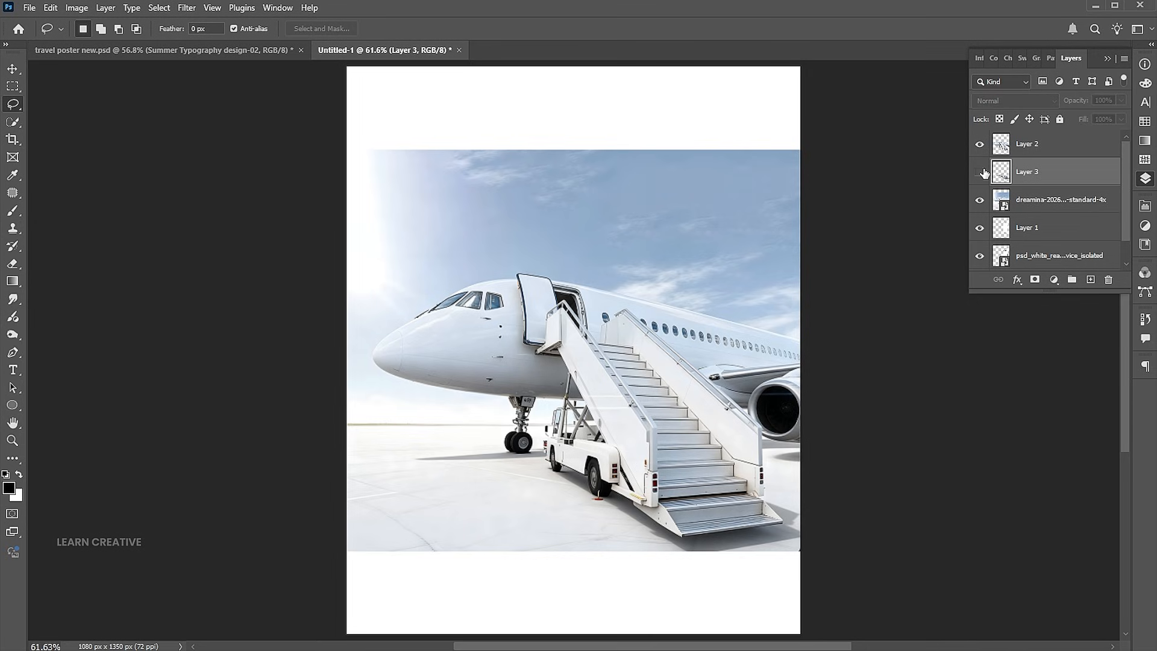
left_click(1025, 204)
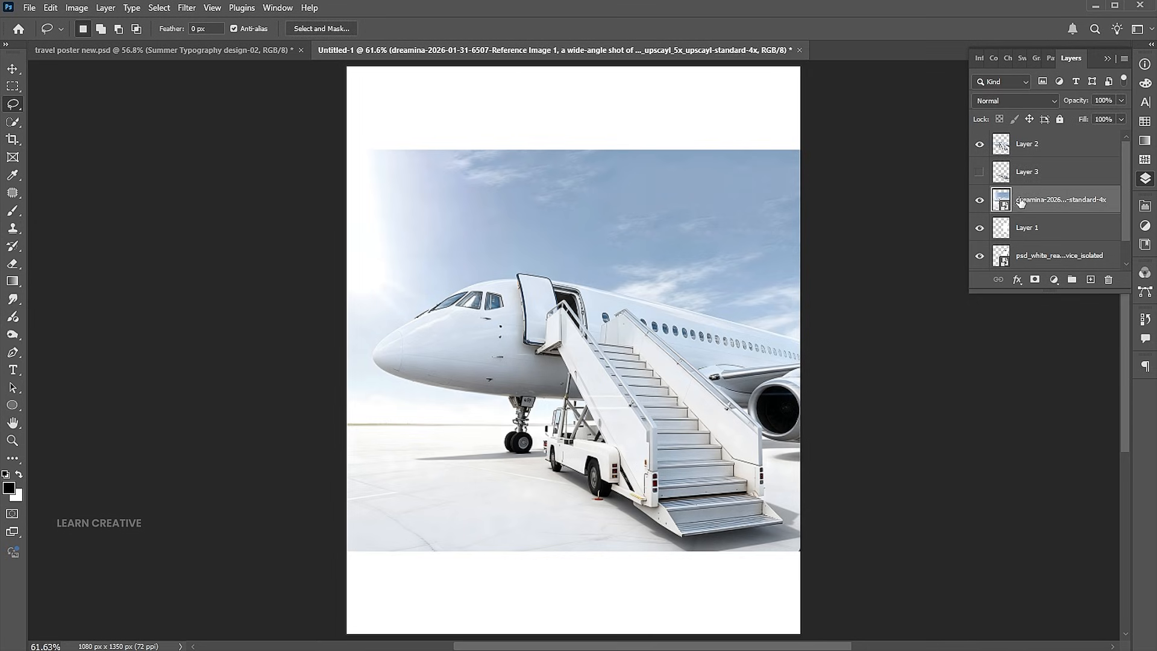
- Clip the airplane photo to the phone-screen shape layer and add a layer mask to the cut-out airplane layer
right_click(1018, 196)
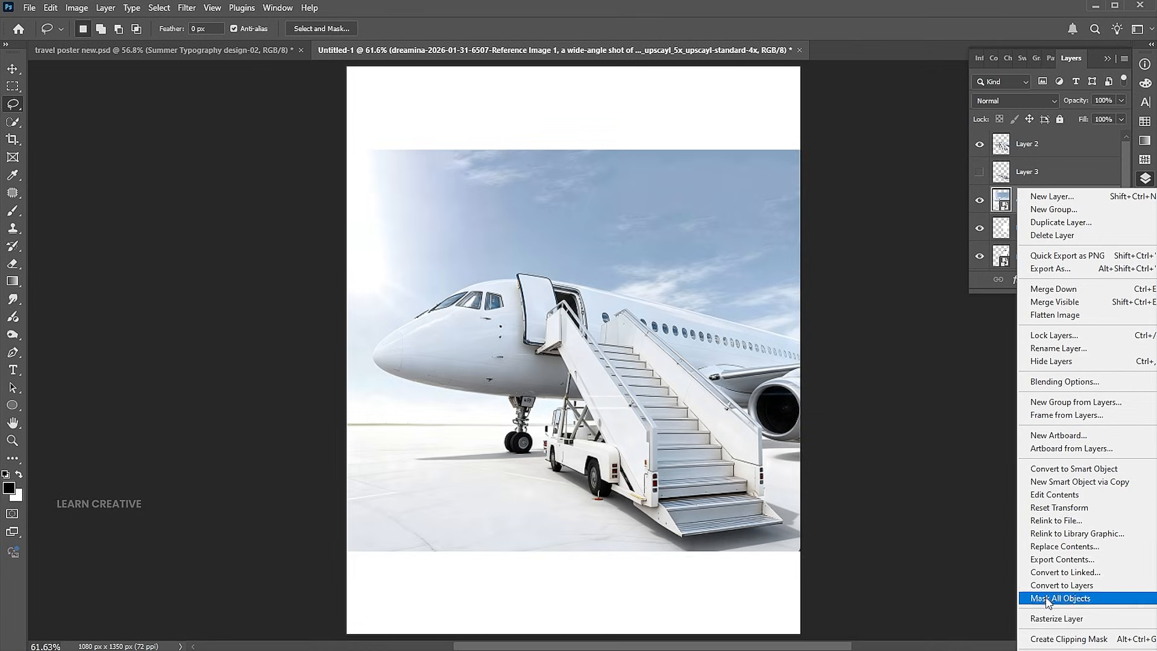
left_click(1058, 640)
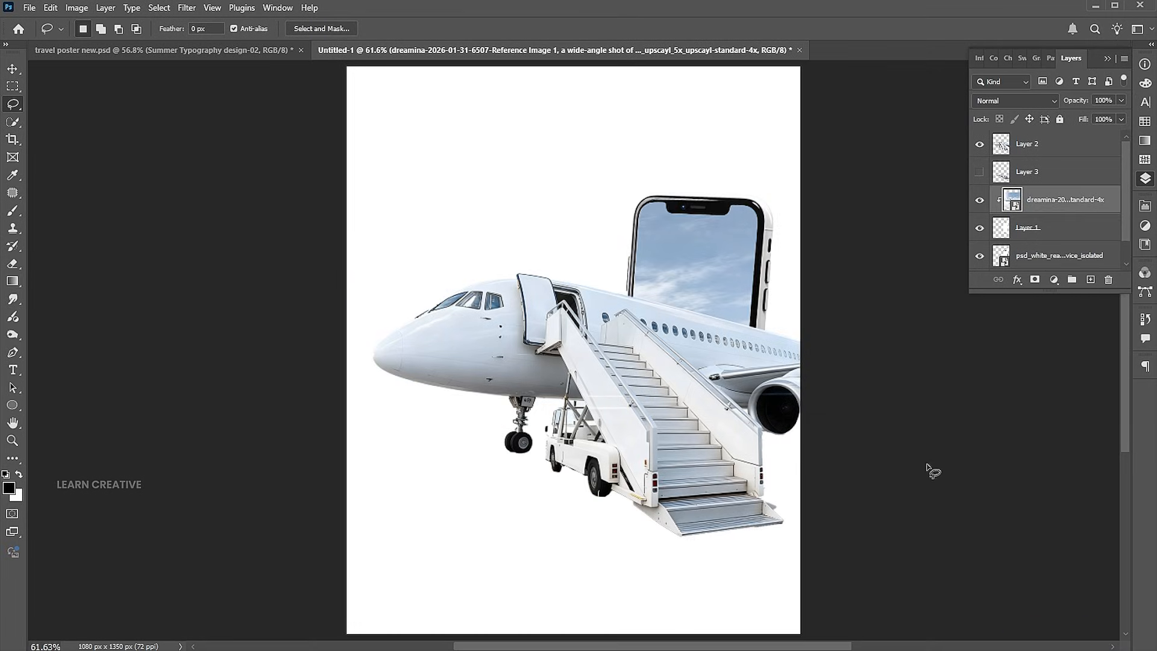
left_click(1026, 151)
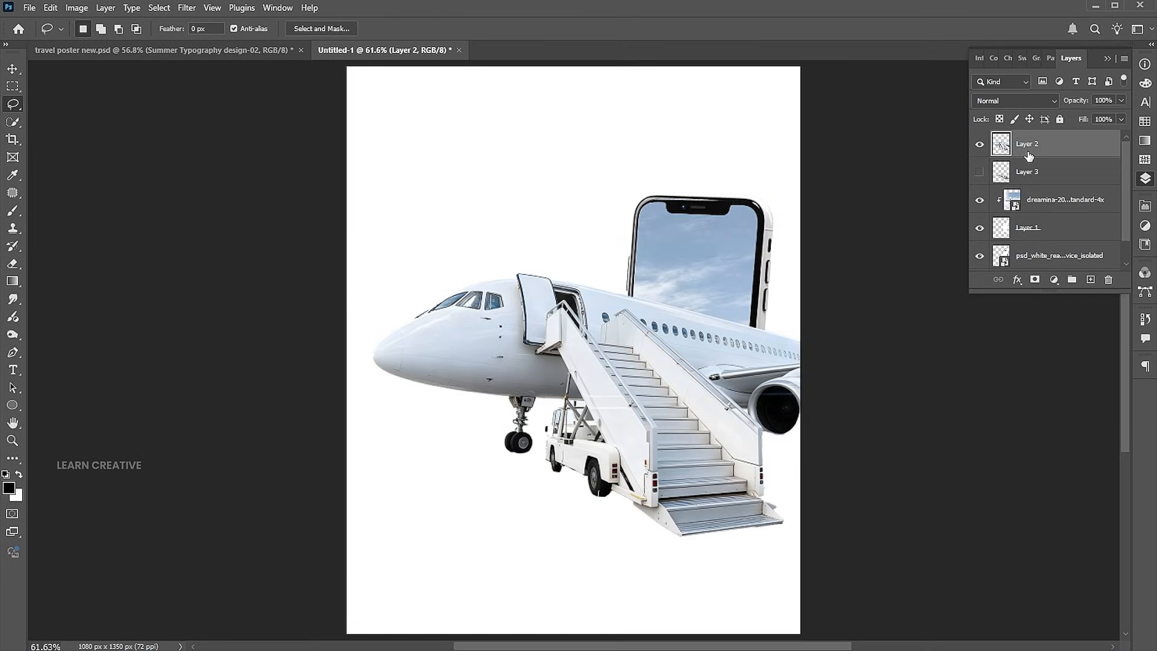
left_click(1035, 280)
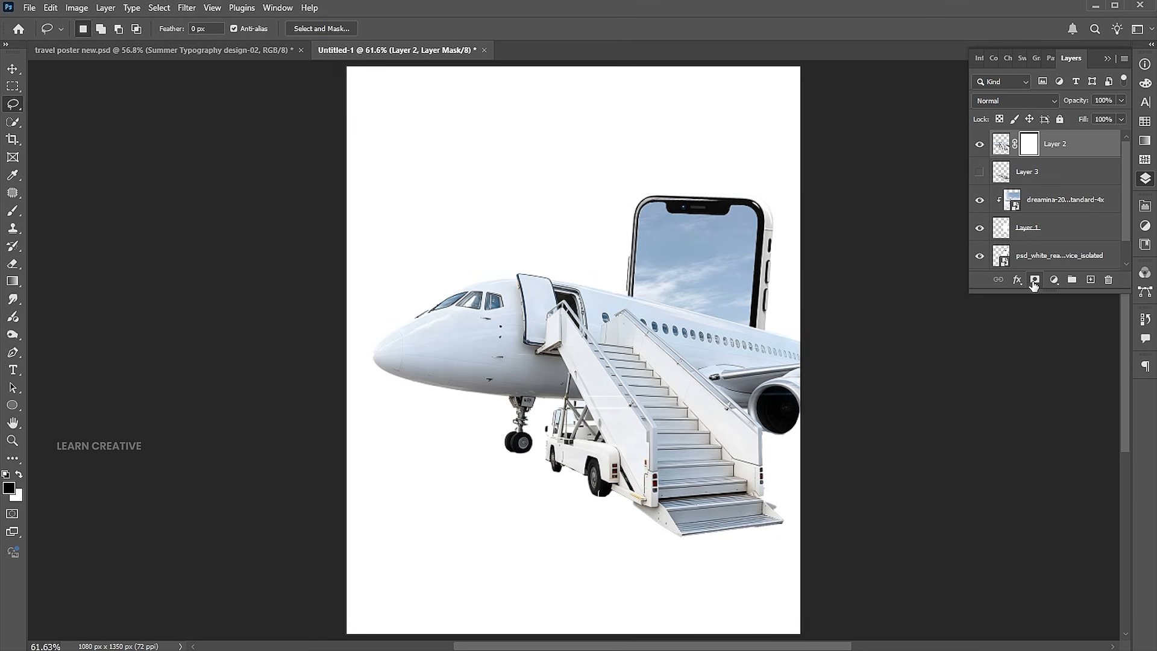
- Lasso the airplane's rear fuselage, wing and engine around the phone's outer edge, following the upper edge of the stair railing
key("z")
left_click_drag(753, 361, 790, 364)
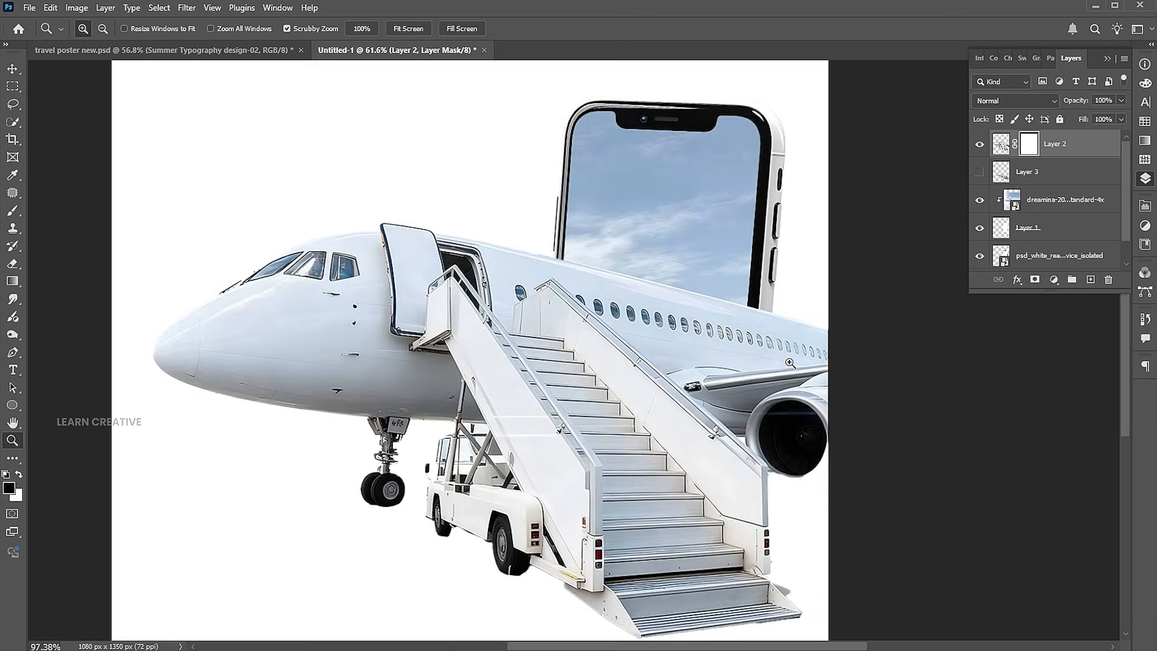
left_click(14, 109)
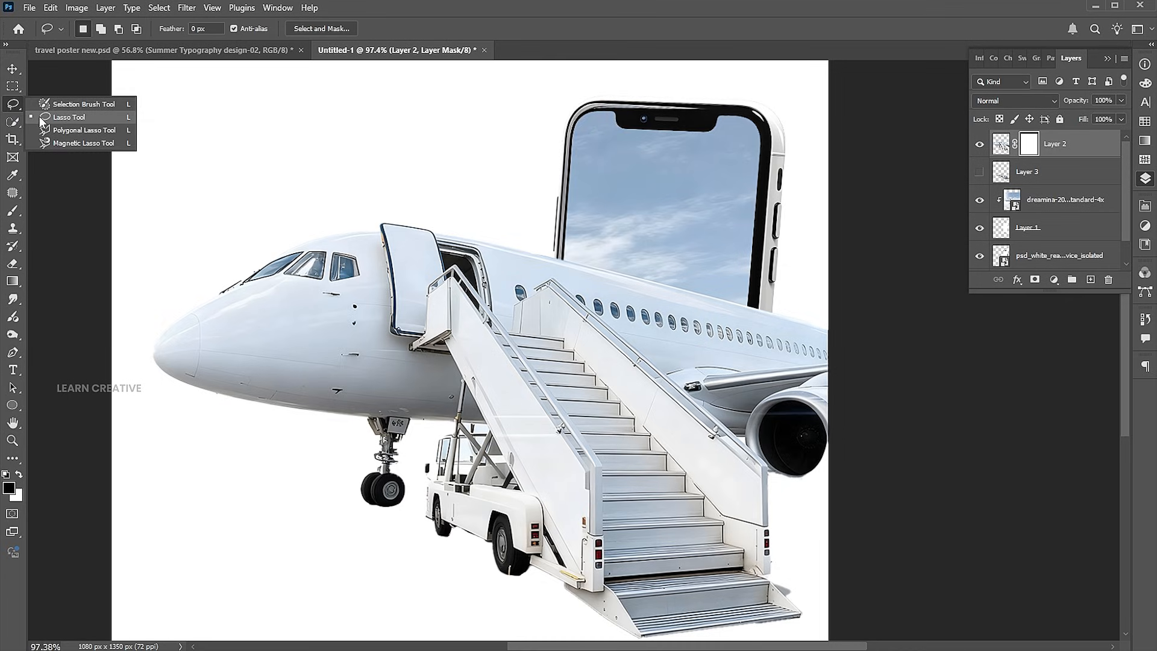
left_click(34, 117)
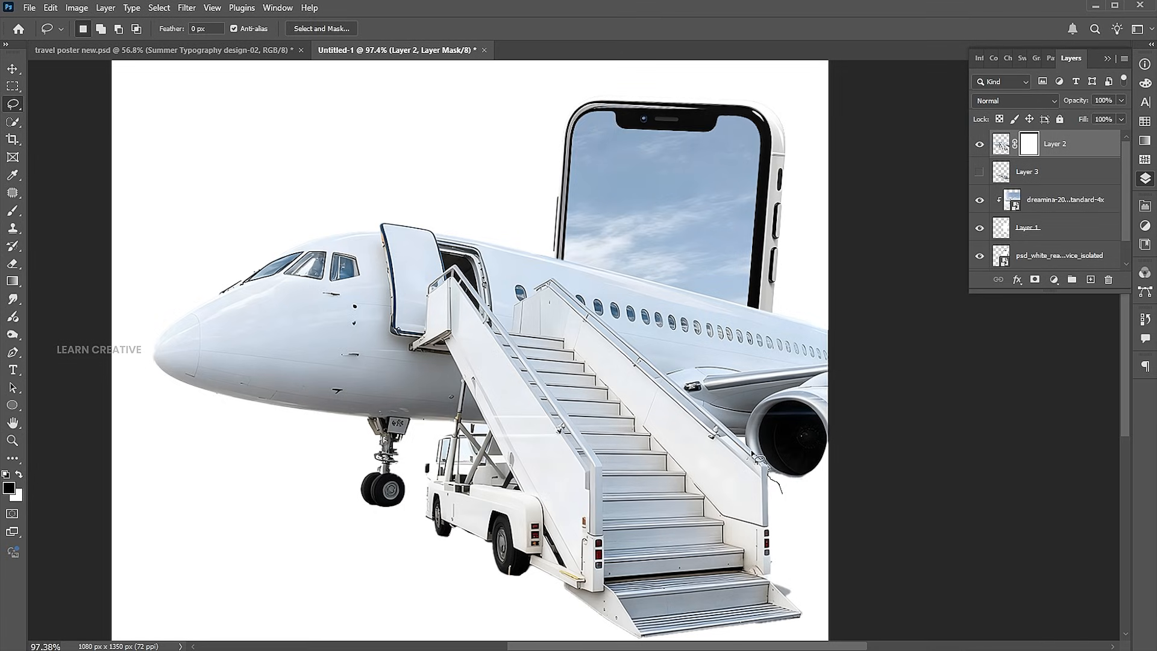
mouse_move(741, 438)
left_mouse_down()
mouse_move(708, 343)
mouse_move(719, 254)
mouse_move(824, 258)
mouse_move(869, 362)
mouse_move(844, 478)
mouse_move(807, 507)
left_mouse_up()
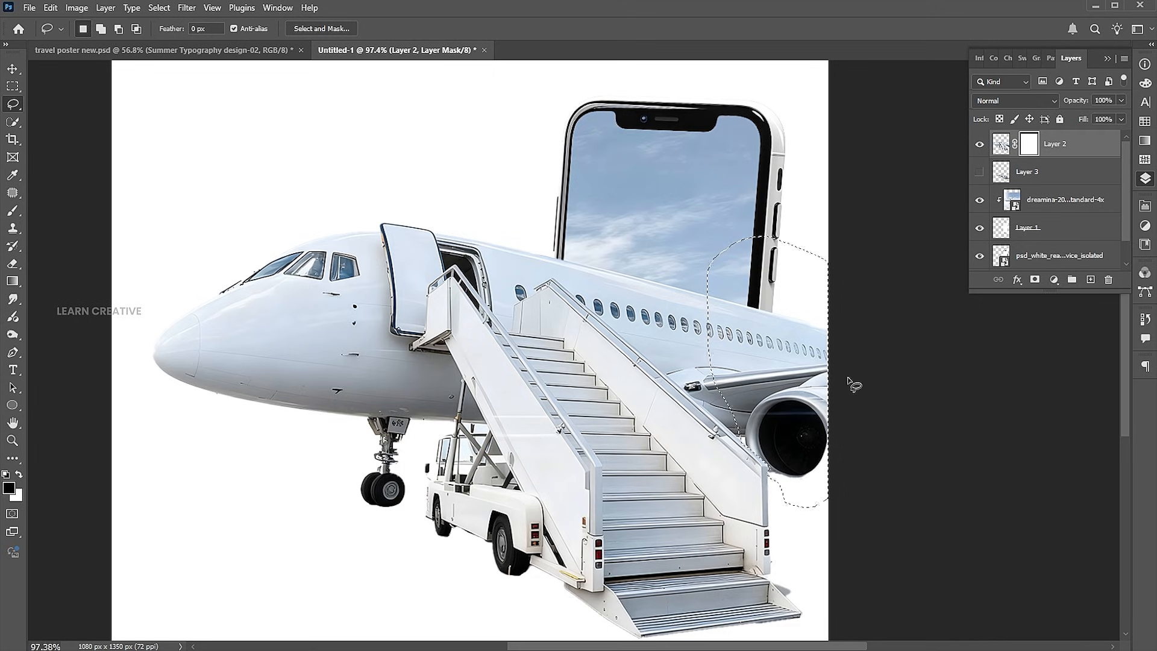
- Paint black on the airplane layer's mask inside the selection with a soft 300 px brush, hiding the rear section, and deselect
left_click(12, 210)
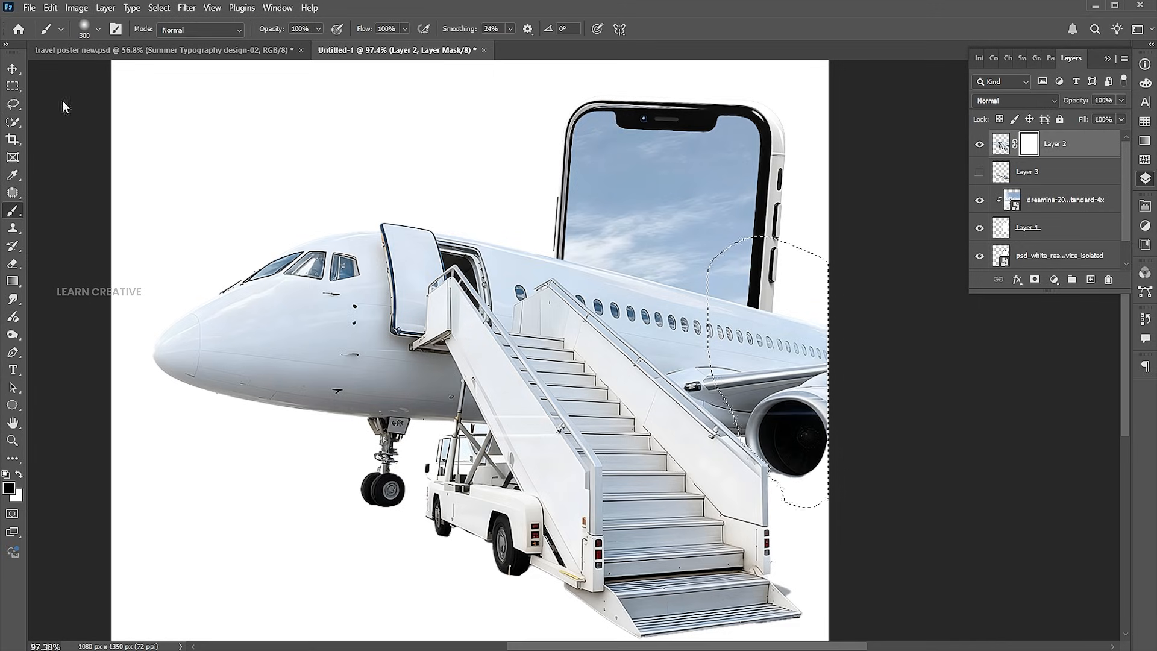
left_click(98, 31)
left_click(98, 32)
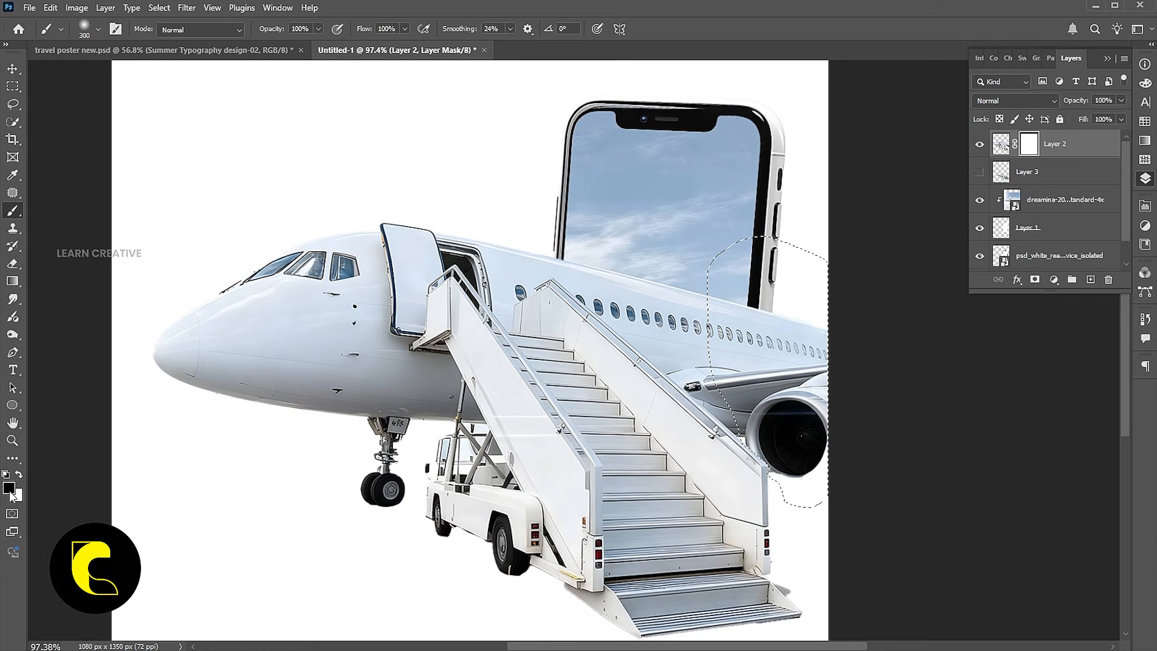
mouse_move(767, 266)
left_mouse_down()
mouse_move(816, 302)
mouse_move(851, 488)
mouse_move(809, 516)
left_mouse_up()
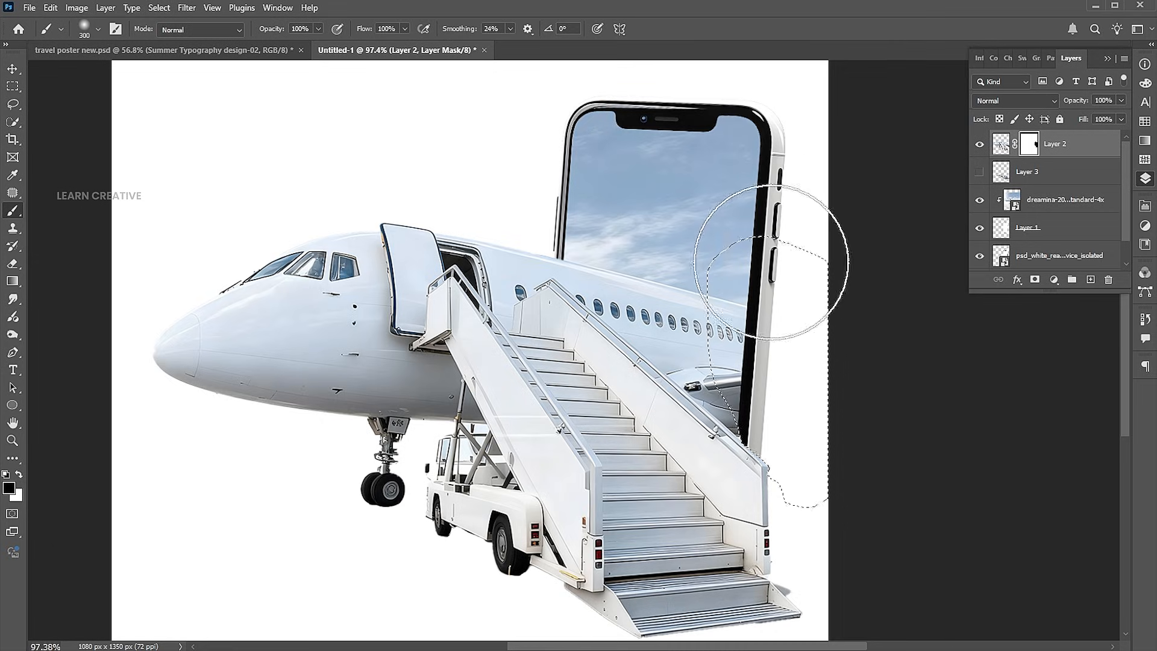
key("m")
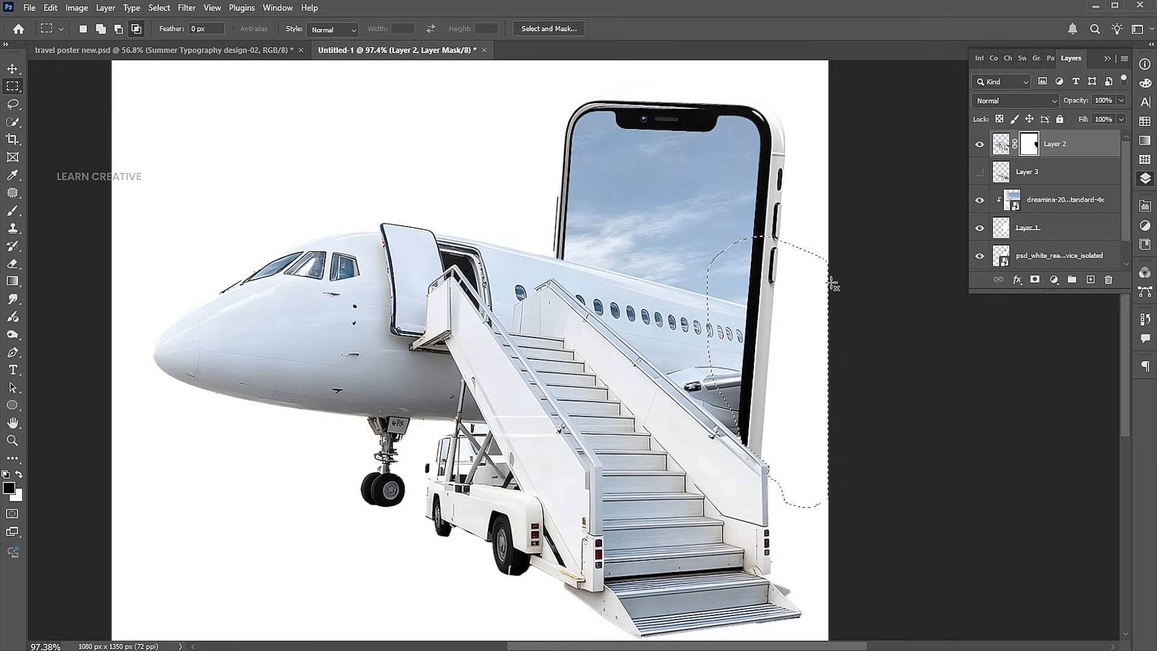
right_click(761, 279)
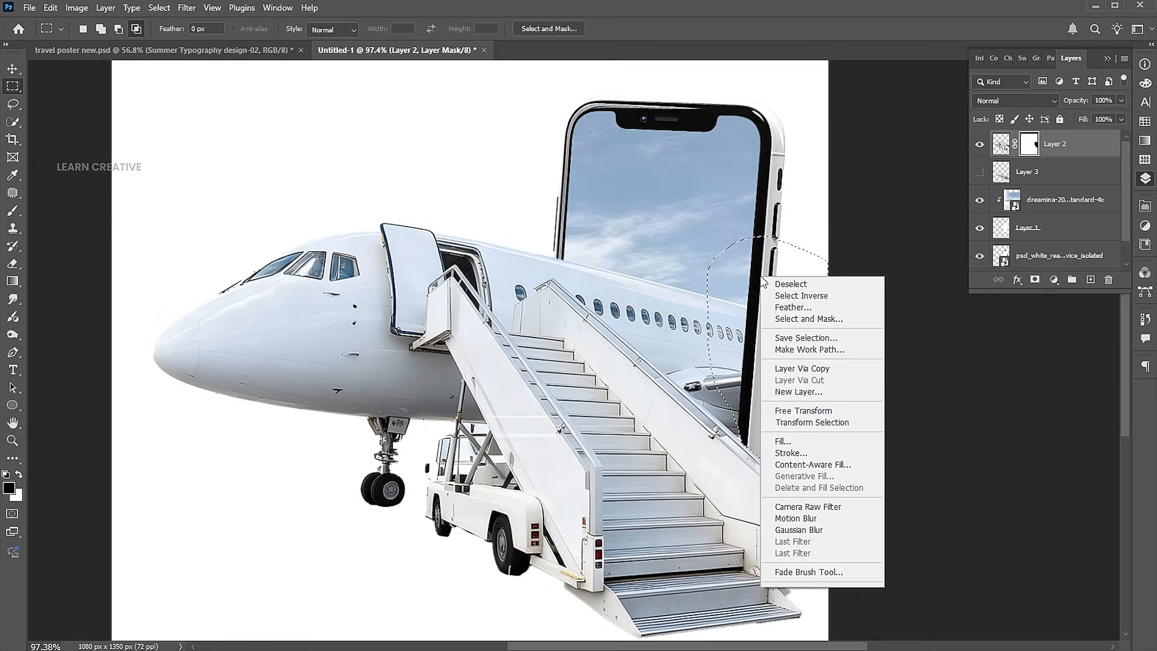
left_click(801, 286)
key("l")
scroll(727, 278, "down", 2)
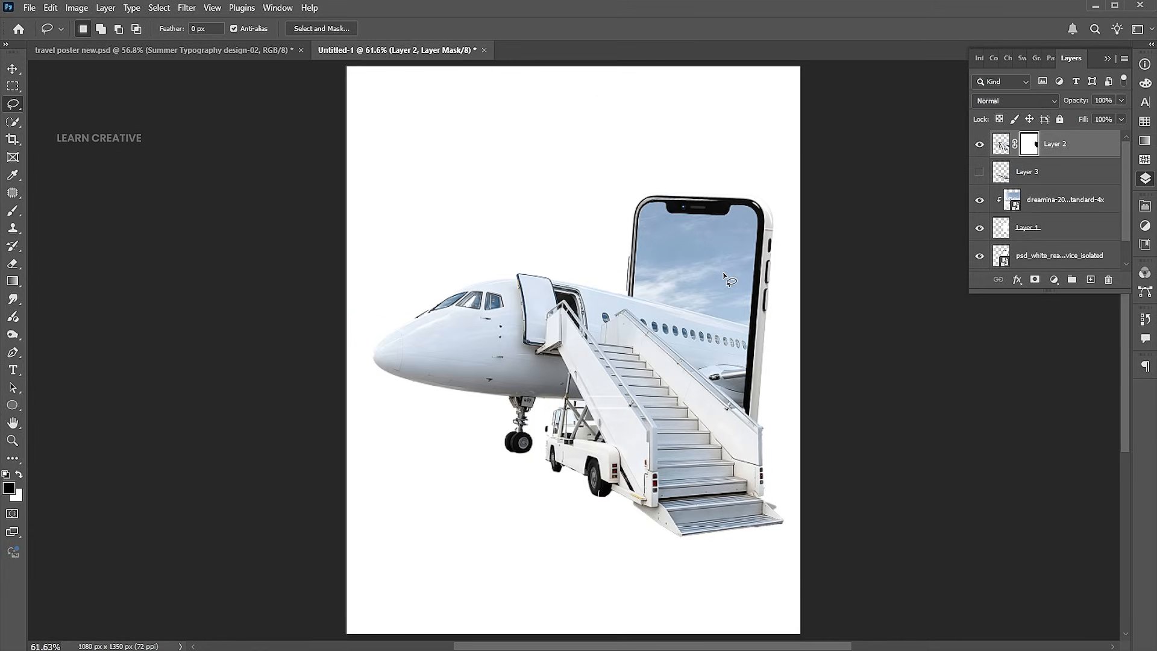
- Show the ground shadow layer and brighten it with Levels, using midtones of 1.47 and a white input of about 218
left_click(979, 173)
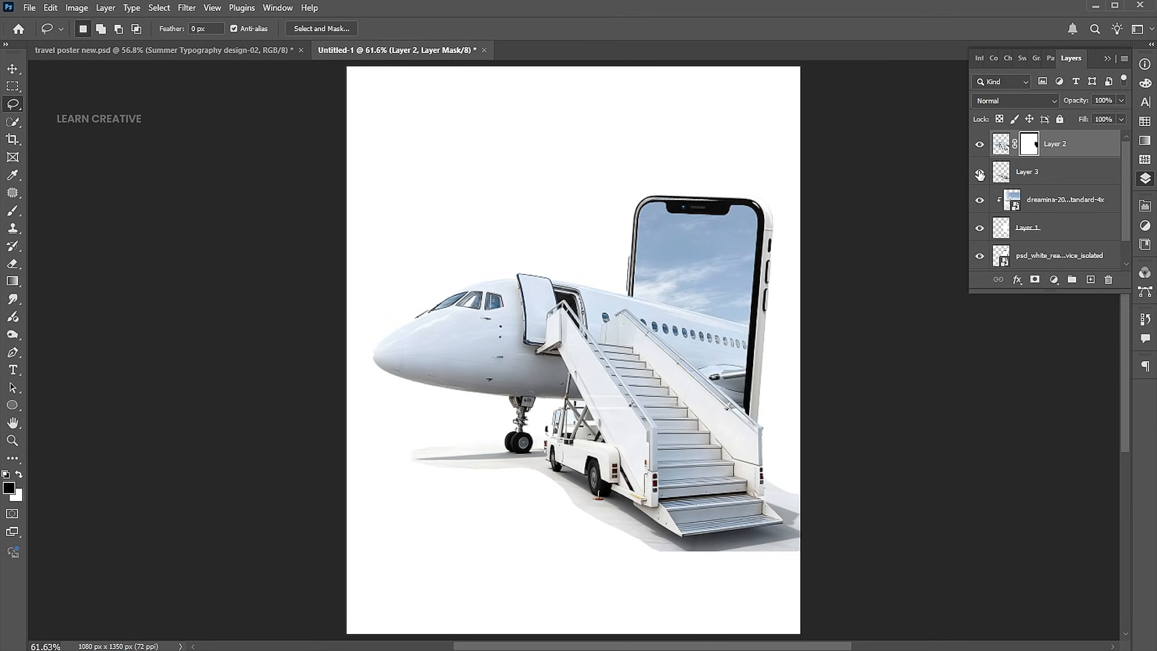
left_click(1037, 179)
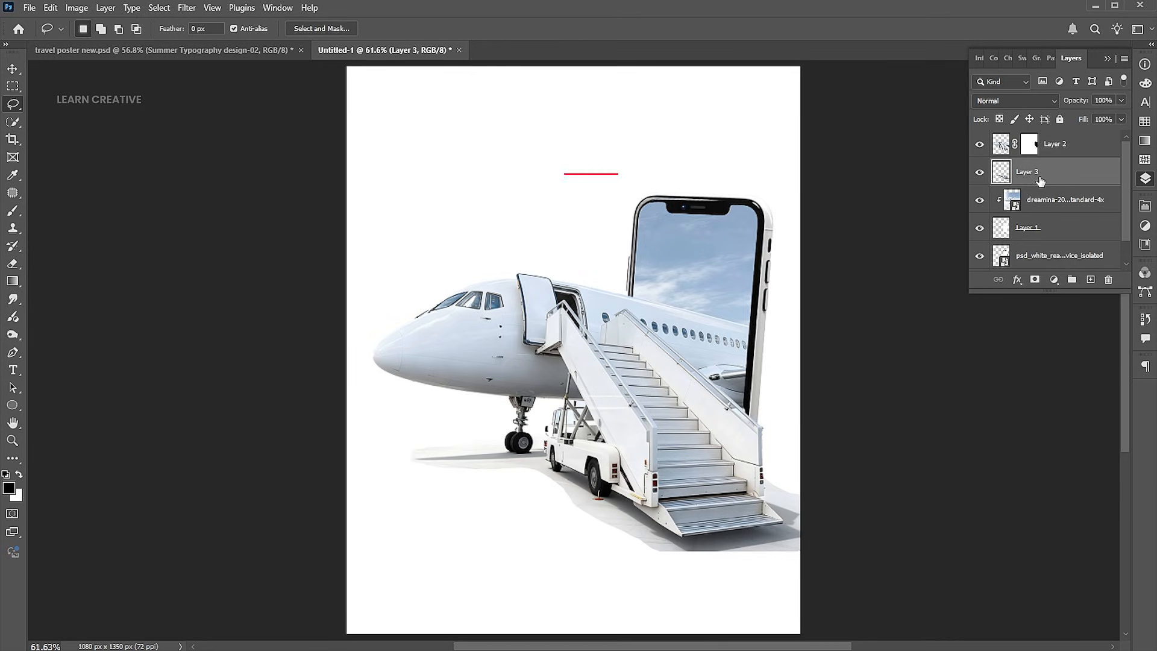
key("ctrl+l")
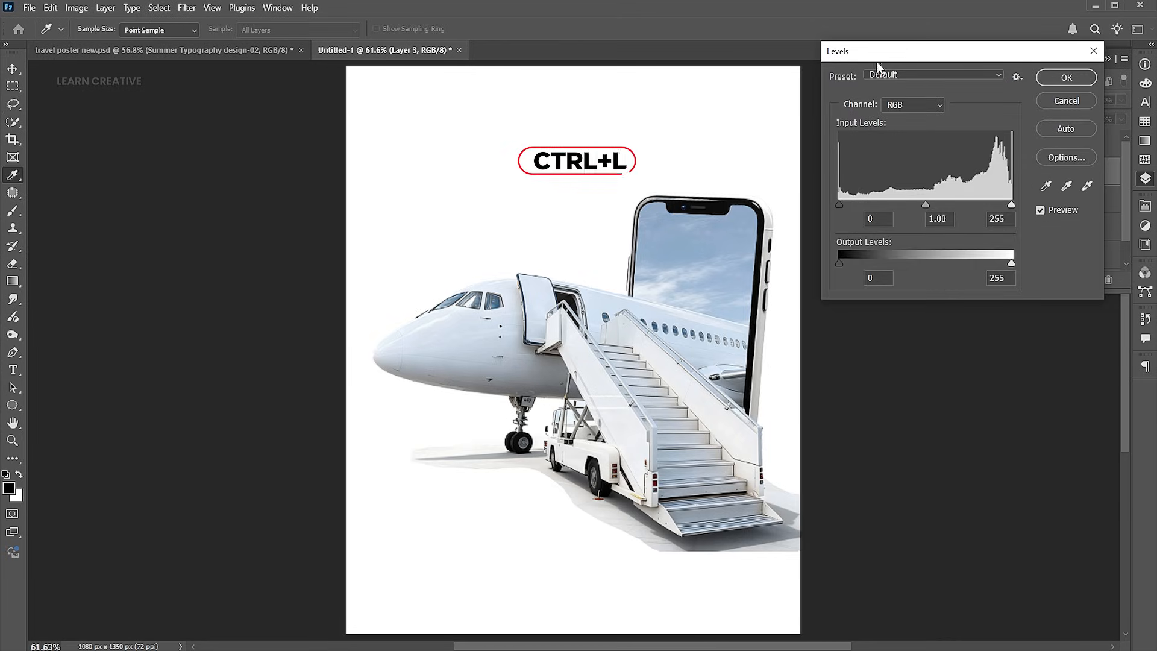
left_click_drag(878, 66, 839, 78)
mouse_move(764, 230)
left_mouse_down()
mouse_move(793, 228)
mouse_move(743, 234)
left_mouse_up()
left_click_drag(854, 233, 826, 230)
left_click_drag(935, 233, 908, 235)
left_click_drag(819, 232, 816, 232)
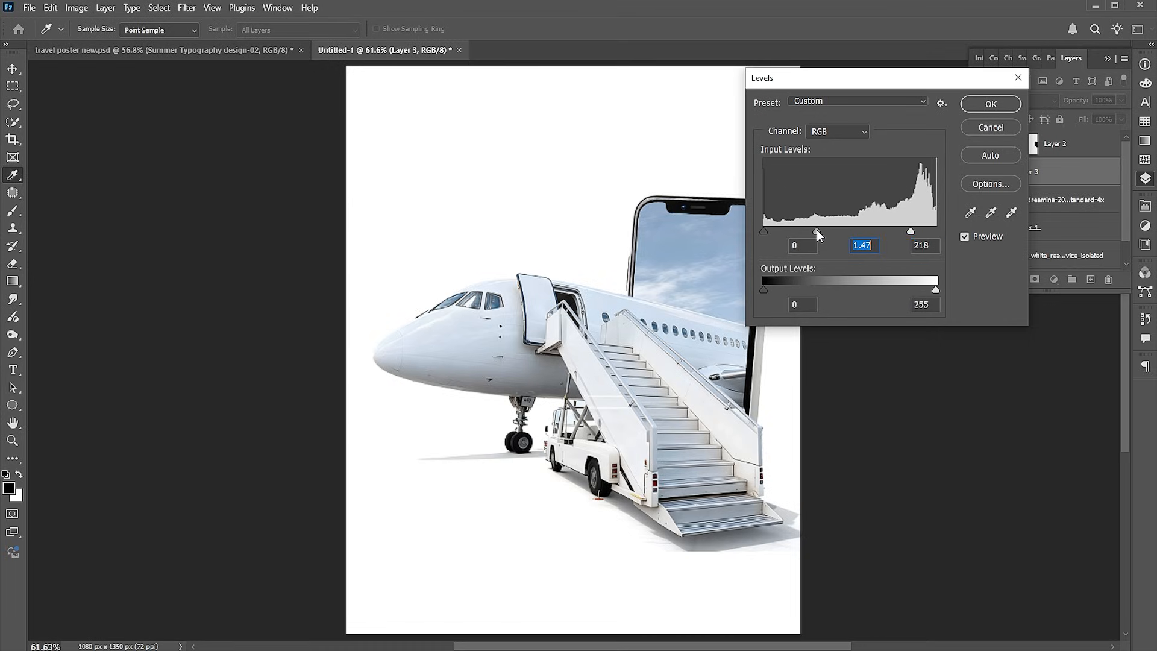
mouse_move(912, 233)
left_mouse_down()
mouse_move(899, 231)
mouse_move(908, 234)
left_mouse_up()
left_click(989, 106)
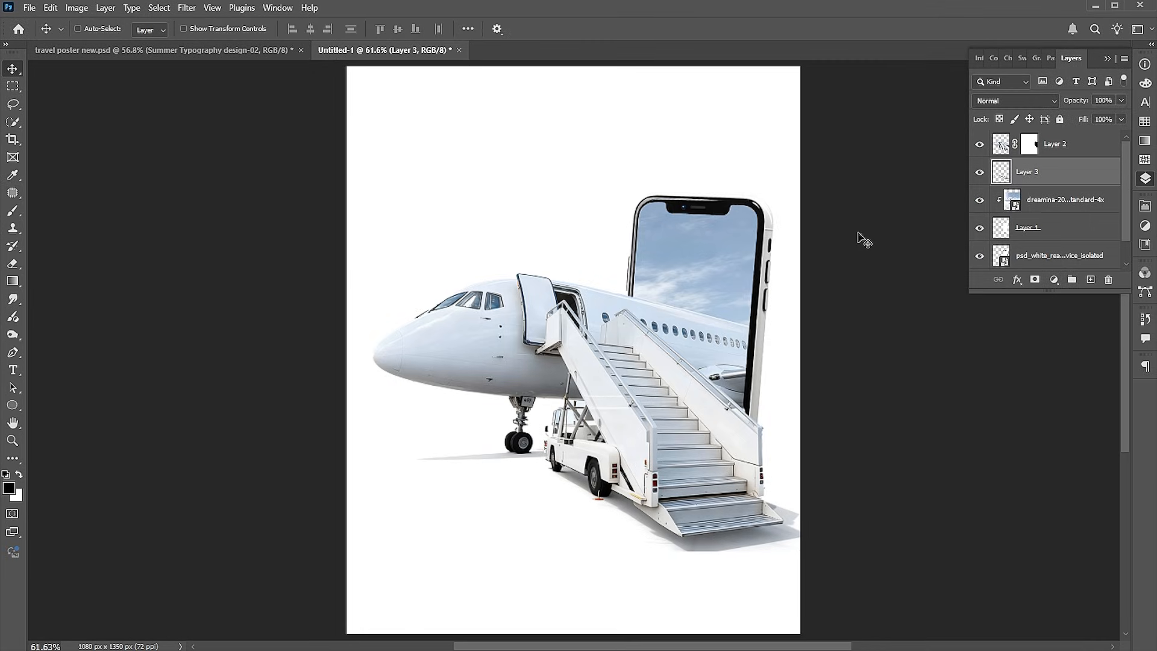
- Draw a circle about 726 x 726 px directly above the Background layer, behind the airplane and phone
left_click_drag(1050, 310, 1051, 428)
left_click(1041, 294)
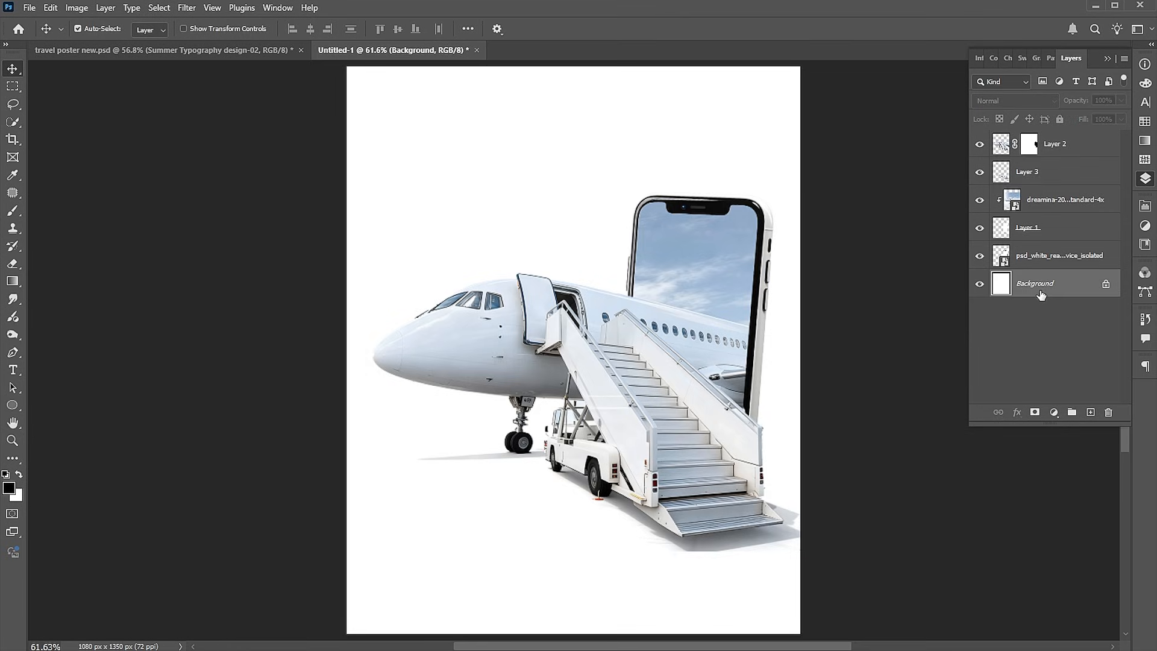
left_click(9, 407)
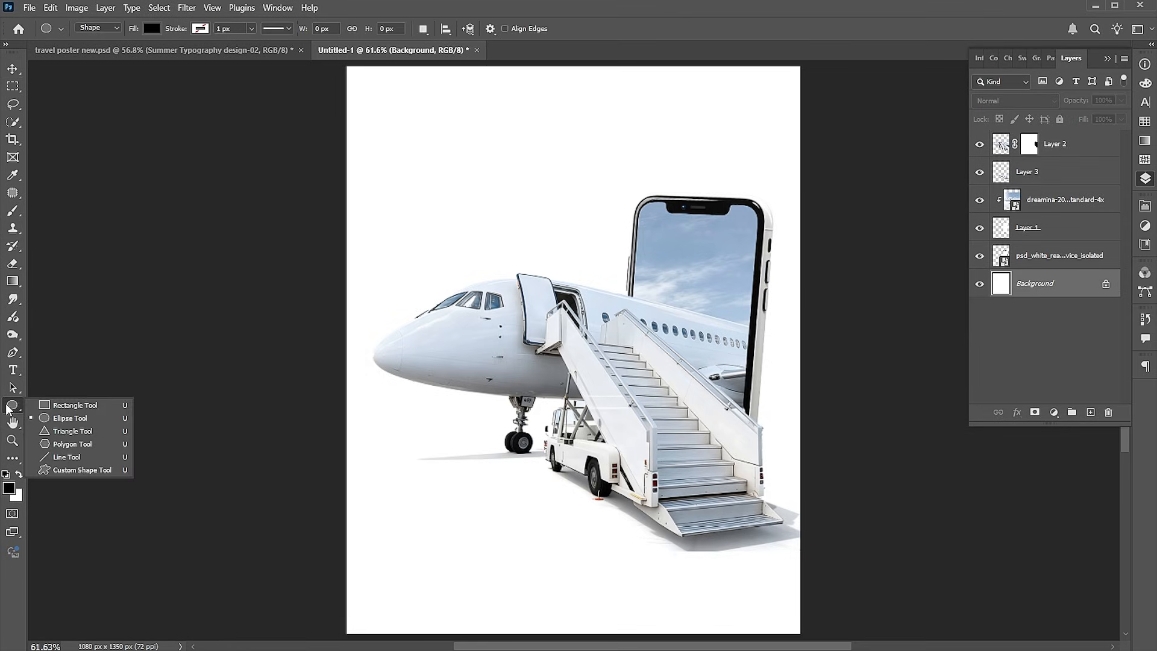
left_click(54, 417)
left_click_drag(530, 171, 729, 550)
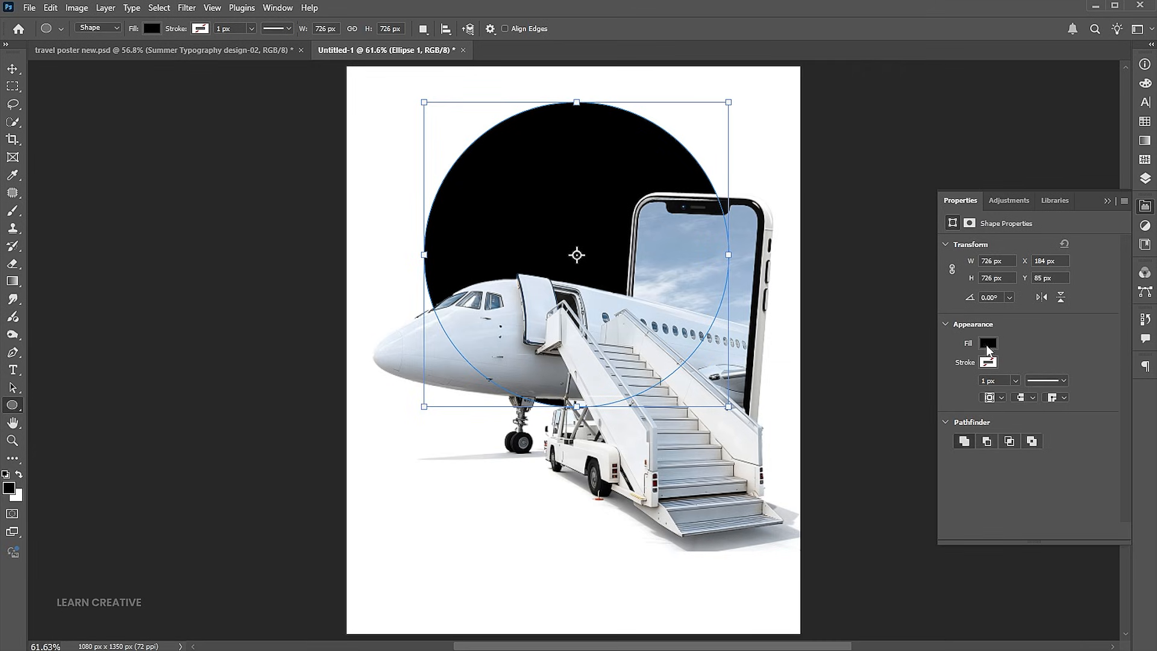
- Fill the circle with the cyan colour #1dcde2
left_click(988, 345)
left_click(1029, 415)
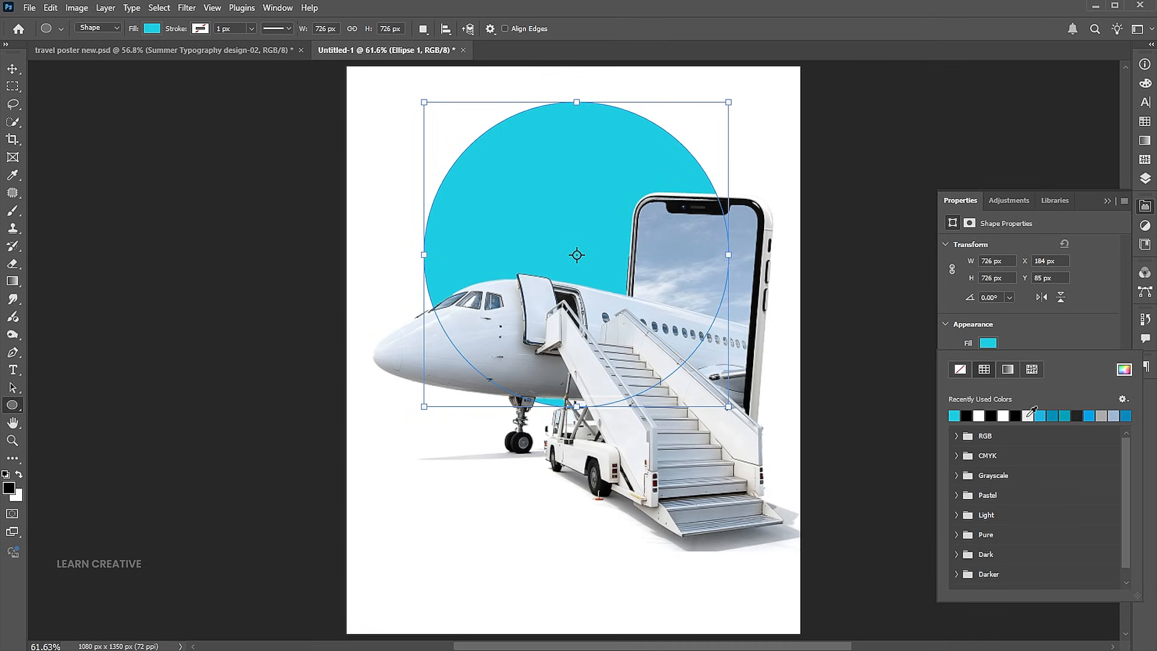
left_click(1122, 370)
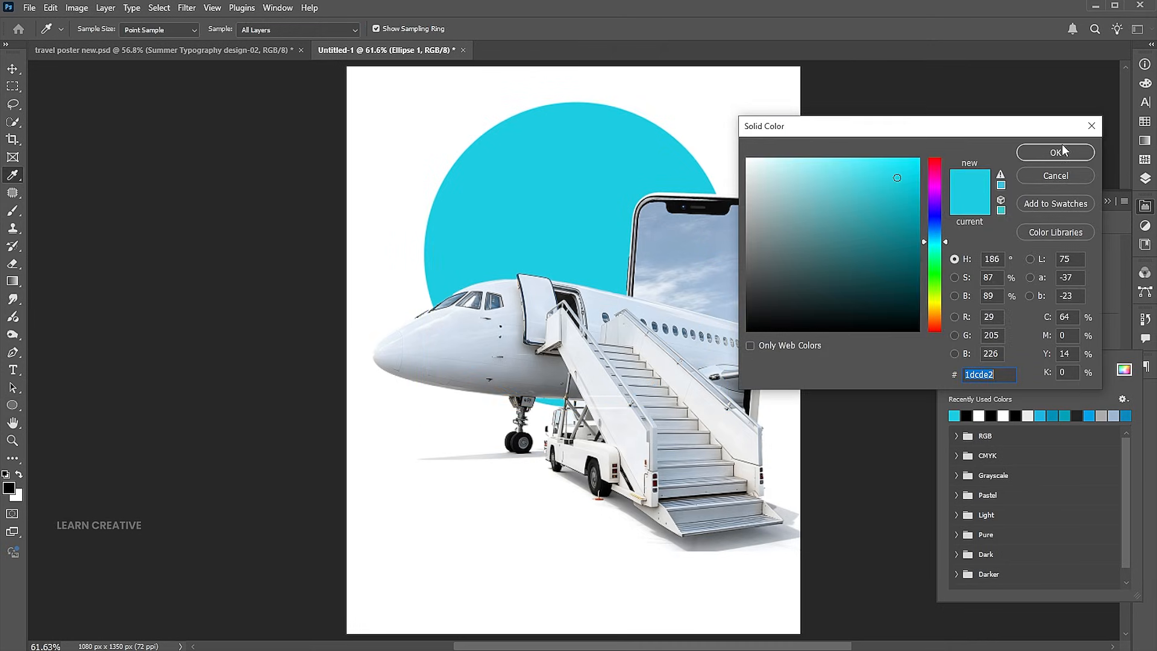
left_click(1056, 152)
- Shift the phone, airplane and shadow layers slightly down together and fine-tune the cyan circle's position behind them
key("v")
left_click_drag(590, 217, 593, 214)
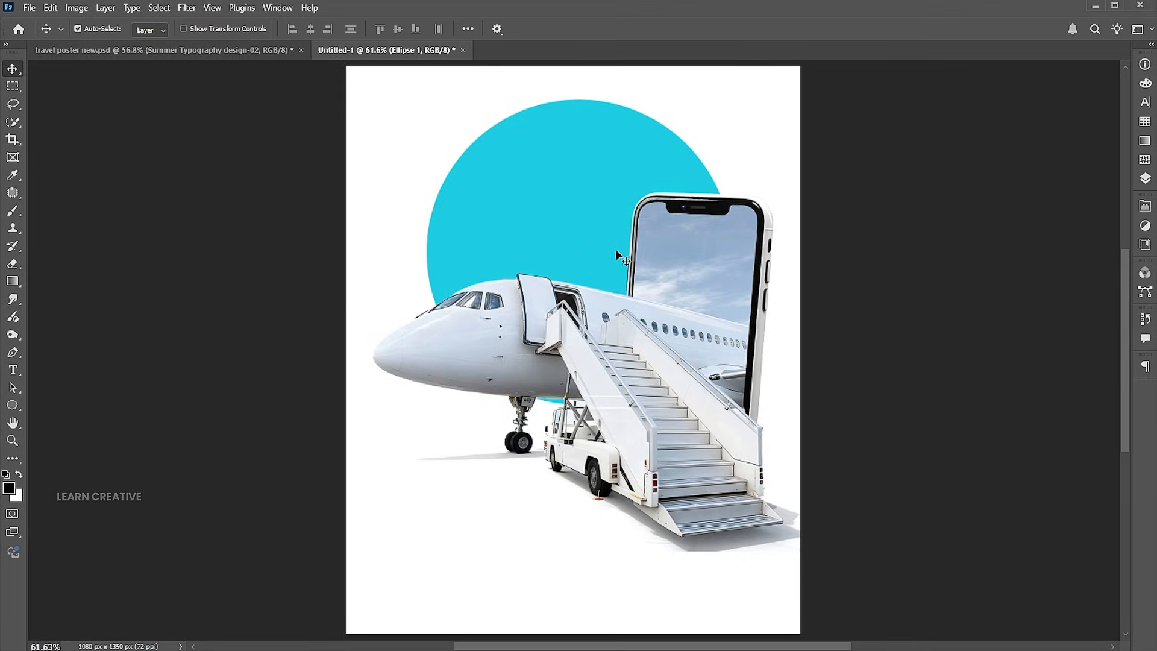
left_click(1145, 177)
left_click(1048, 259)
left_click(1069, 152, "shift")
left_click_drag(713, 258, 713, 267)
mouse_move(572, 199)
left_mouse_down()
mouse_move(572, 214)
mouse_move(575, 204)
left_mouse_up()
key("Up")
key("Up")
key("Up")
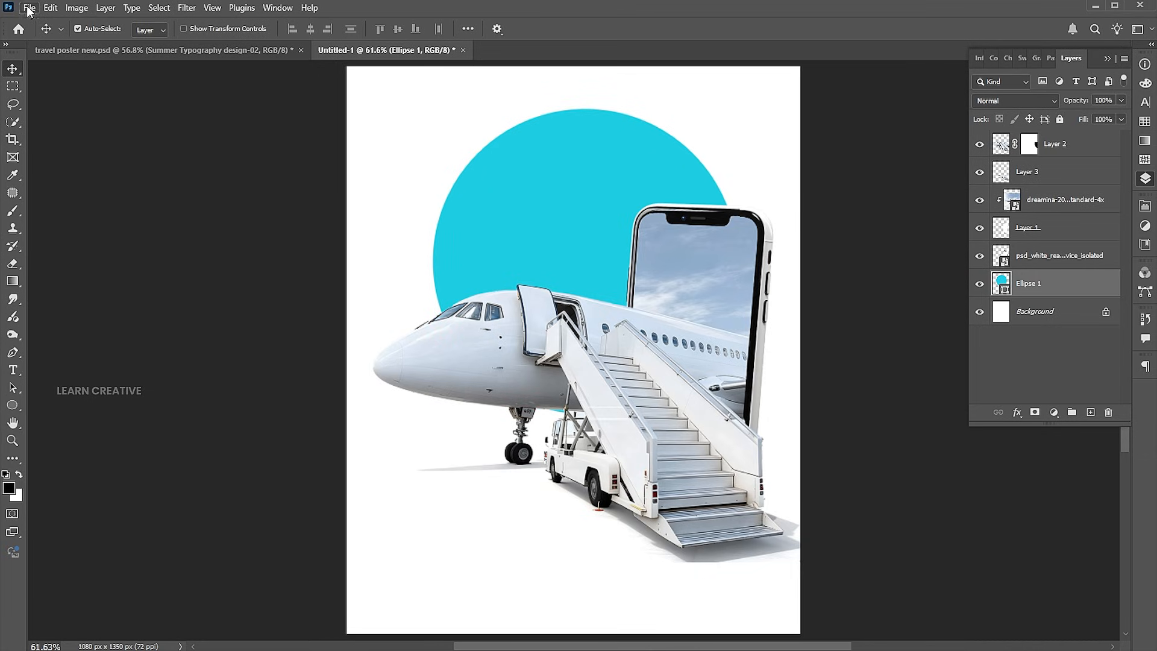
- Place the "doted map" image as an embedded layer above the circle, scaled down and positioned behind the airplane and phone
left_click(29, 7)
left_click(61, 264)
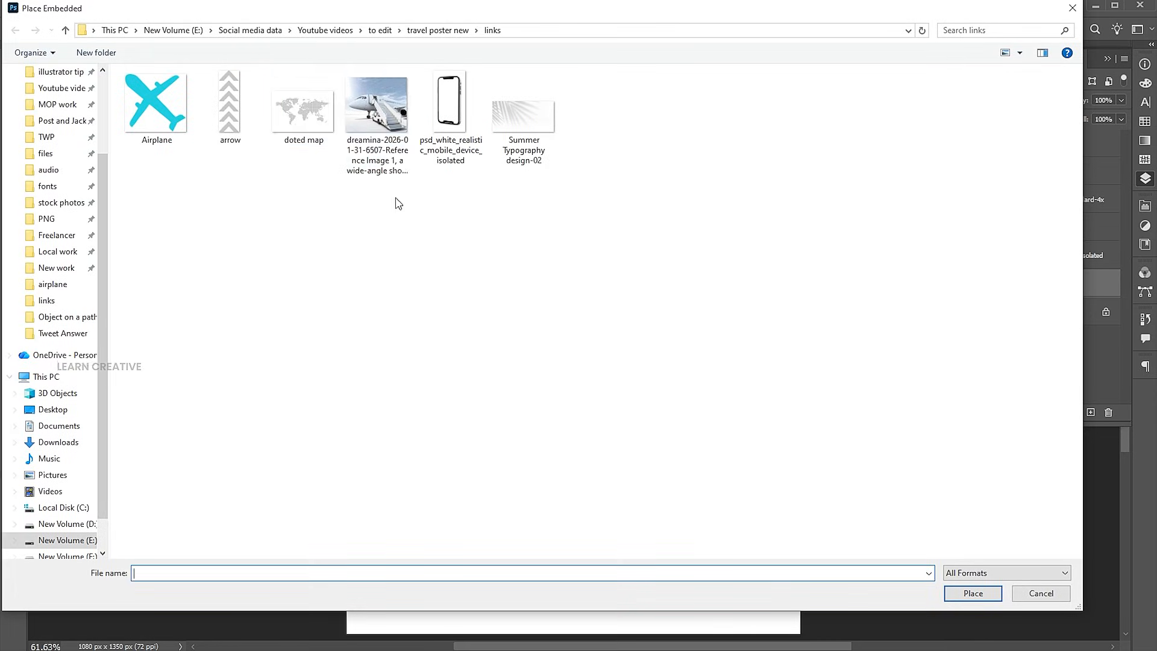
left_click(303, 109)
left_click(969, 597)
left_click_drag(604, 197, 604, 167)
left_click_drag(811, 104, 773, 123)
key("Return")
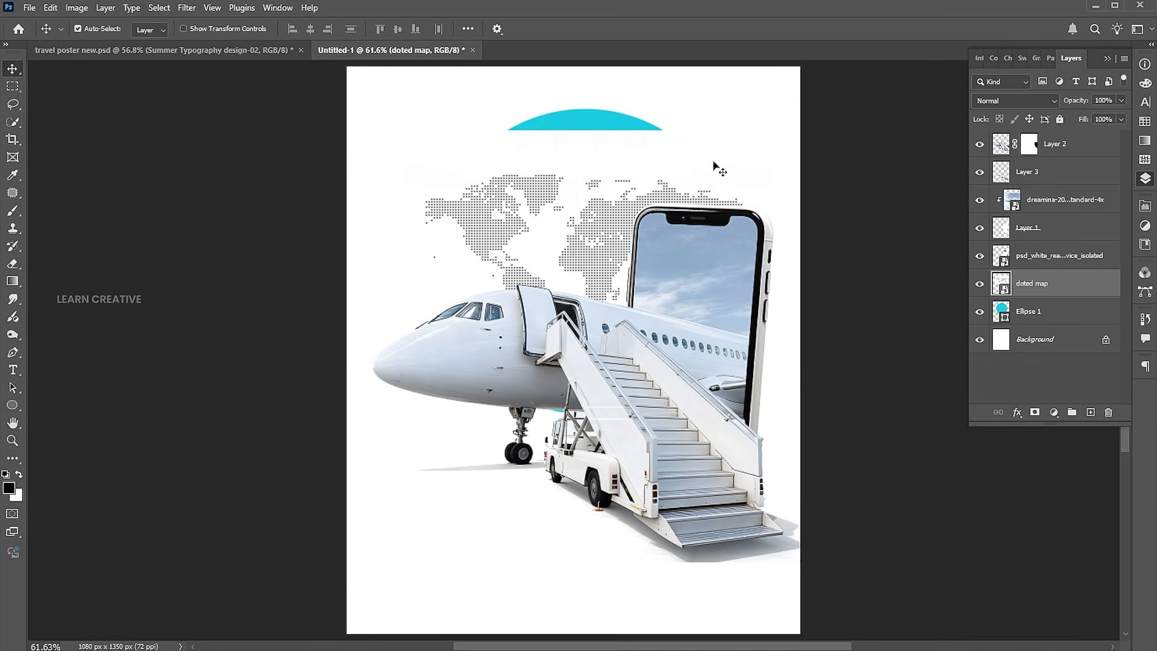
- Clip the dotted map to the cyan circle and set its blend mode to Multiply
right_click(1051, 282)
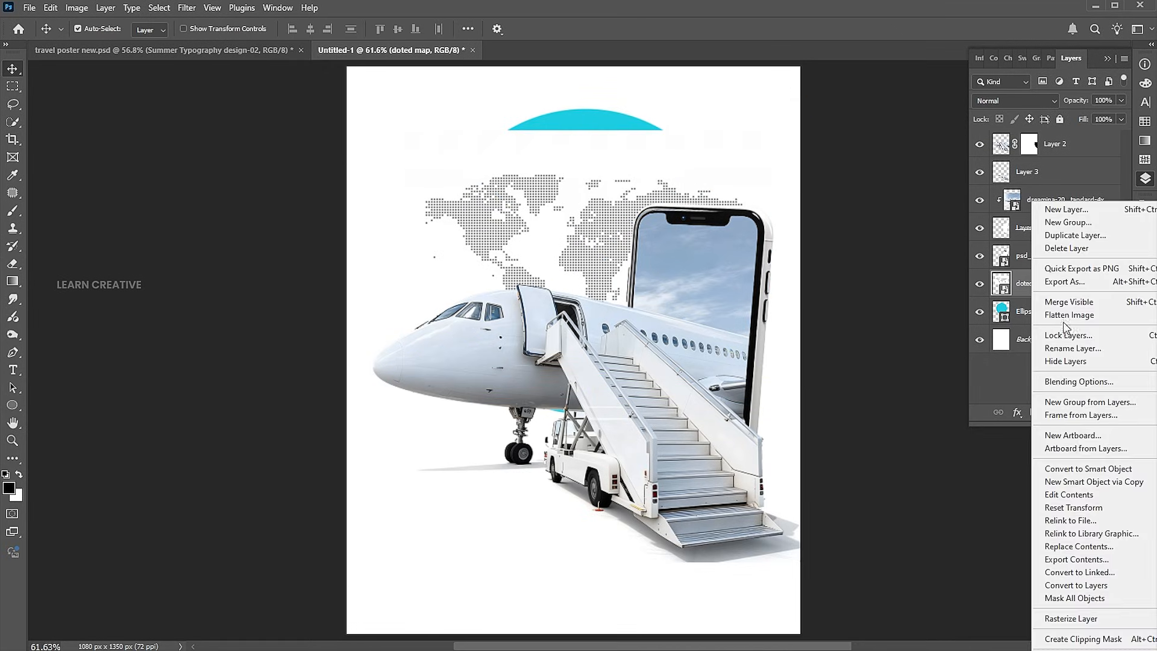
left_click(1059, 641)
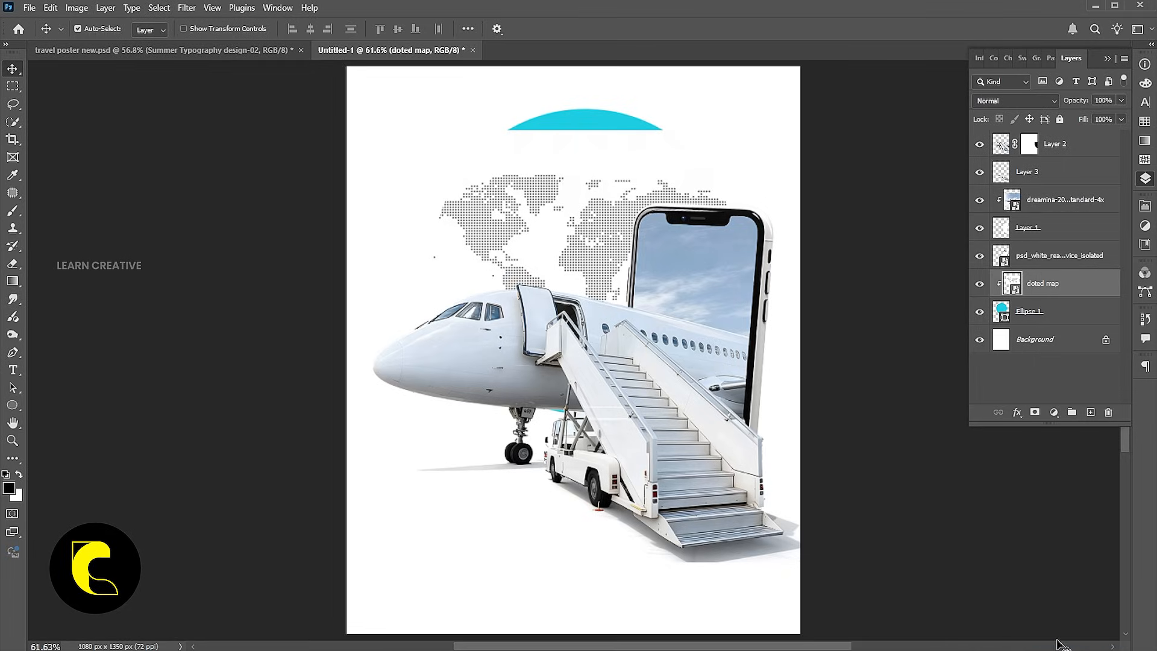
left_click(997, 100)
left_click(994, 162)
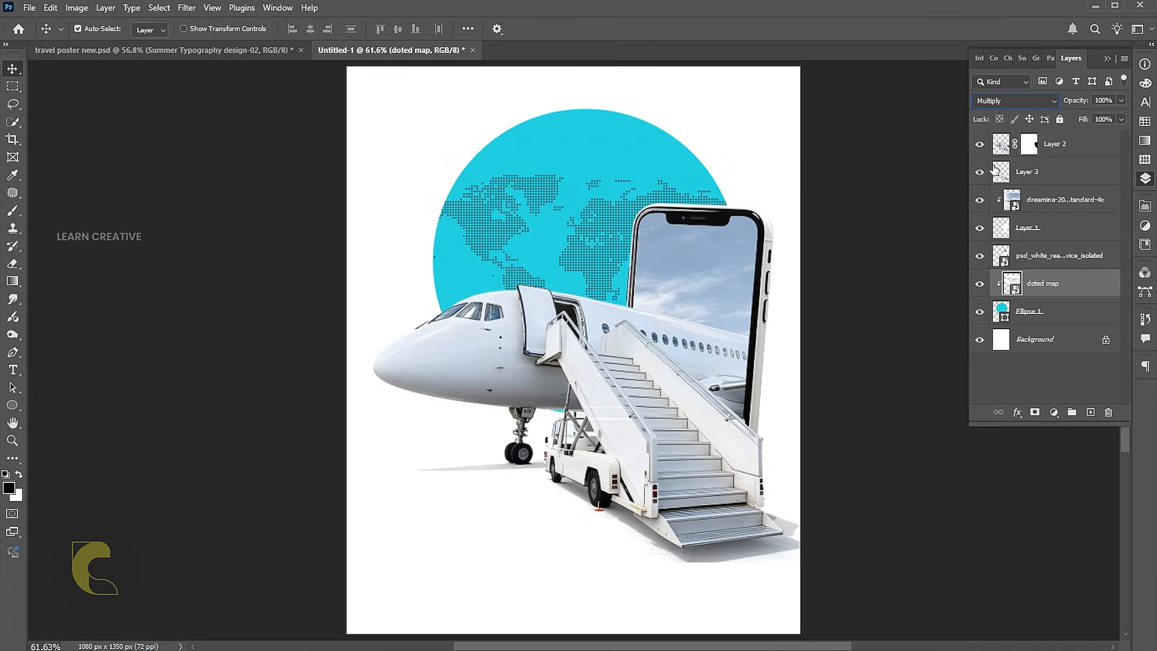
- Set the dotted map layer's opacity to 15%
left_click(1112, 100)
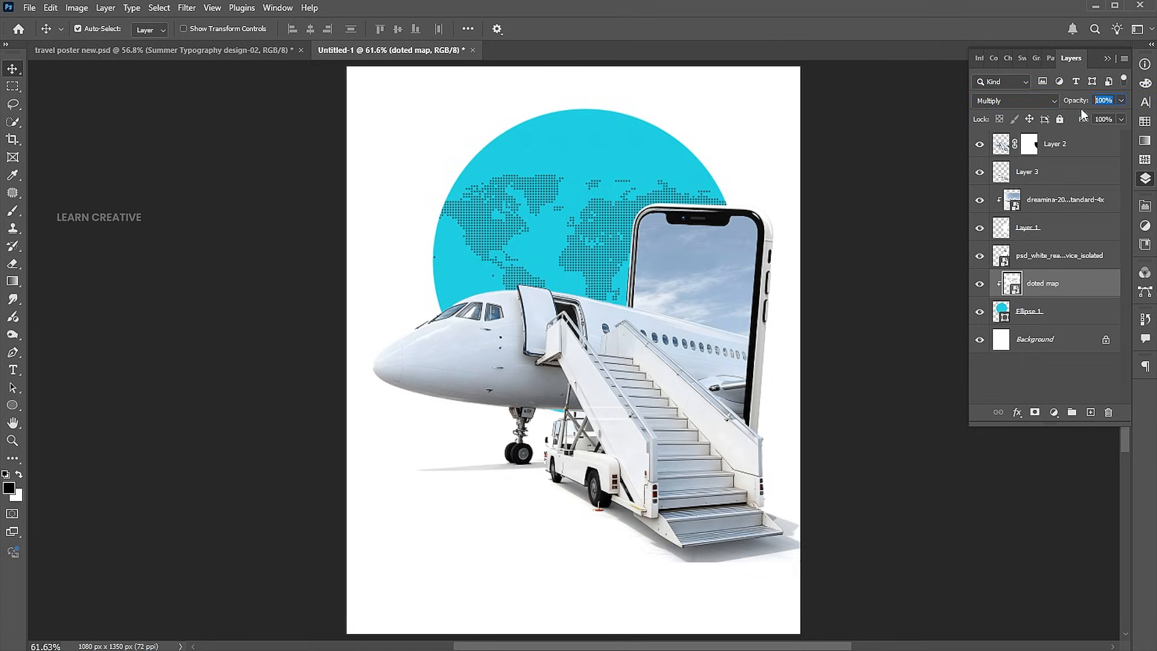
type("20")
key("Return")
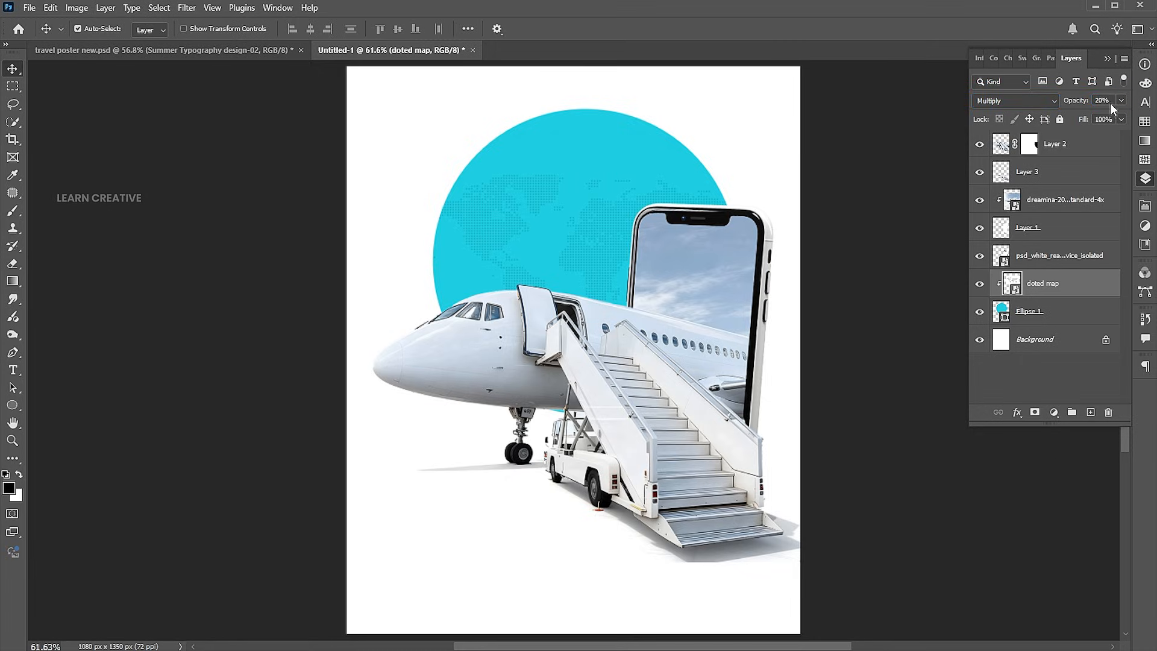
type("15")
key("Return")
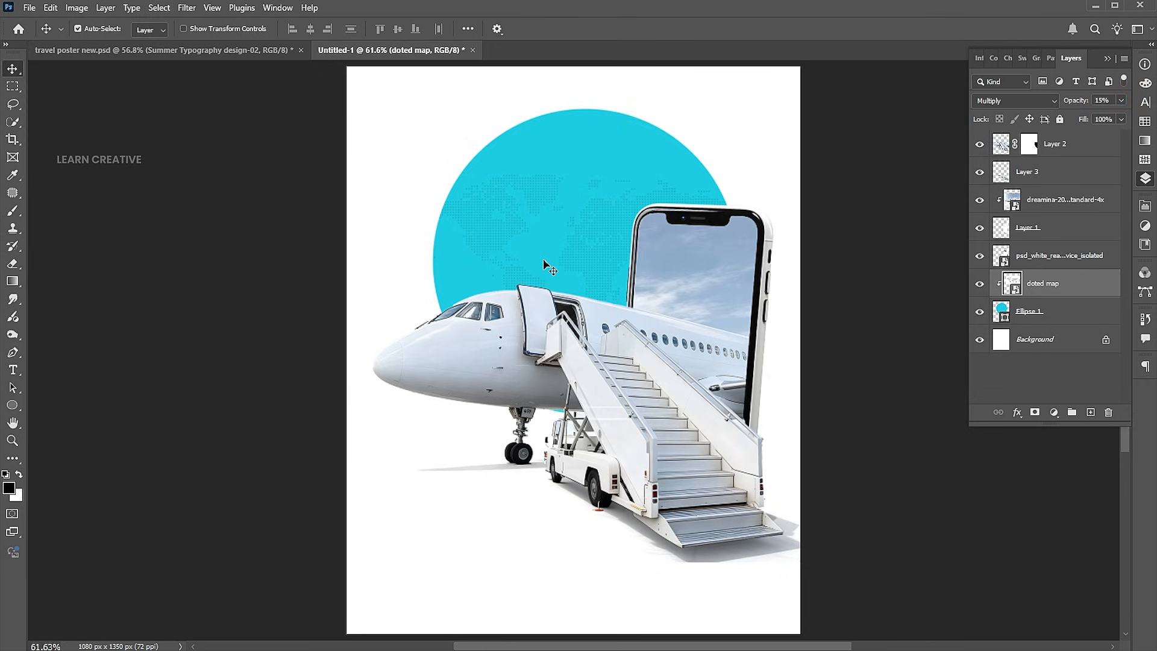
- Duplicate the cyan circle layer and enlarge the lower circle from its centre to about 113%
left_click(1062, 308)
key("ctrl+j")
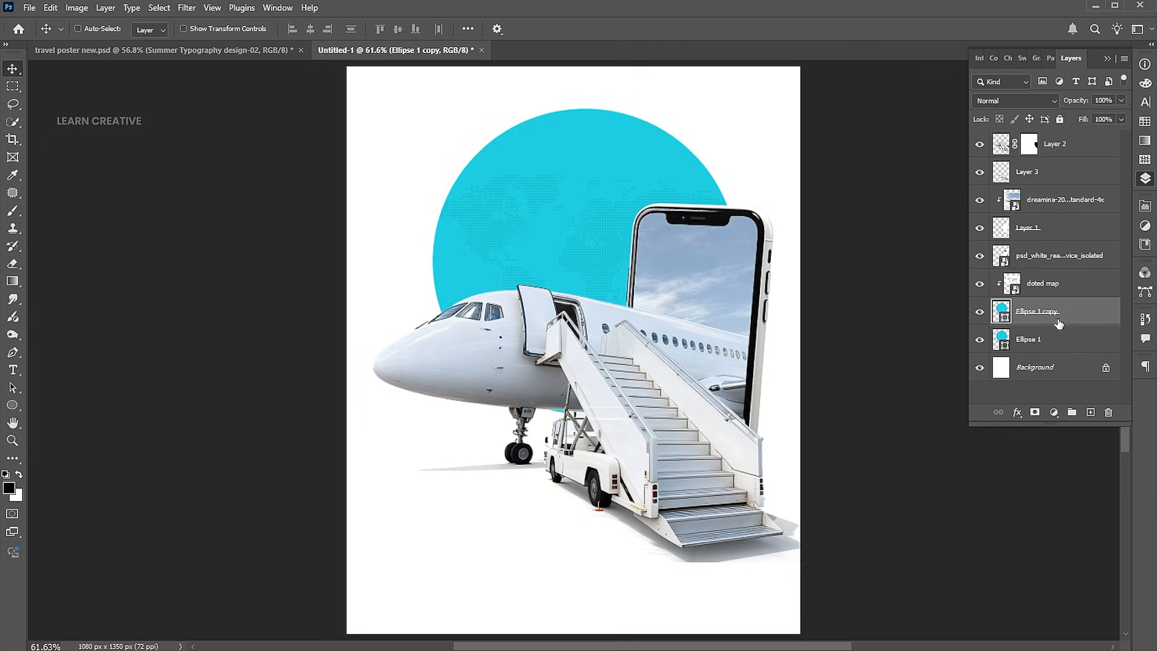
left_click(1047, 341)
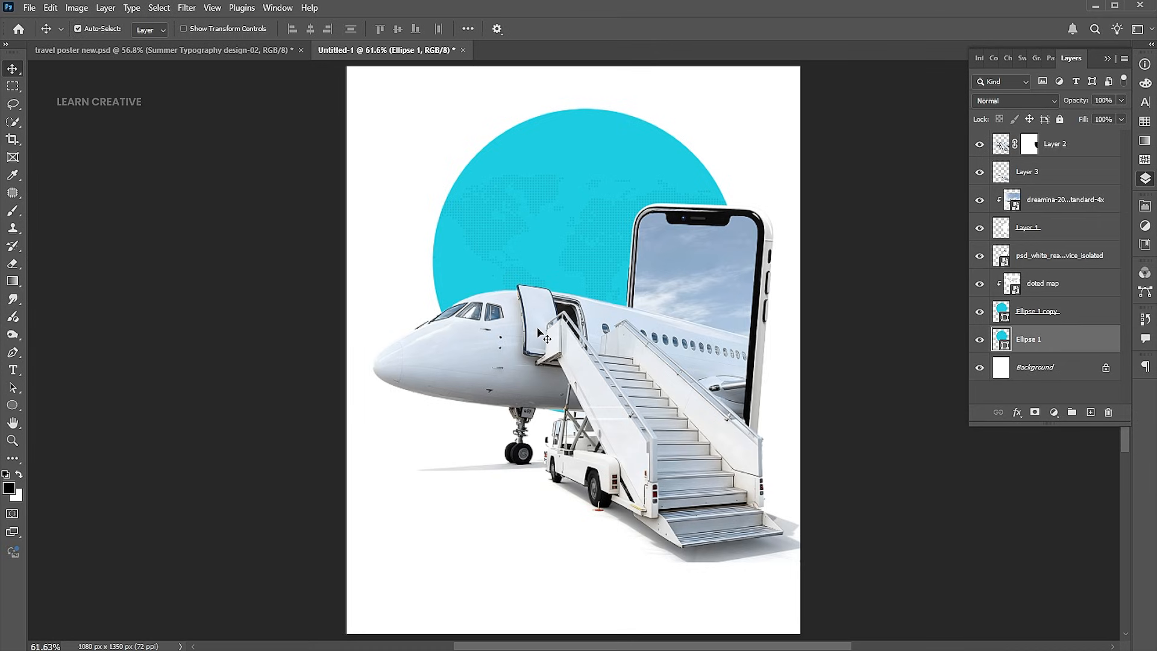
key("ctrl+t")
left_click_drag(737, 264, 761, 254)
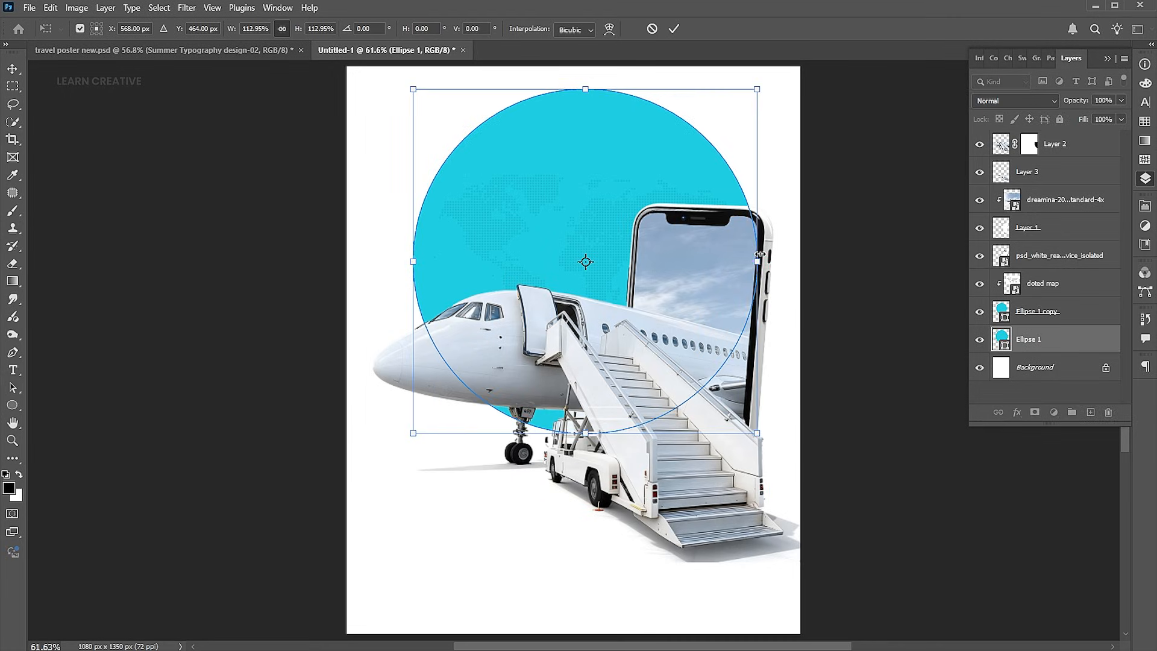
- Remove the larger circle's fill and give it a cyan stroke to form an outline ring
left_click(1145, 206)
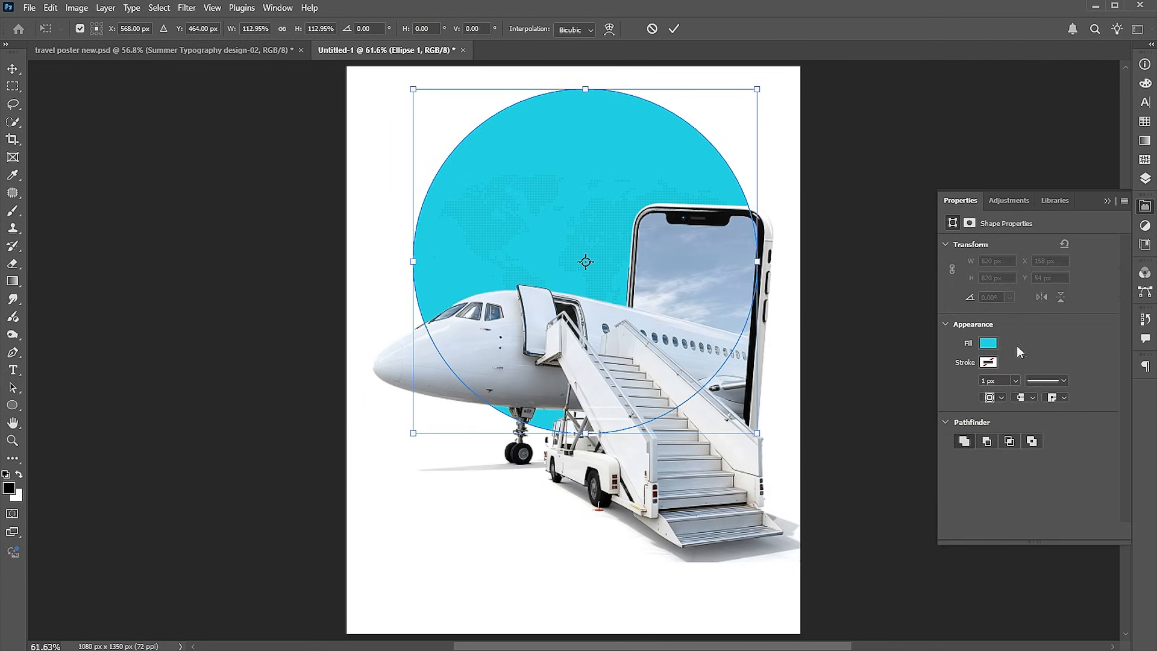
left_click(989, 362)
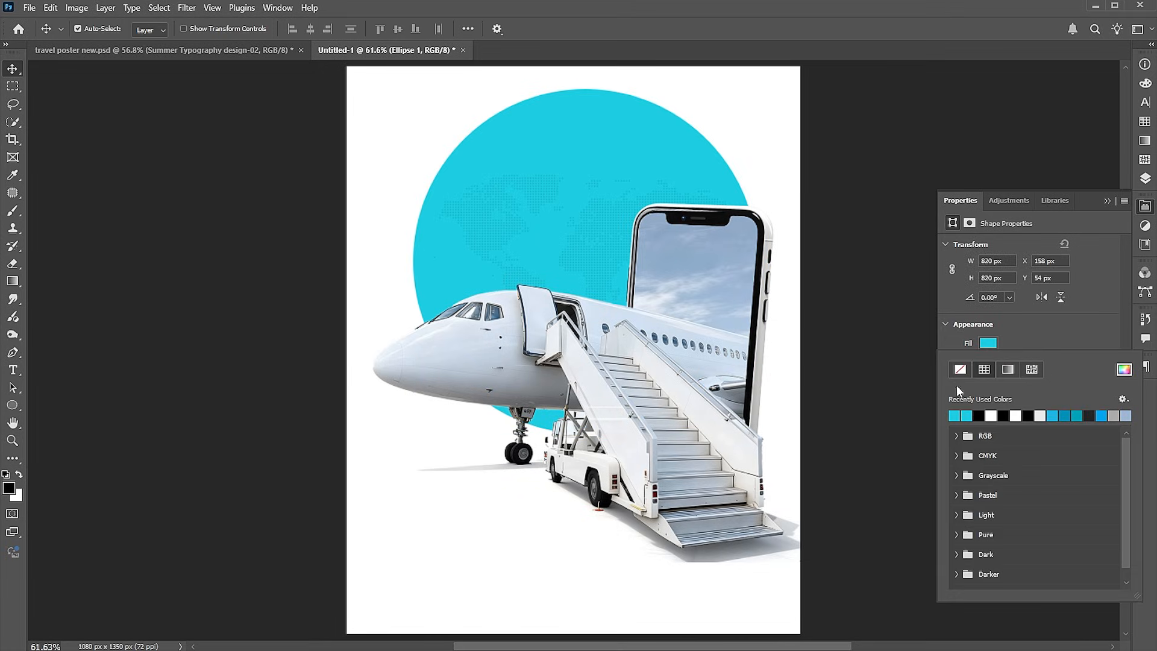
left_click(960, 369)
left_click(1005, 355)
left_click(989, 363)
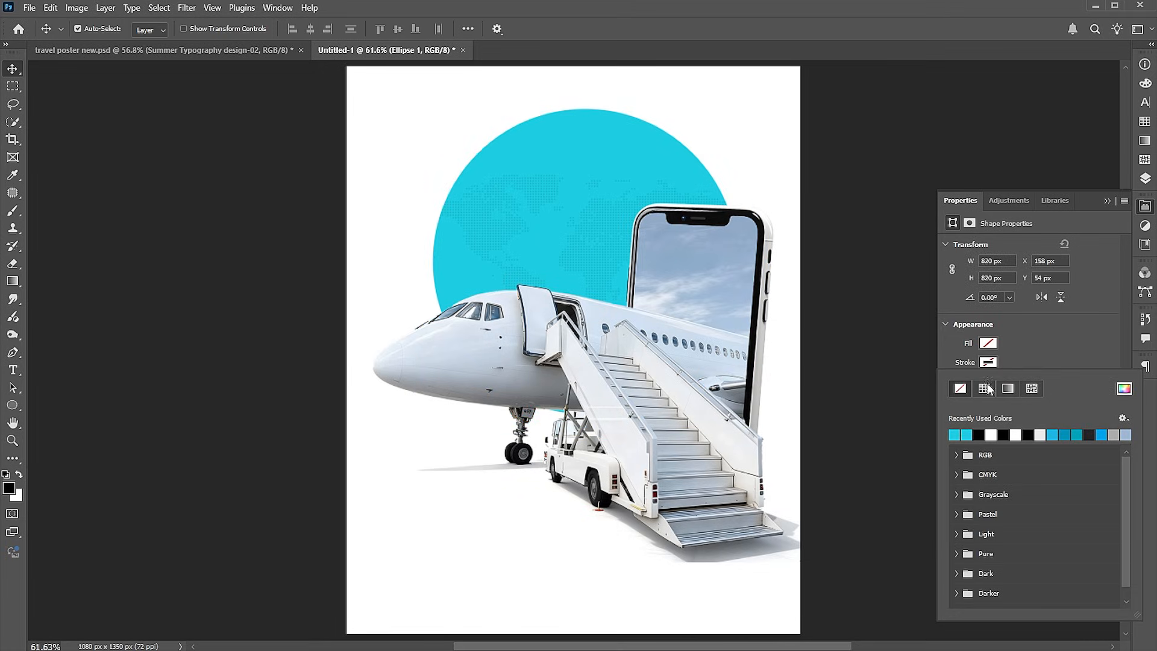
left_click(957, 434)
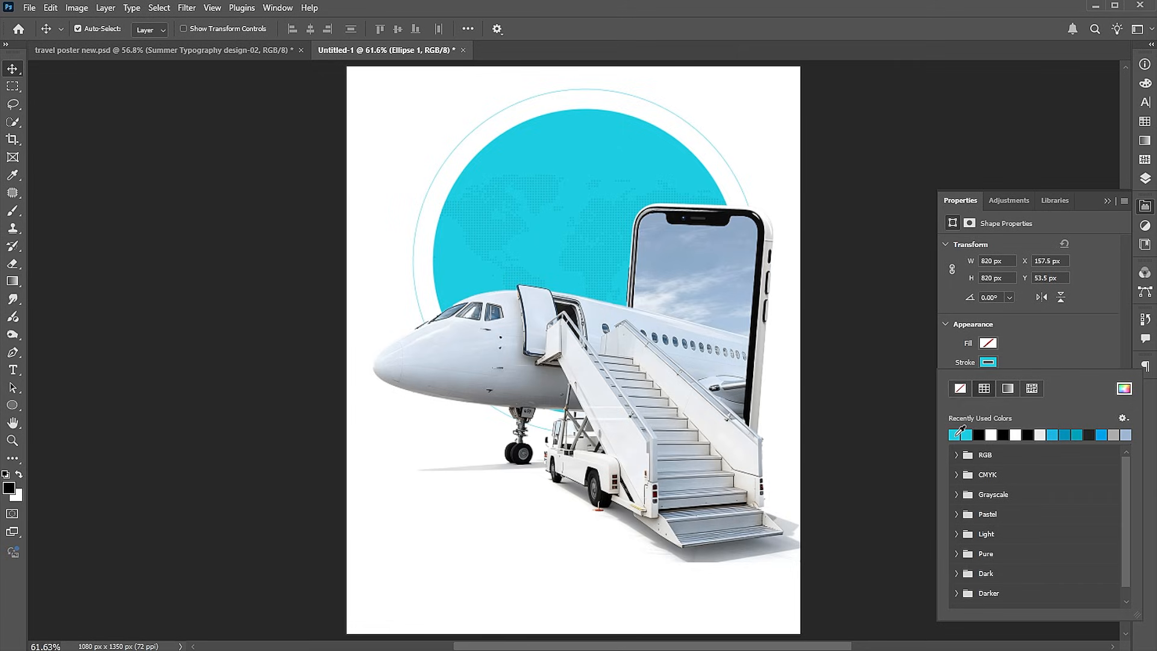
left_click(1050, 359)
- Make the ring's stroke dashed with a gap of 6 and a 2 px stroke width
left_click(1047, 381)
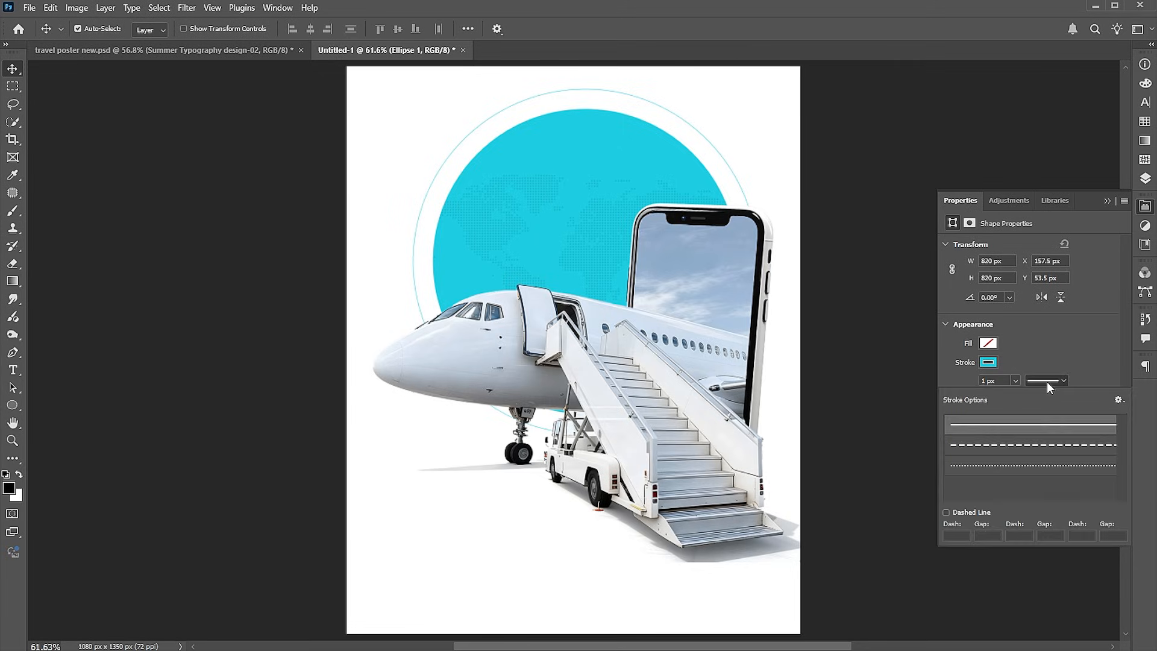
left_click(1035, 449)
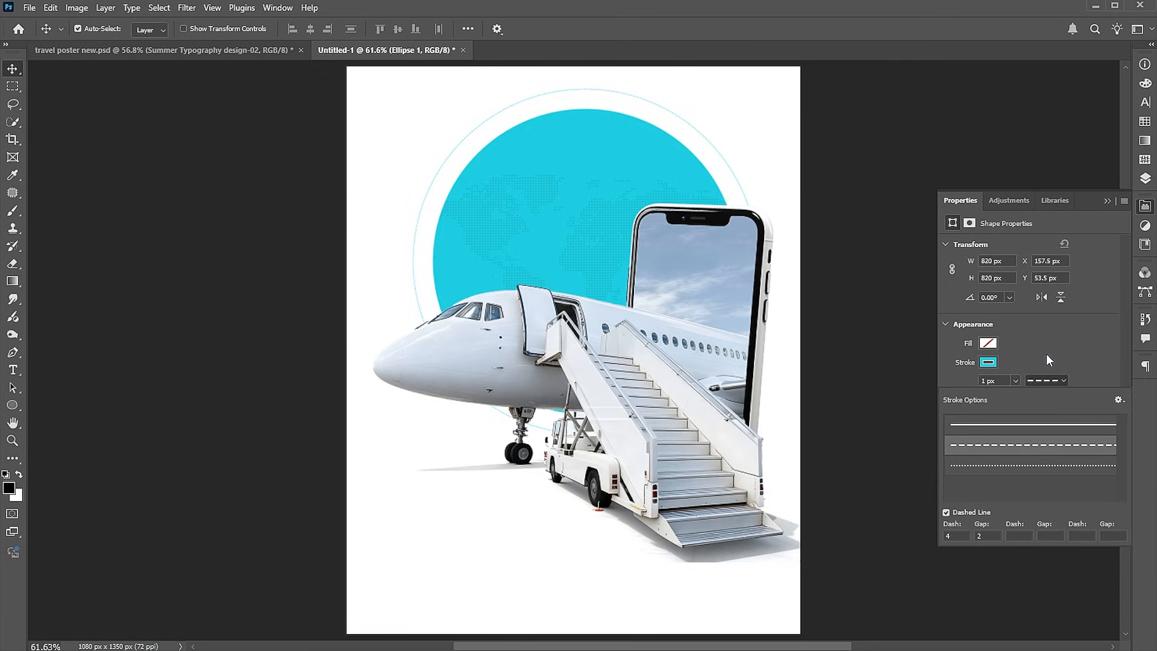
double_click(982, 535)
type("6")
key("Return")
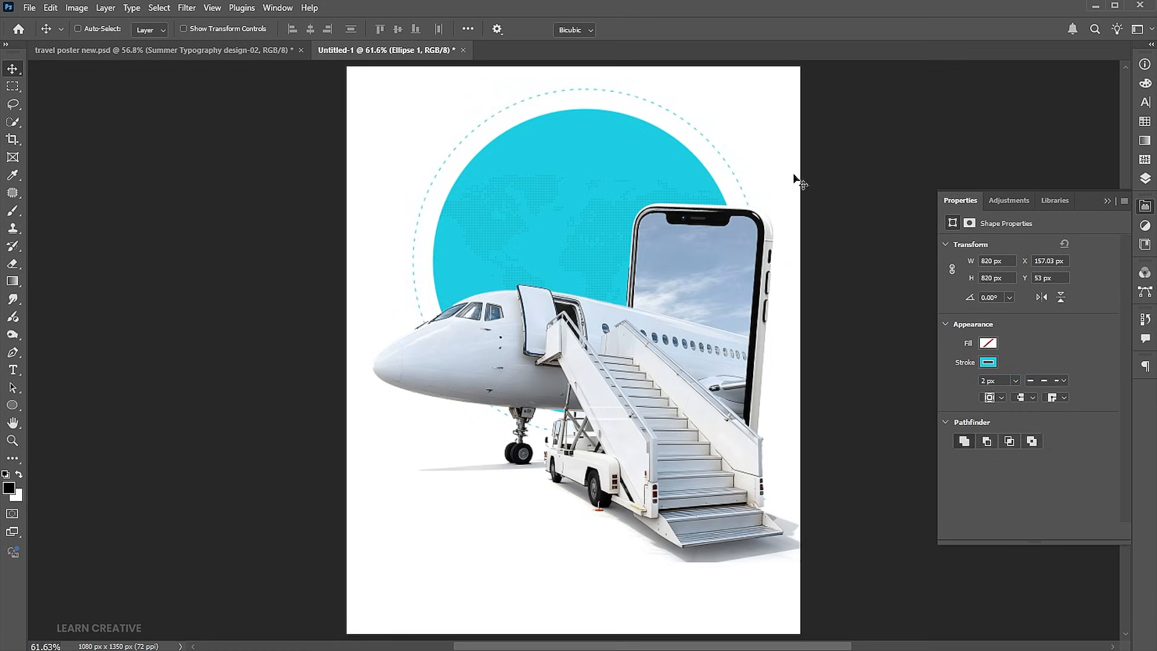
- Squeeze the dashed ring to about 743 px wide, tilt it to about -56.5°, and reposition it around the cyan circle
key("ctrl+t")
left_click_drag(801, 201, 818, 155)
left_click_drag(430, 187, 448, 185)
left_click_drag(777, 87, 720, 52)
left_click_drag(795, 275, 826, 296)
left_click_drag(424, 354, 456, 344)
left_click_drag(741, 185, 728, 165)
left_click_drag(454, 152, 444, 155)
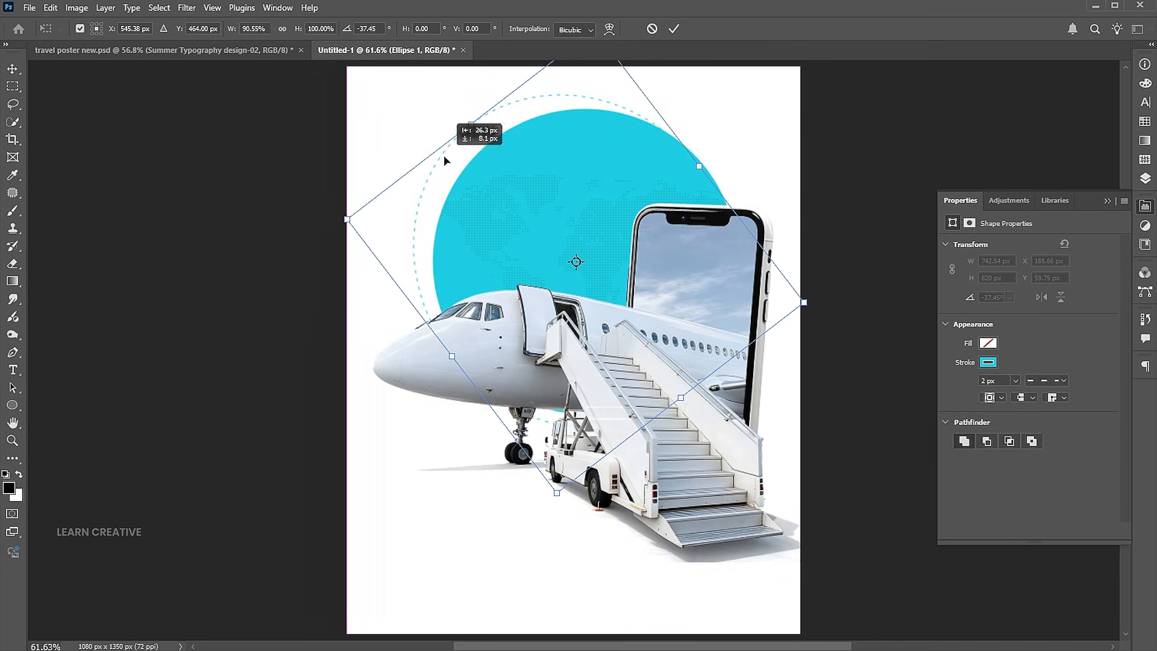
left_click_drag(823, 306, 814, 226)
left_click_drag(425, 314, 440, 309)
key("Right")
key("Right")
key("Return")
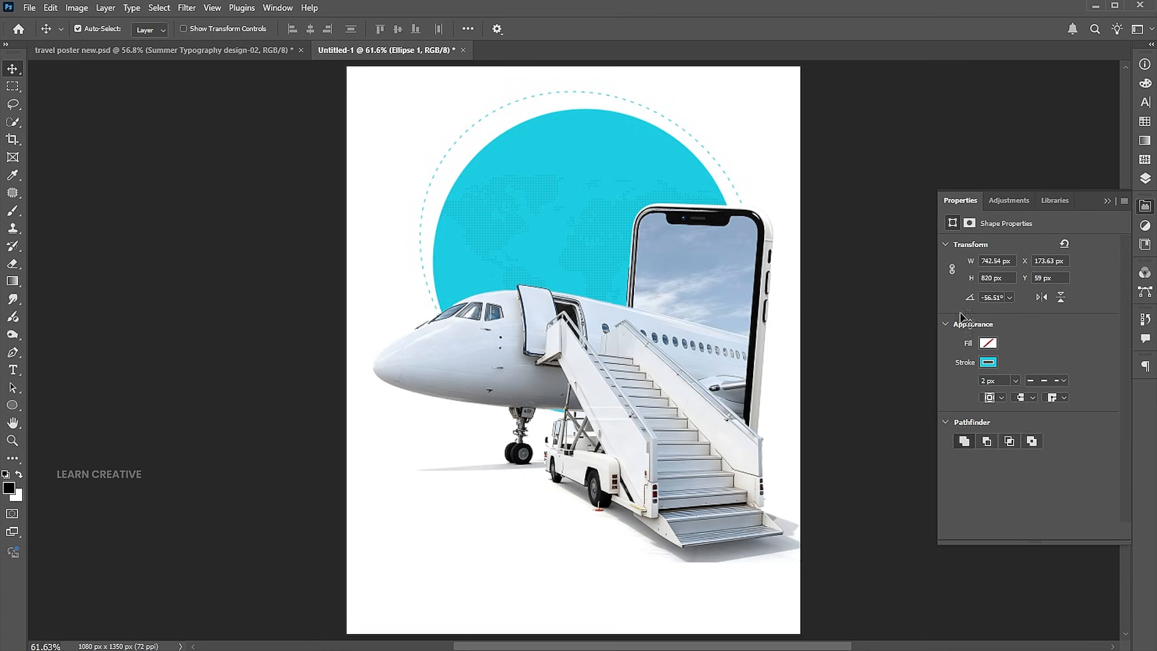
- Lasso the ring outside its left arc and apply an inverted layer mask so only the left arc shows
left_click(1144, 184)
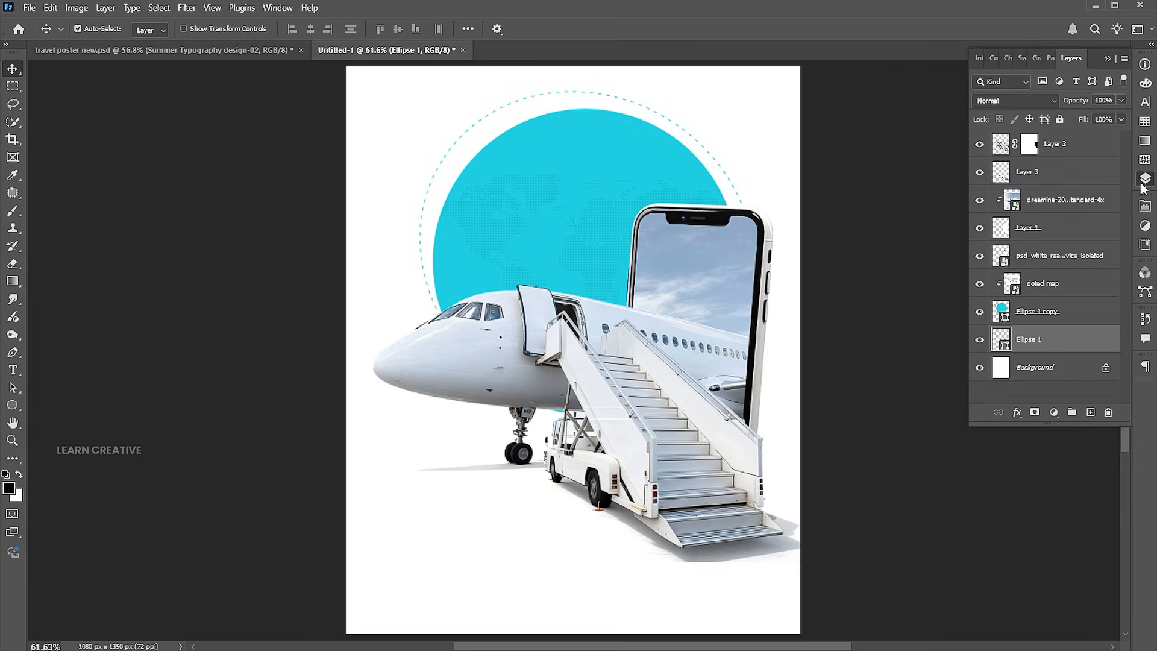
left_click(12, 103)
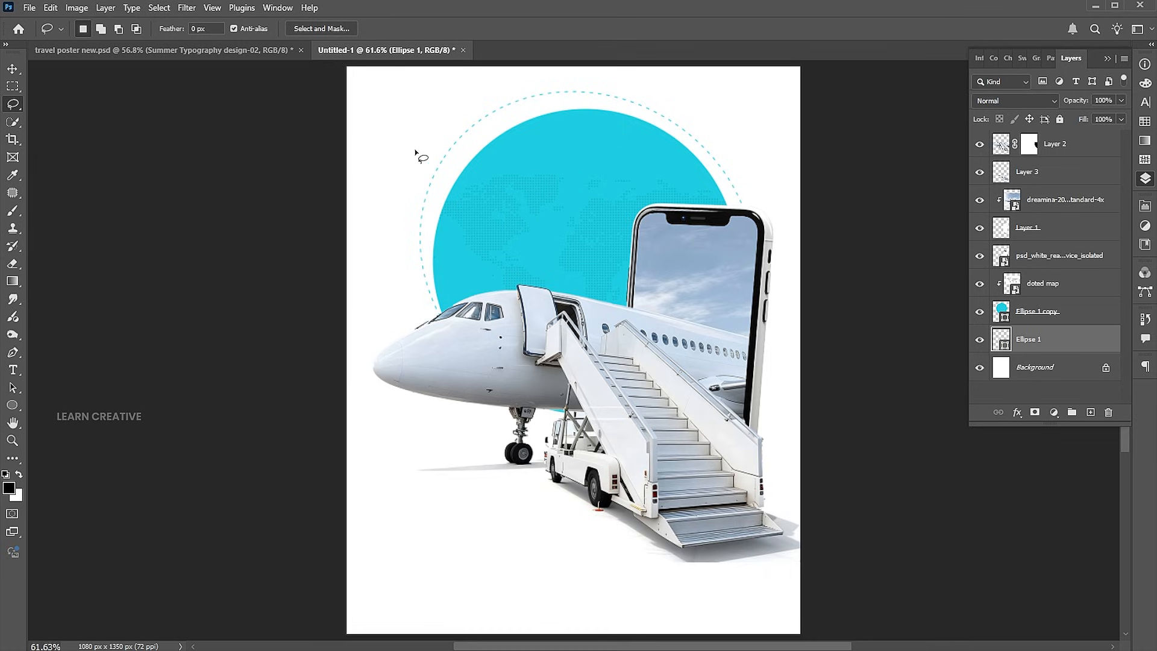
mouse_move(414, 149)
left_mouse_down()
mouse_move(624, 177)
mouse_move(634, 246)
mouse_move(597, 304)
mouse_move(444, 351)
mouse_move(398, 398)
mouse_move(463, 501)
mouse_move(568, 526)
mouse_move(755, 450)
mouse_move(784, 298)
mouse_move(777, 157)
mouse_move(709, 89)
mouse_move(627, 78)
mouse_move(481, 93)
mouse_move(418, 122)
mouse_move(413, 155)
left_mouse_up()
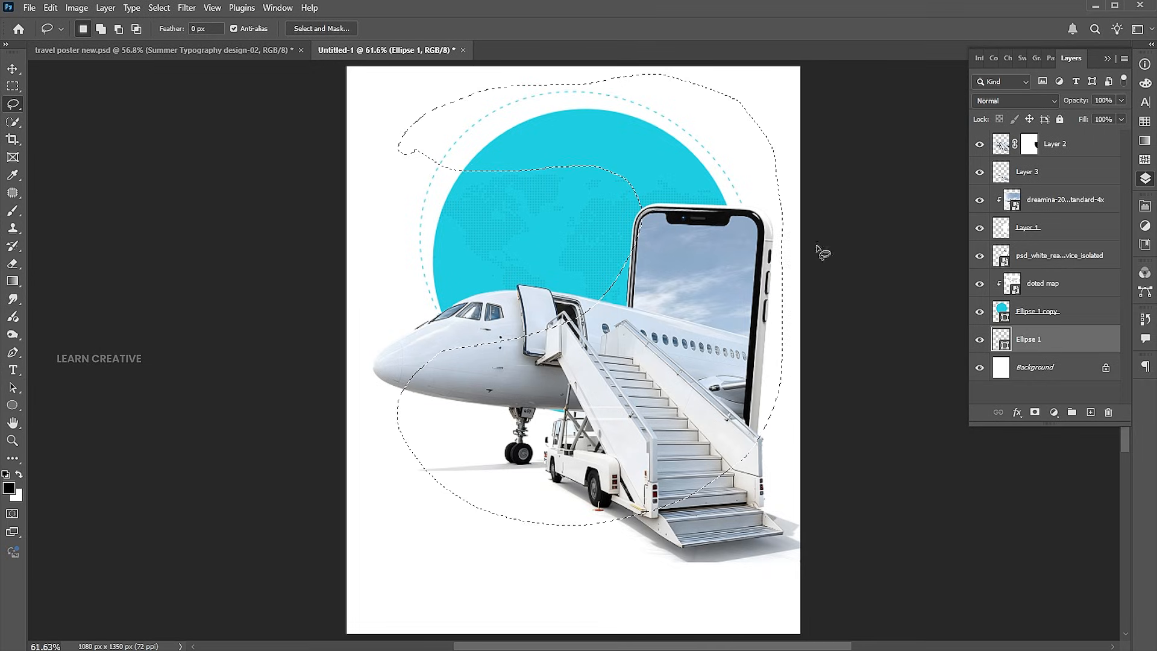
left_click(1034, 414)
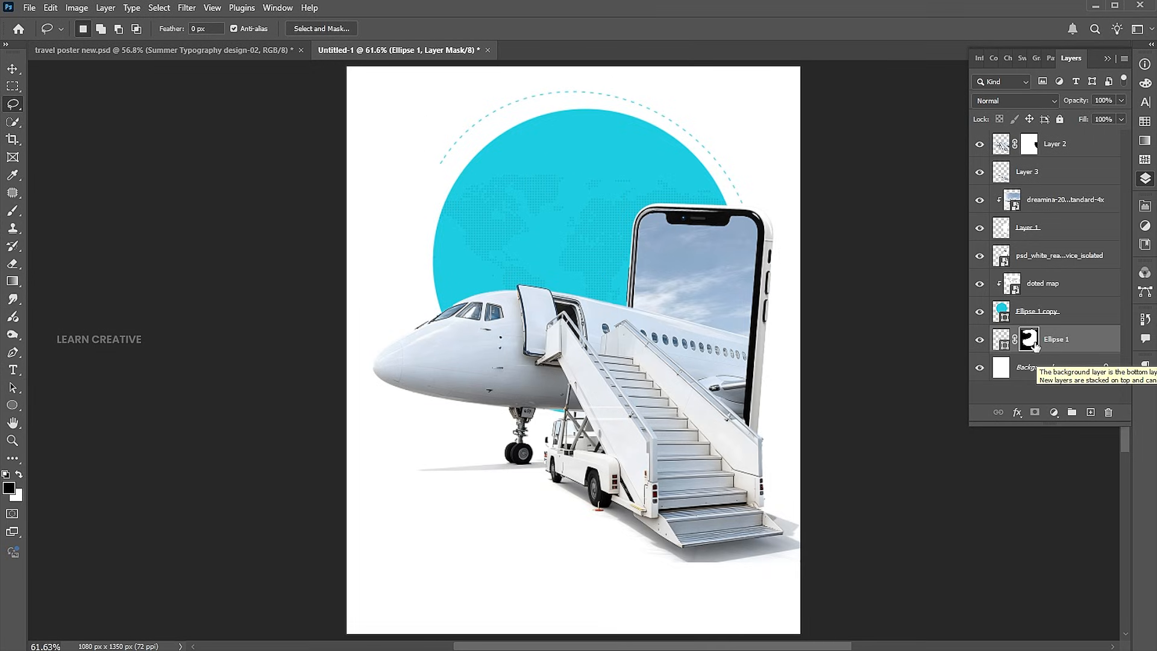
key("ctrl+i")
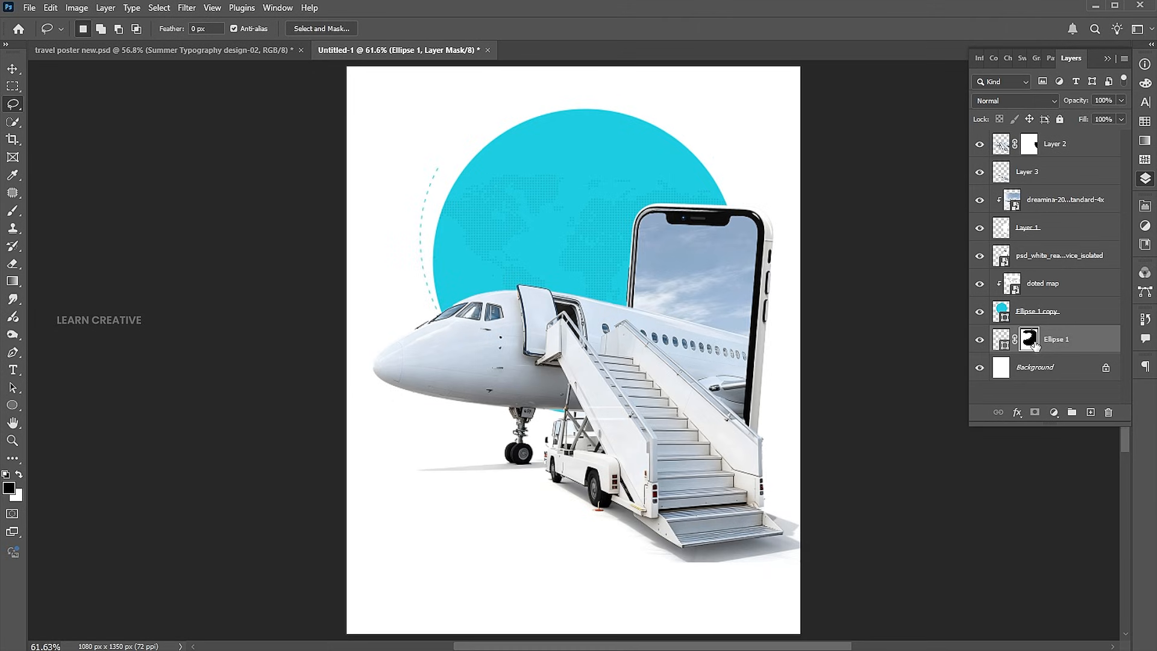
- Place the "Airplane" image embedded, scaled to about 49% and rotated about 87°, at the upper end of the dashed arc
key("v")
left_click(29, 7)
left_click(71, 264)
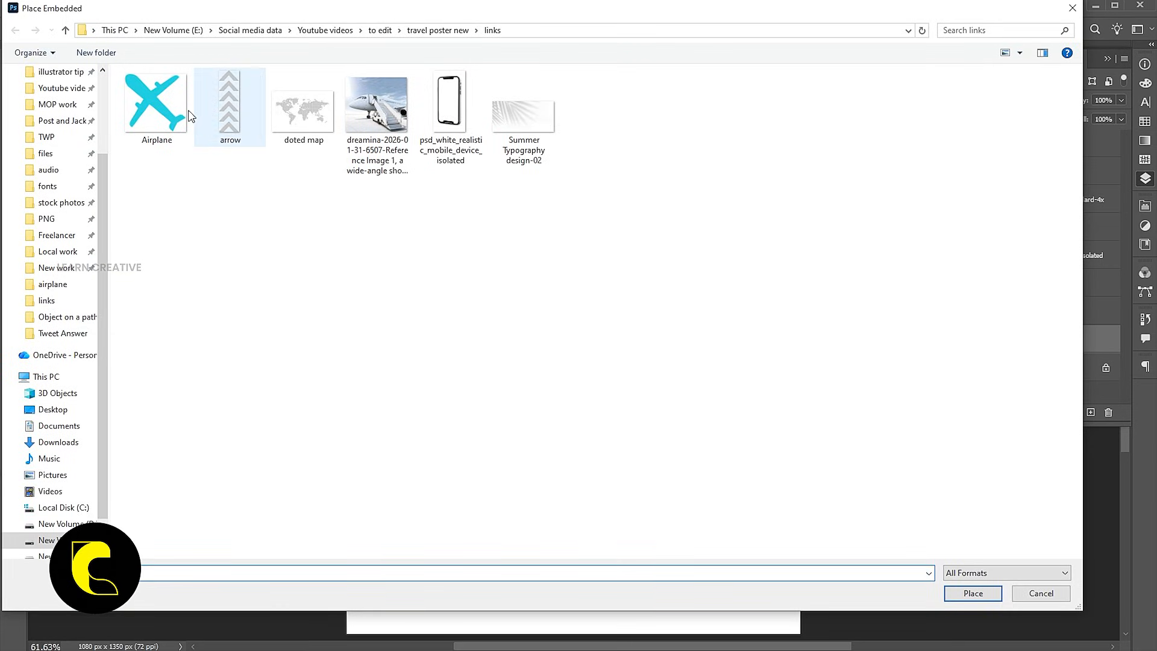
left_click(189, 114)
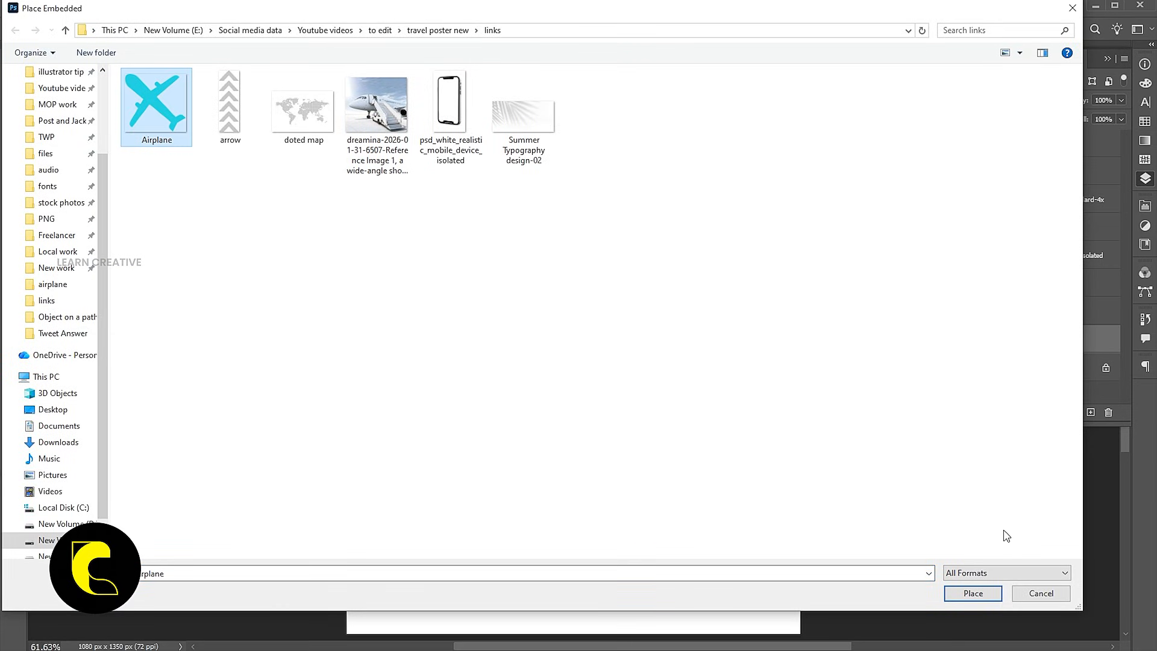
left_click(971, 593)
left_click_drag(595, 355, 465, 144)
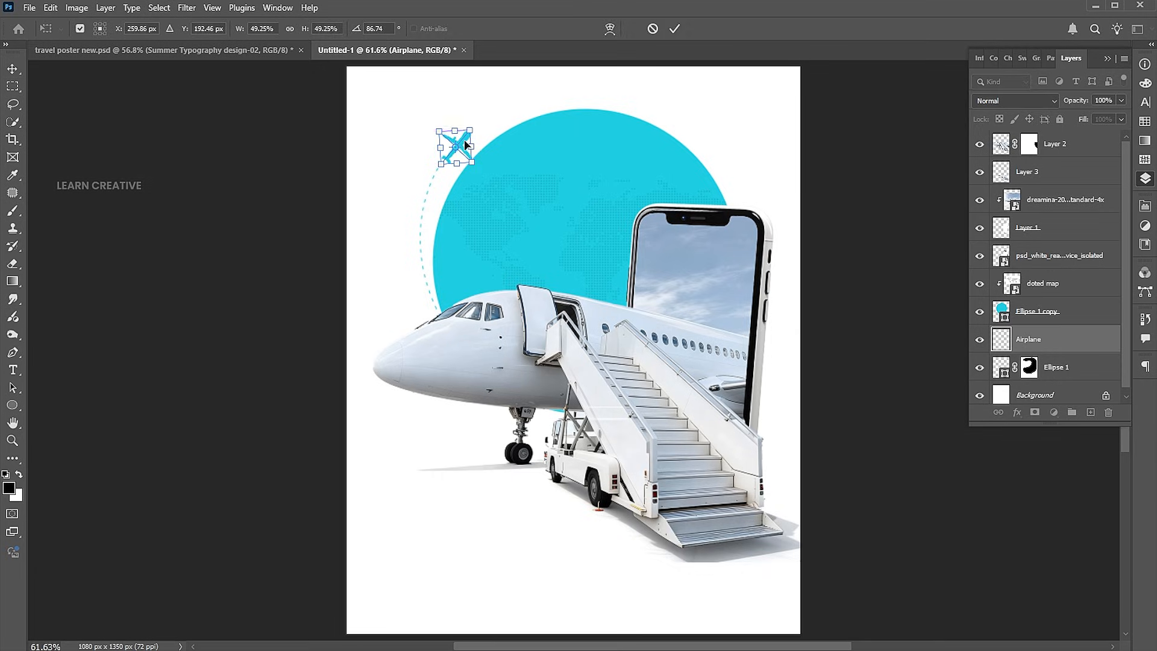
key("Return")
- Nudge the small airplane icon down and left to align it with the end of the dashed arc
key("Down")
key("Down")
key("Down")
key("Down")
key("Down")
key("Down")
key("Down")
key("Left")
key("Left")
key("Left")
key("Down")
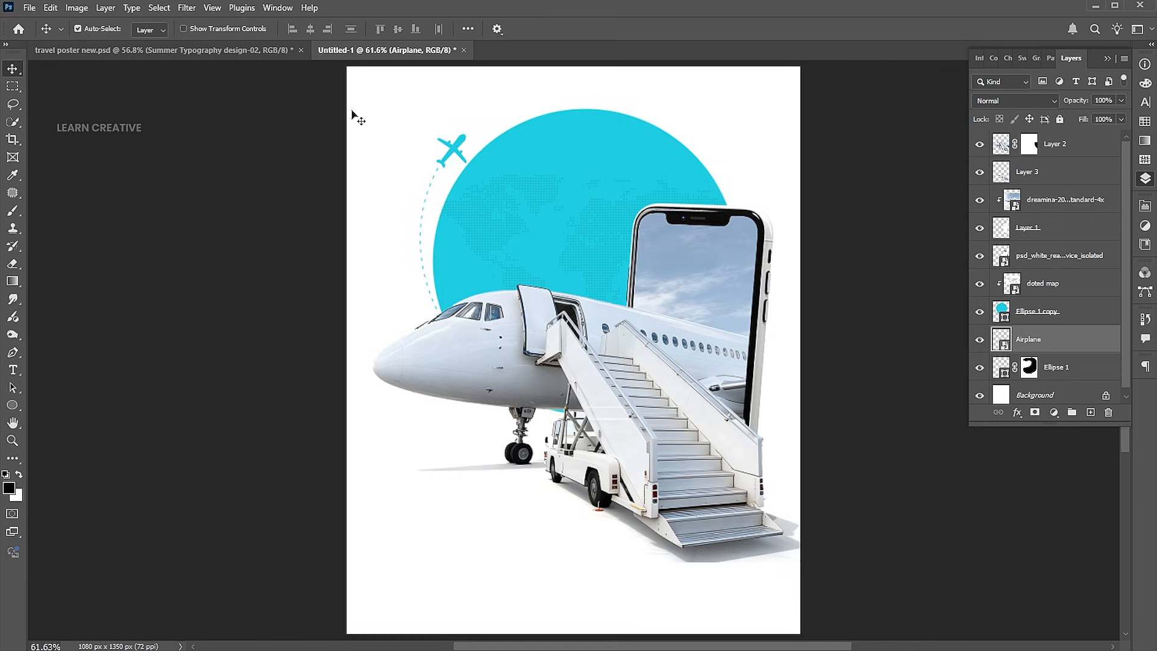
- Place the "Summer Typography design-02" image embedded, flip it horizontally, and position the palm shadow in the poster's top-right corner
left_click(29, 7)
left_click(77, 266)
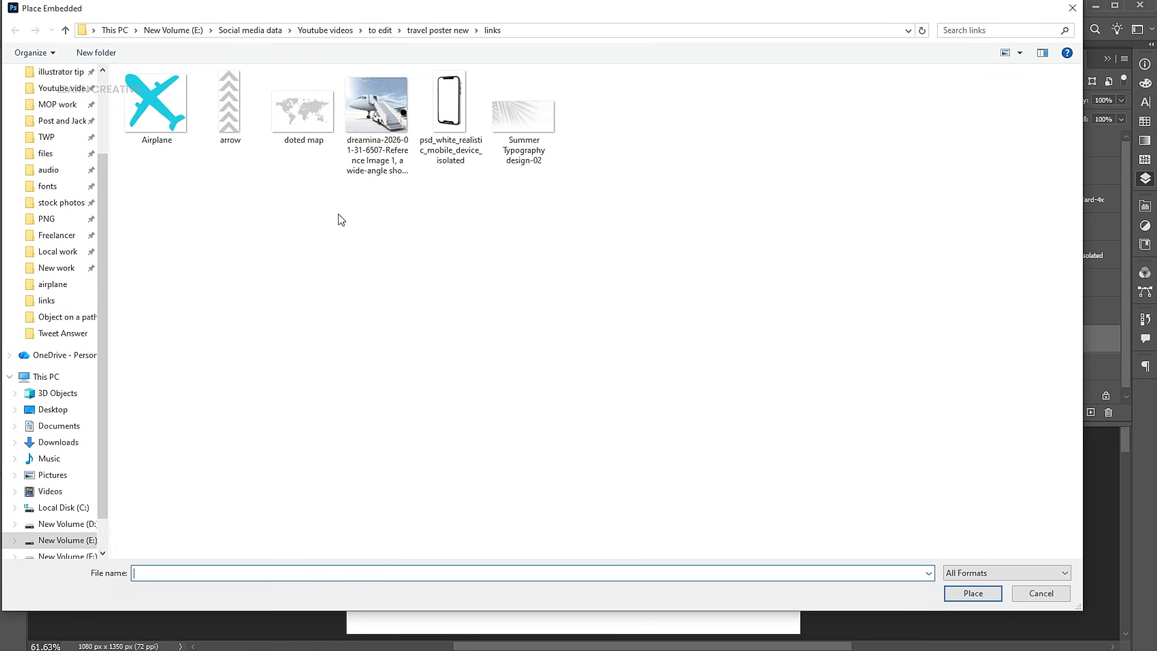
left_click(527, 128)
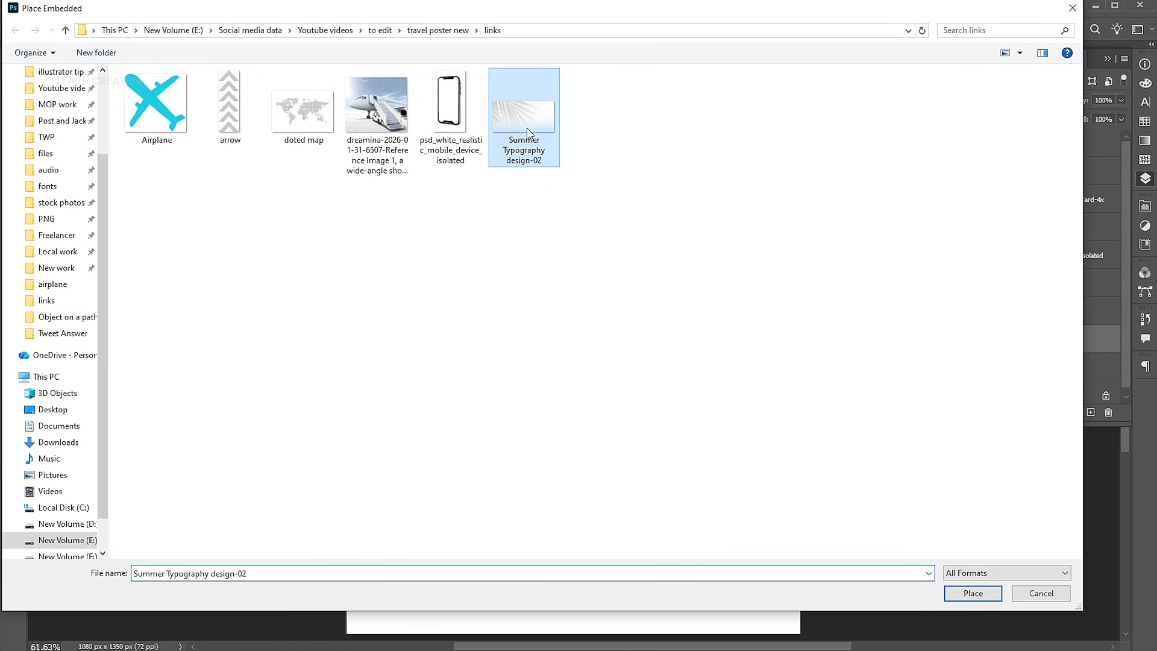
left_click(989, 595)
left_click_drag(425, 281, 422, 160)
right_click(416, 154)
left_click(446, 408)
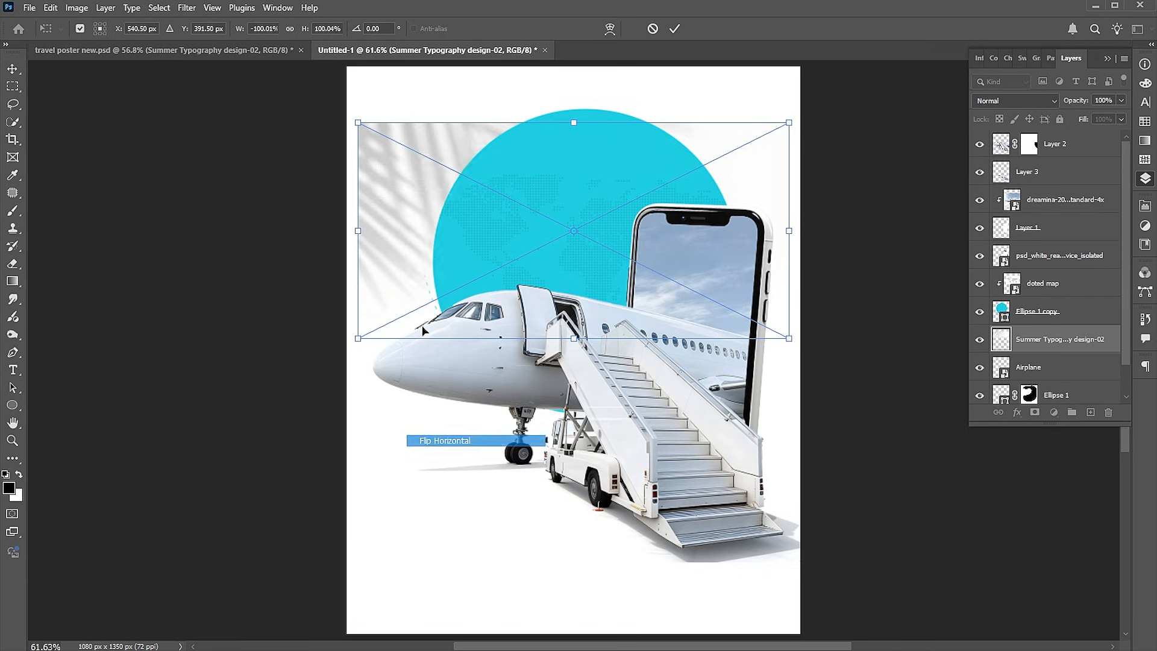
left_click_drag(703, 194, 714, 139)
left_click_drag(365, 282, 590, 223)
key("Return")
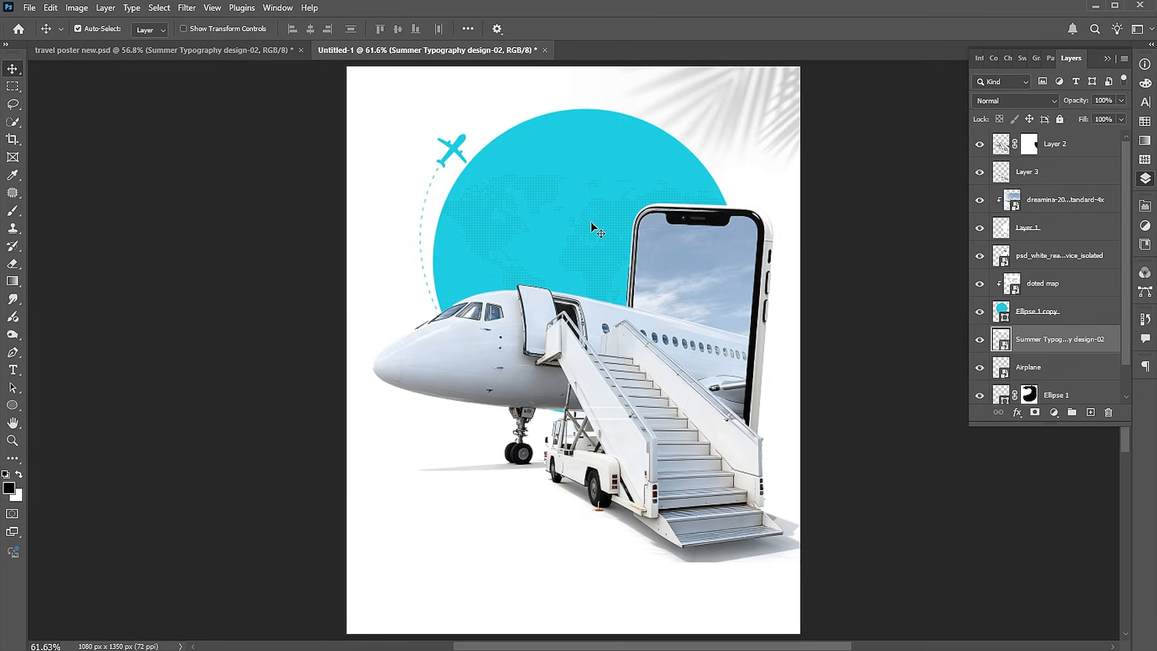
- Place the "arrow" image embedded in the poster's top-left corner, scaled to about 122%, and set its opacity to 50%
left_click(27, 8)
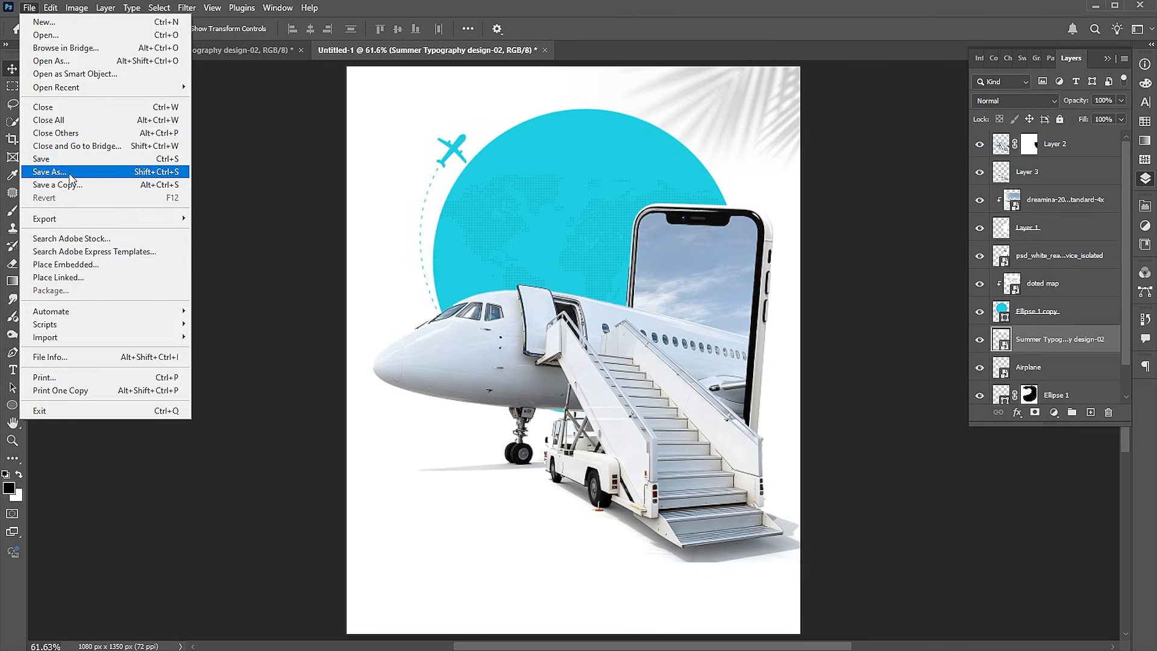
left_click(66, 265)
left_click(240, 124)
left_click(971, 594)
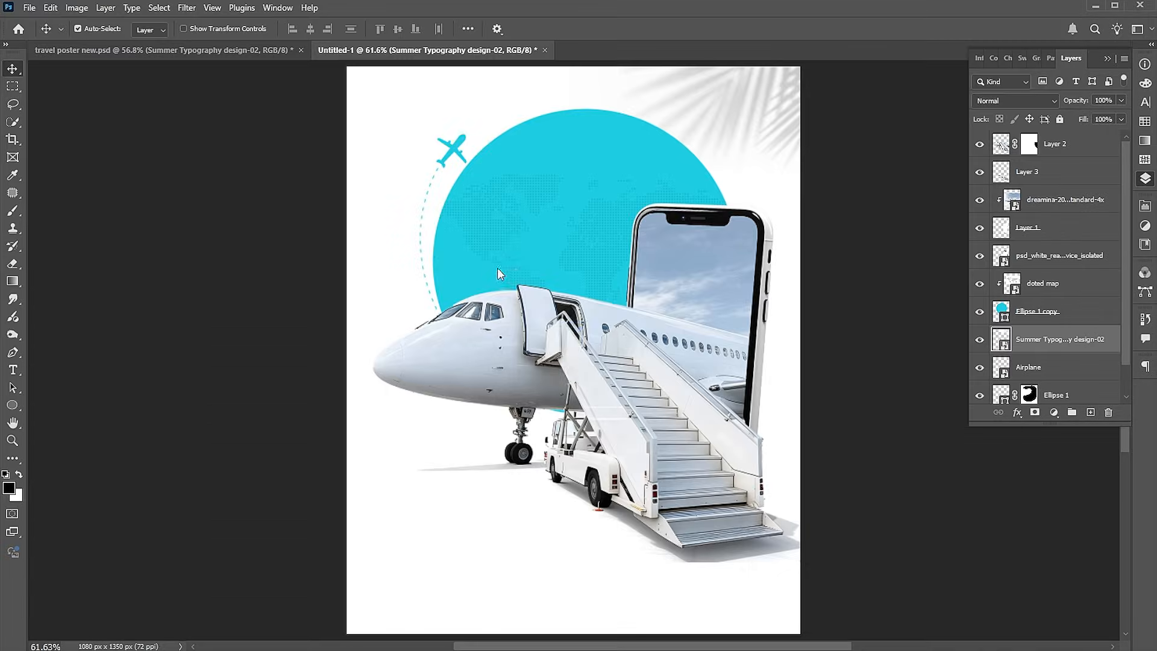
left_click_drag(577, 346, 376, 144)
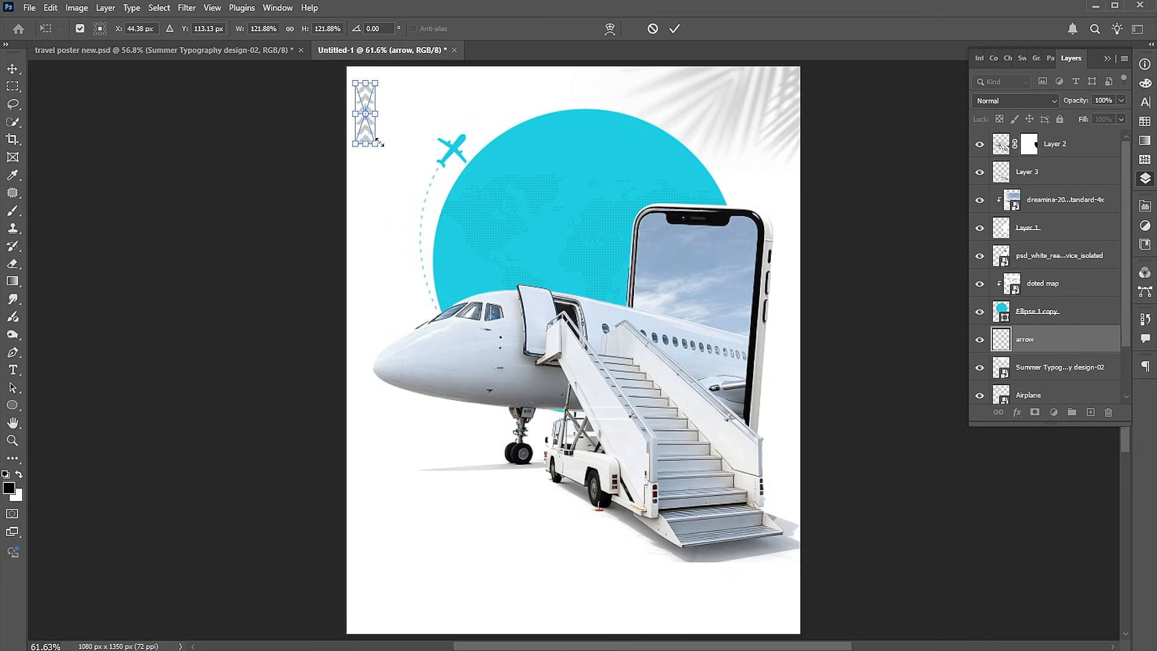
key("Return")
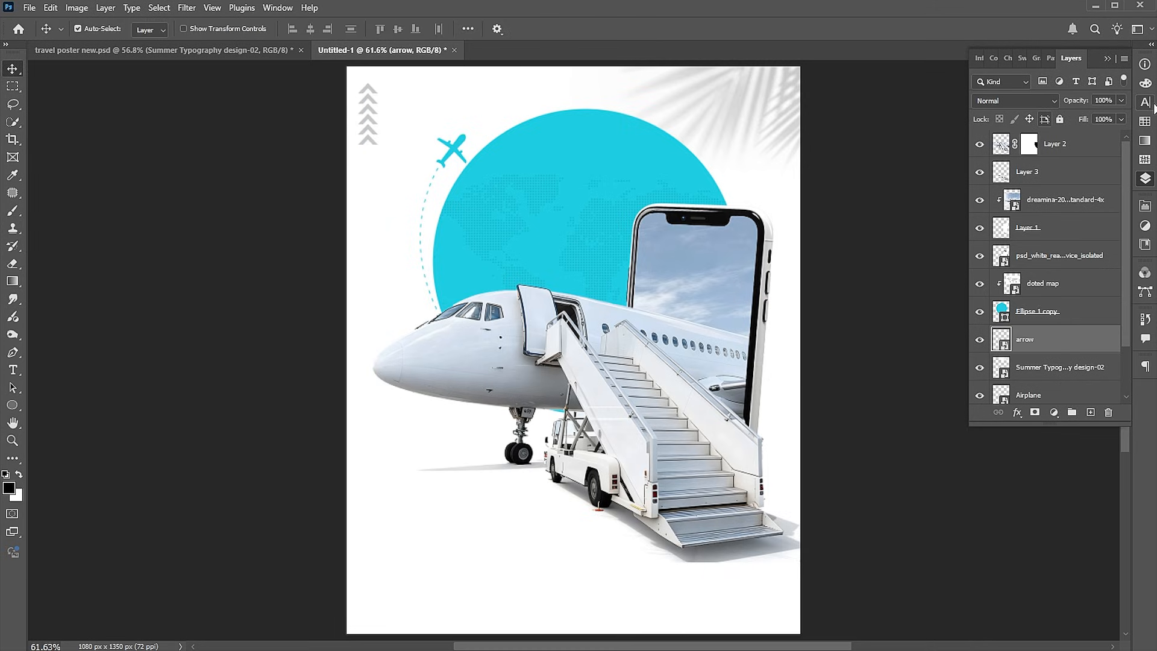
type("50")
key("Return")
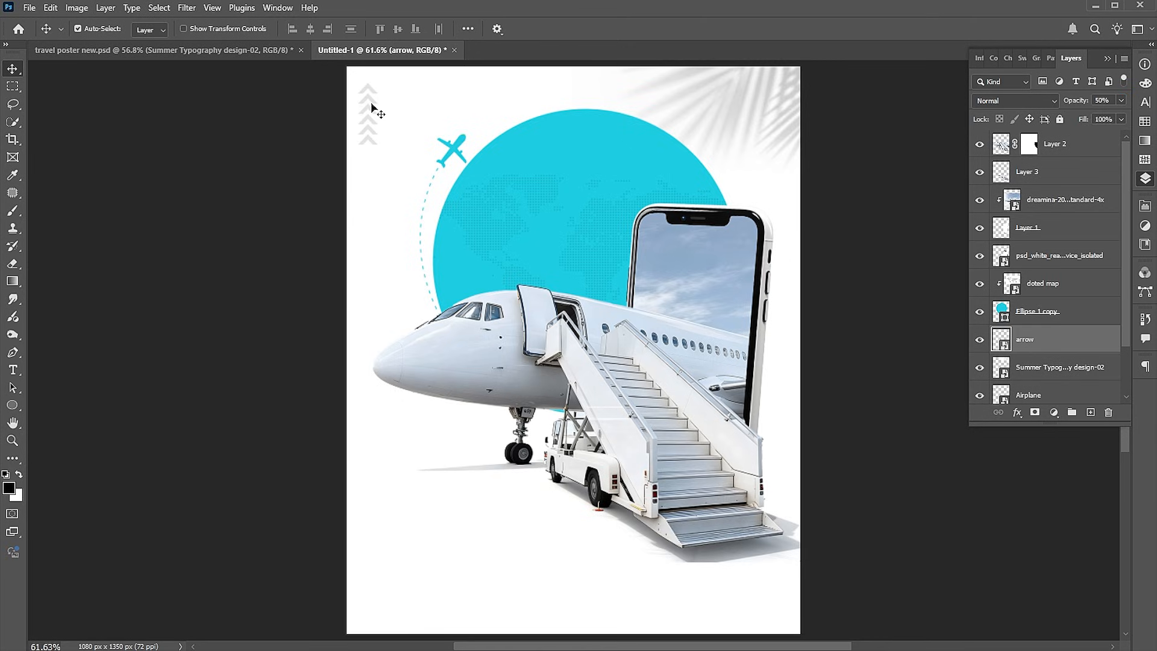
- Duplicate the arrows to the poster's right edge above the phone and turn the copy to point downward
left_click_drag(372, 106, 726, 283)
key("ctrl+t")
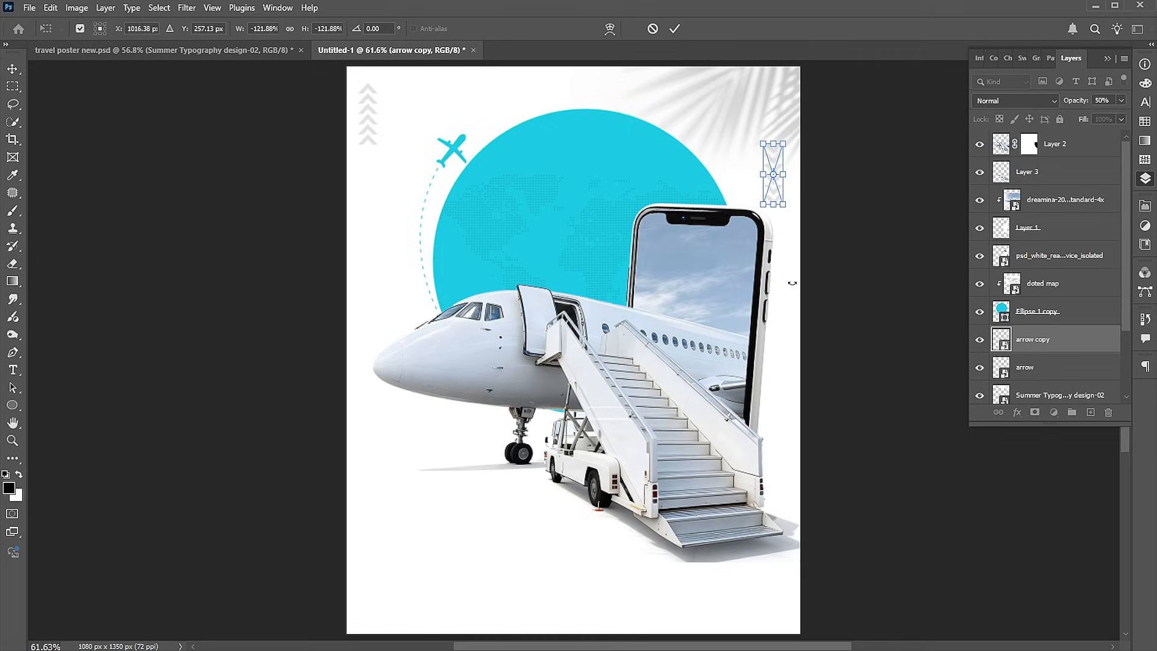
key("Return")
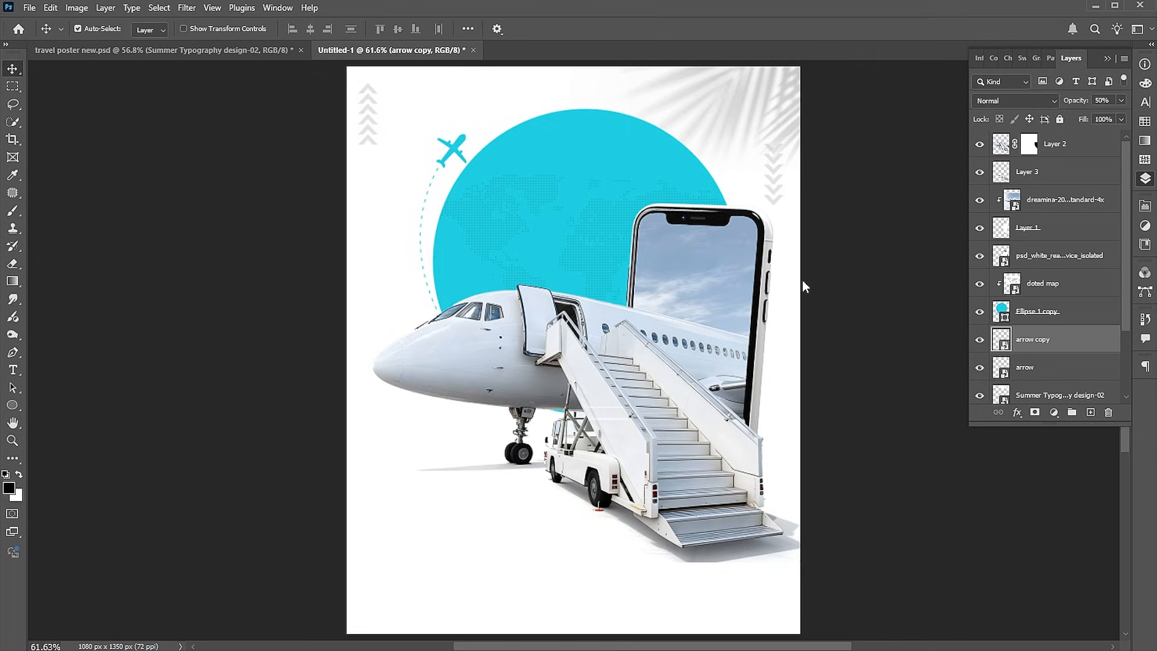
- Fine-tune the palm-leaf shadow's placement in the poster's top-right corner with Free Transform
left_click(769, 117)
key("ctrl+t")
left_click_drag(570, 180, 619, 169)
key("Return")
- Add the headline text "Let's" in white 81 pt Blacksword on the cyan circle, layered above the dotted map
left_click(621, 175)
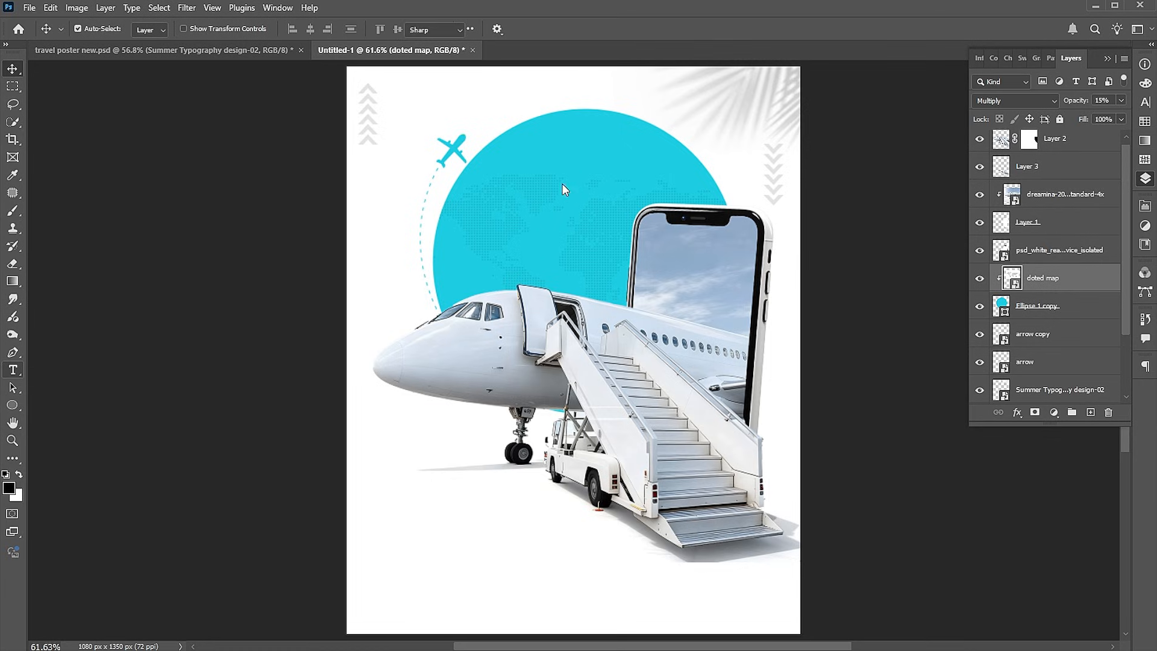
left_click(13, 369)
left_click(67, 369)
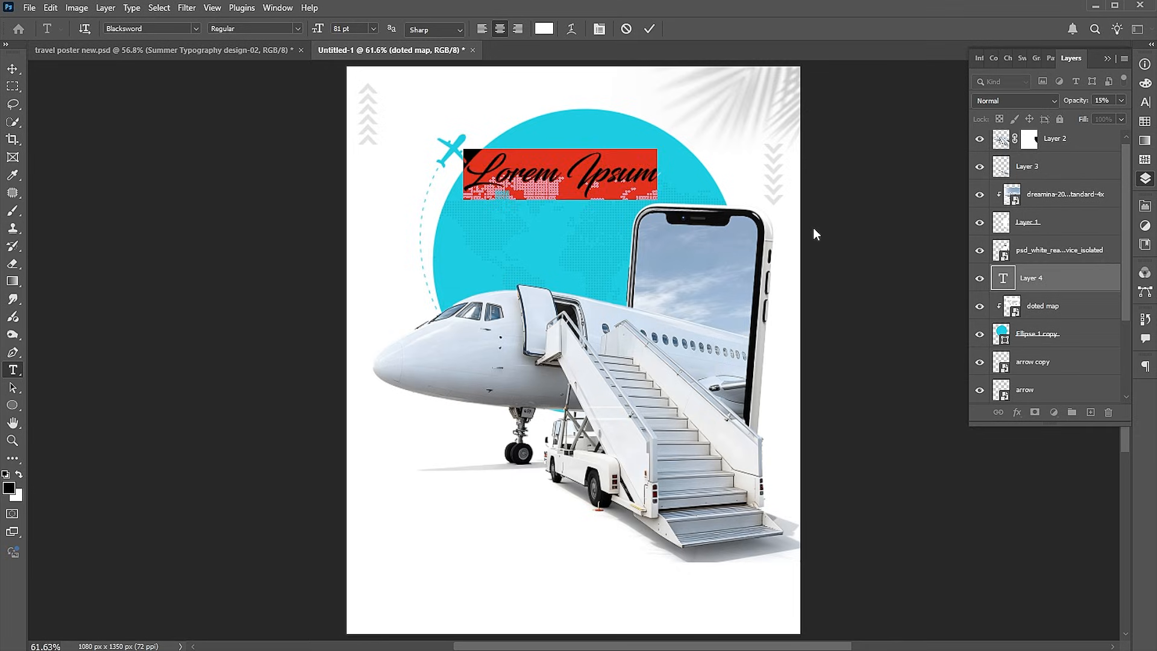
key("BackSpace")
type("Let")
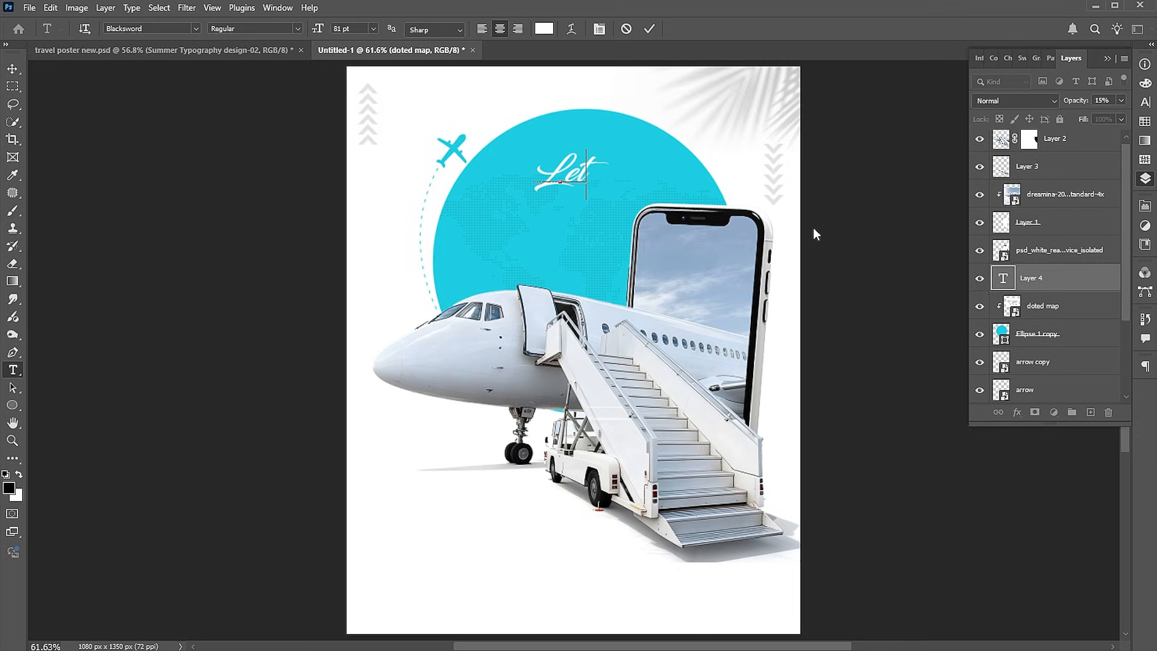
type("'s")
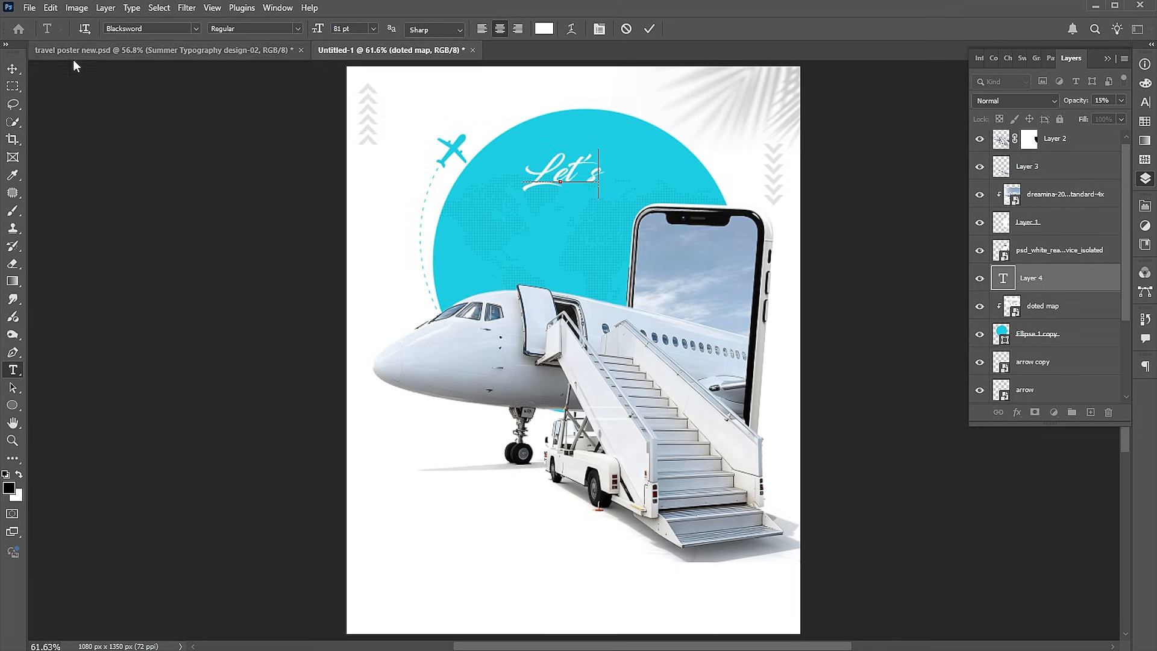
left_click(13, 68)
- Duplicate the "Let's" text directly below the original and change the copy's wording to "TRAVEL"
left_click_drag(574, 170, 586, 205)
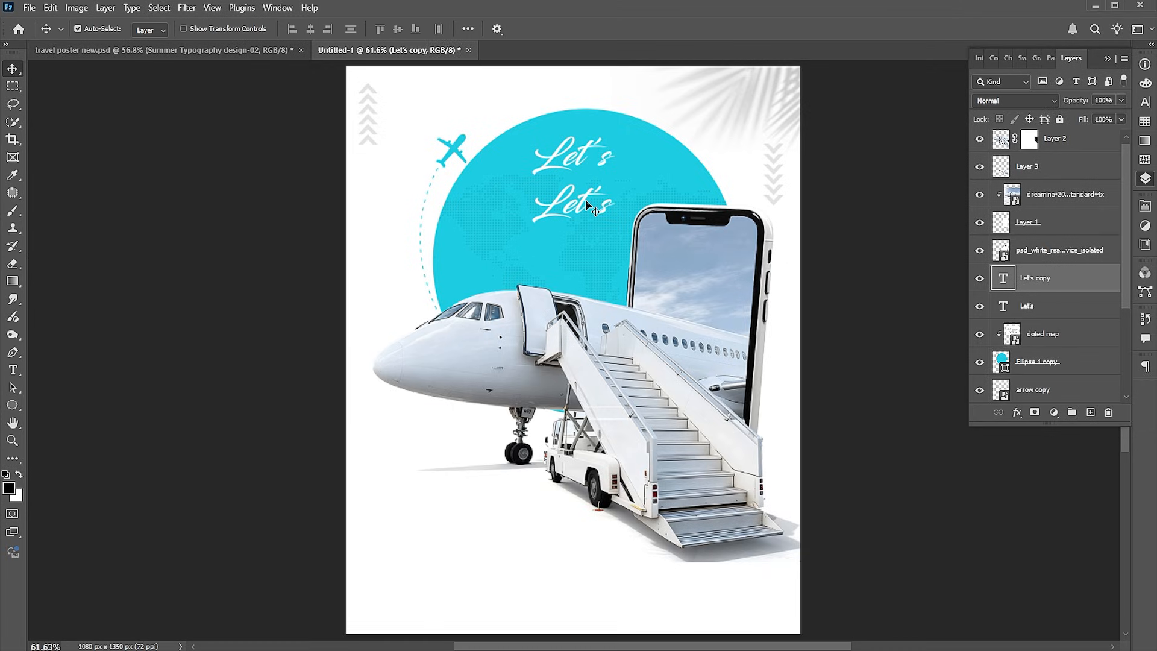
double_click(588, 205)
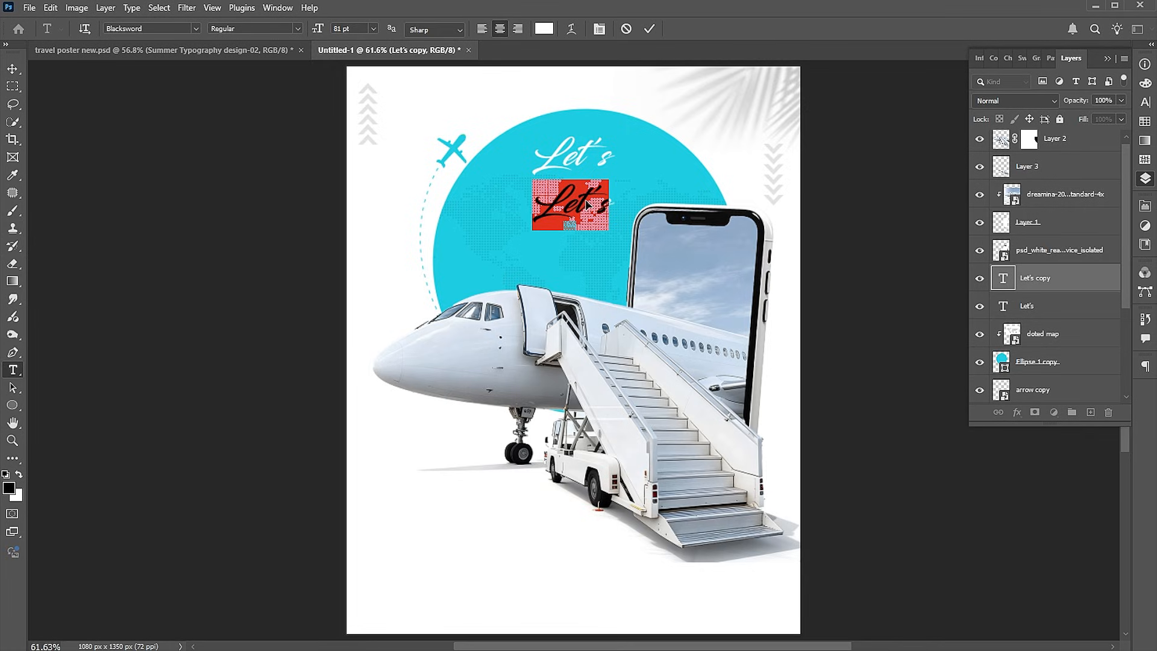
type("TRAVEL")
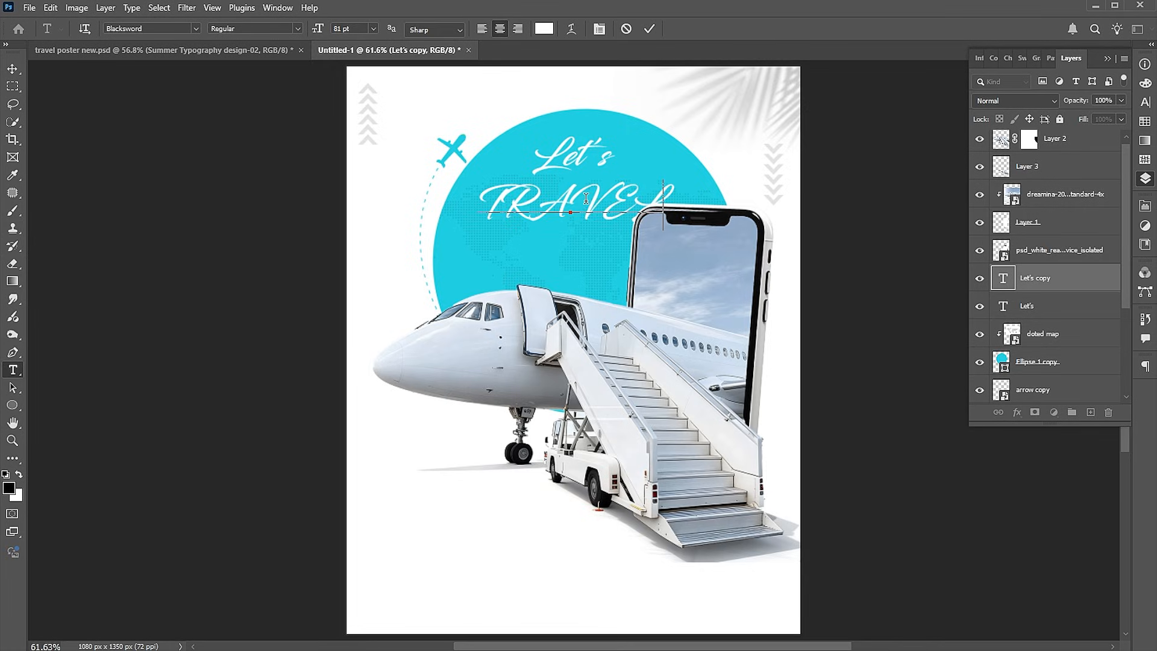
- Set the "TRAVEL" text in Montserrat Light with a tracking of 50
key("ctrl+a")
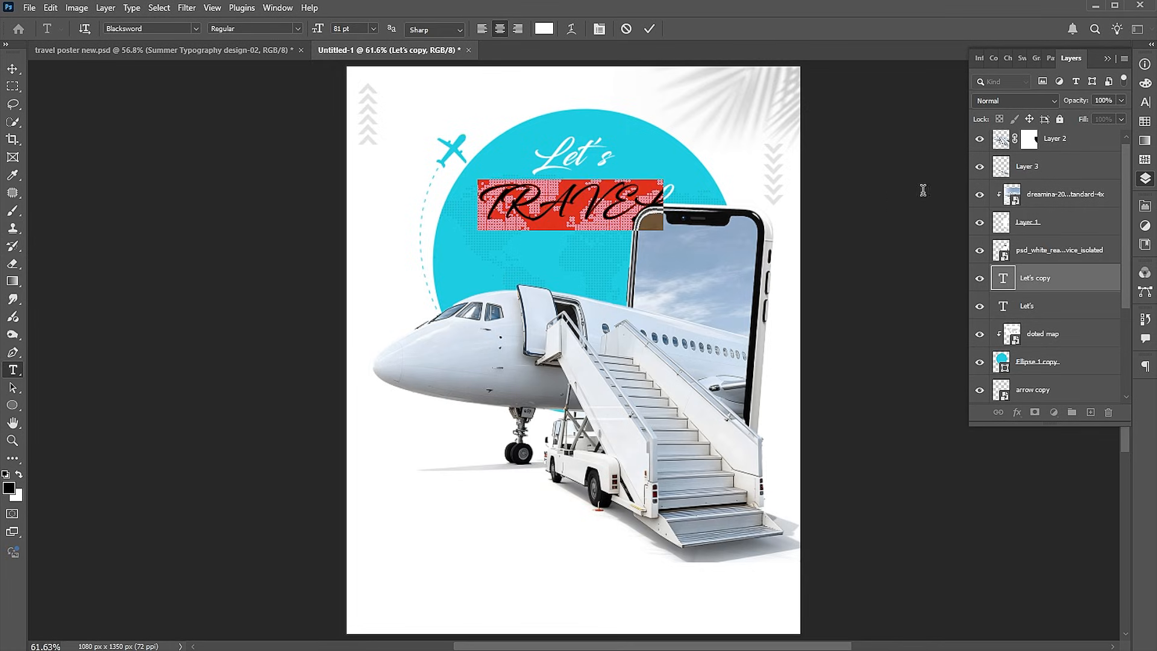
left_click(1145, 104)
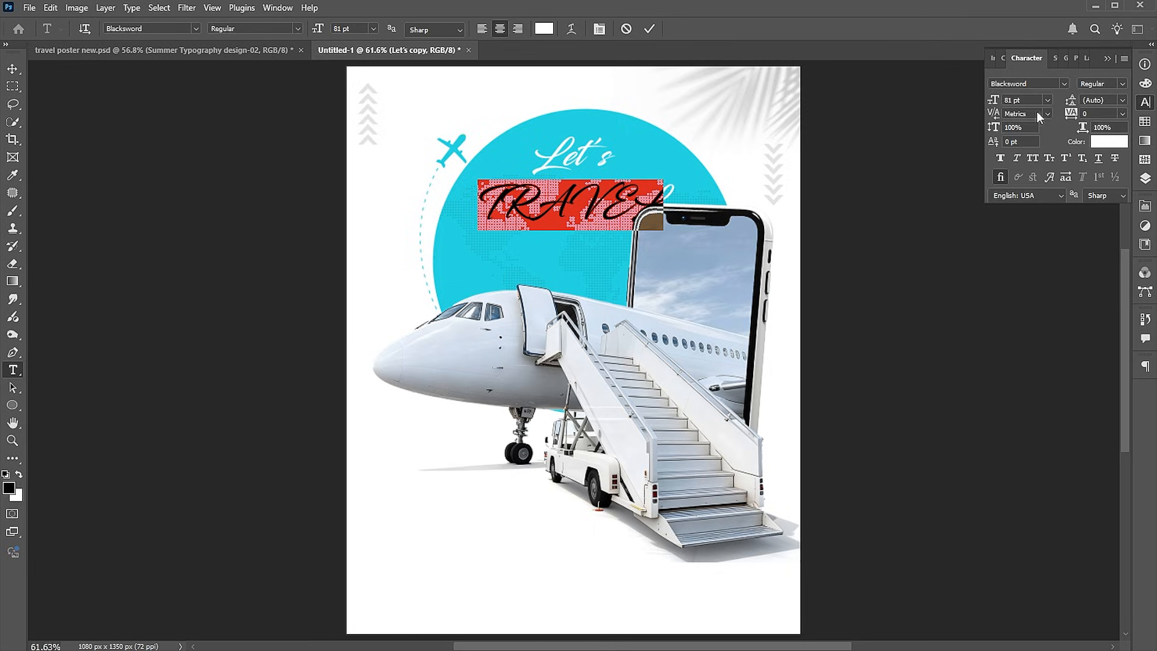
left_click(1031, 84)
type("MONTS")
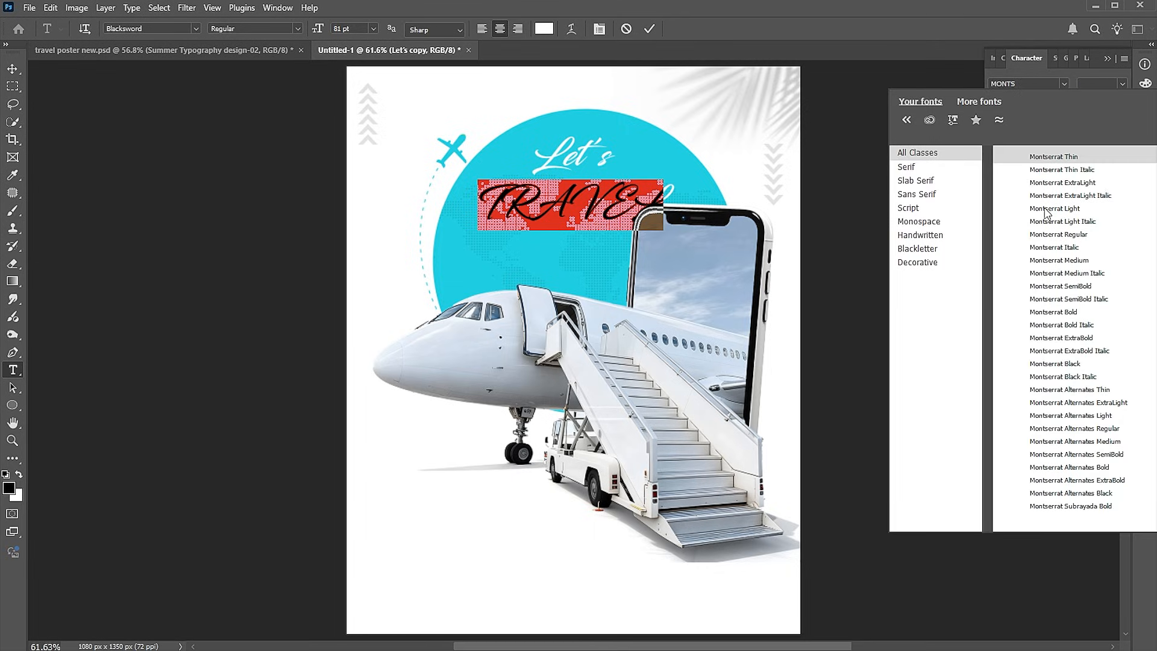
key("Return")
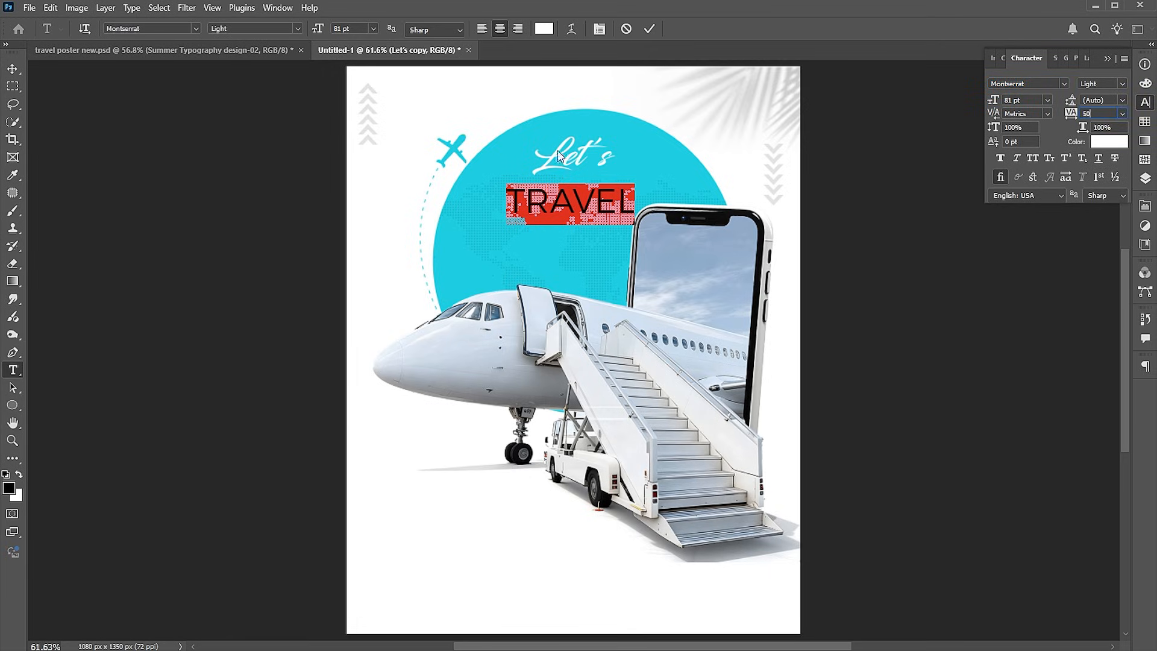
key("Return")
left_click(12, 69)
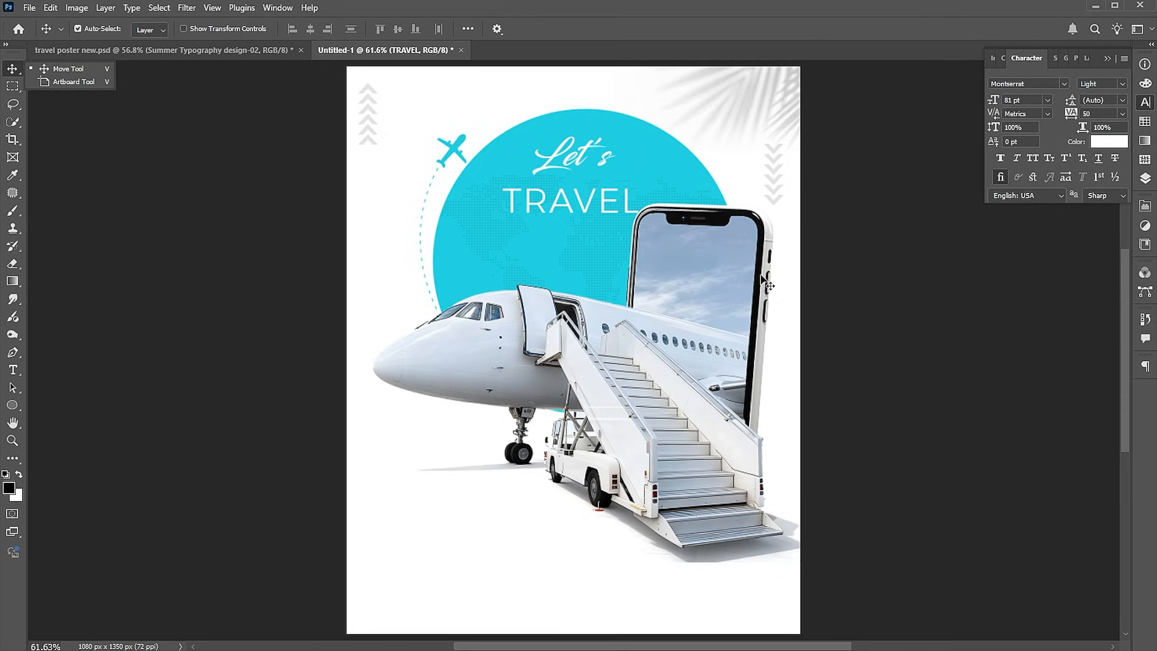
- Enlarge the "TRAVEL" text to about 126% around its centre with Free Transform
key("ctrl+t")
left_click_drag(640, 184, 663, 182)
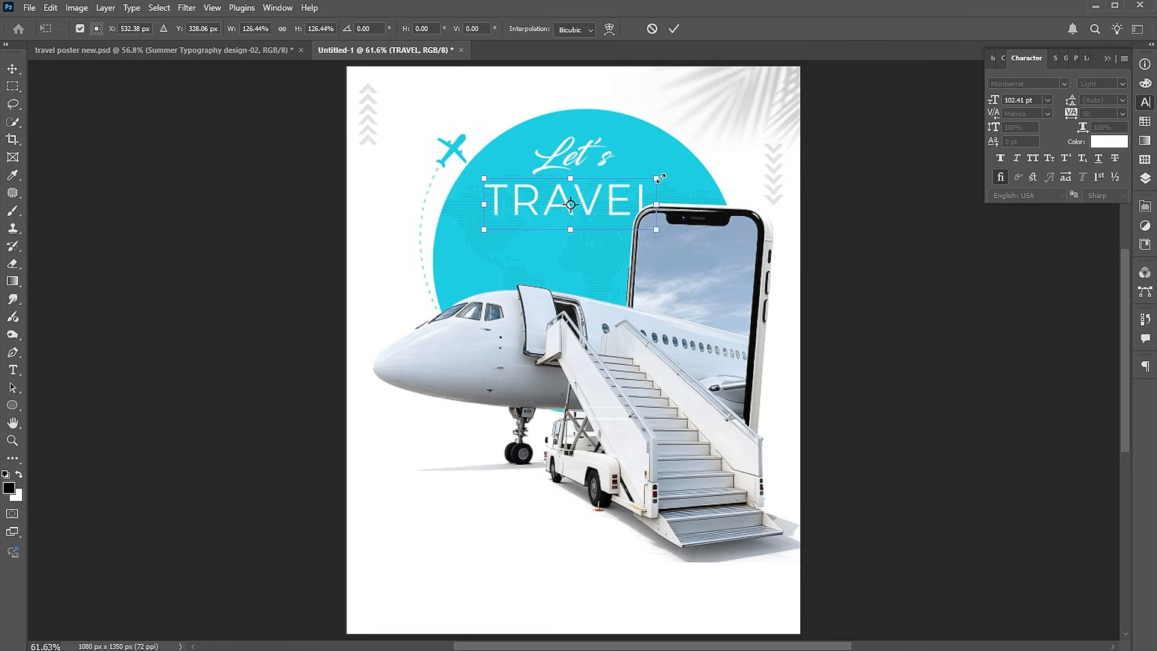
key("Return")
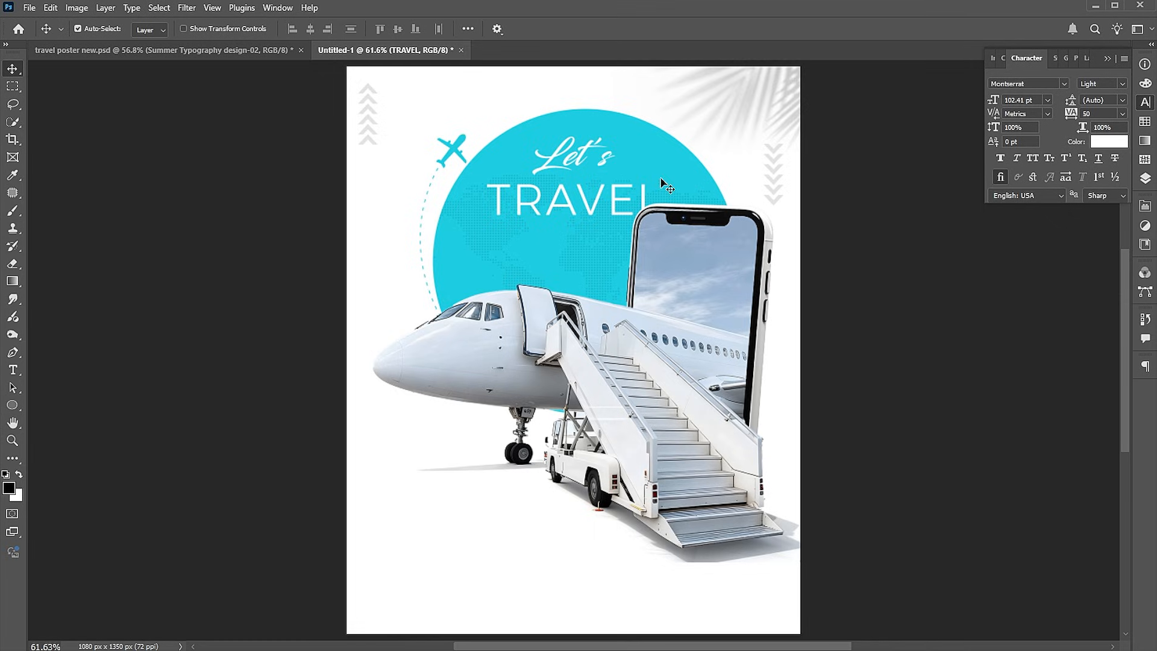
- Duplicate the "TRAVEL" text straight down below itself and replace the copy's wording with "THE WORLD"
left_click(578, 161)
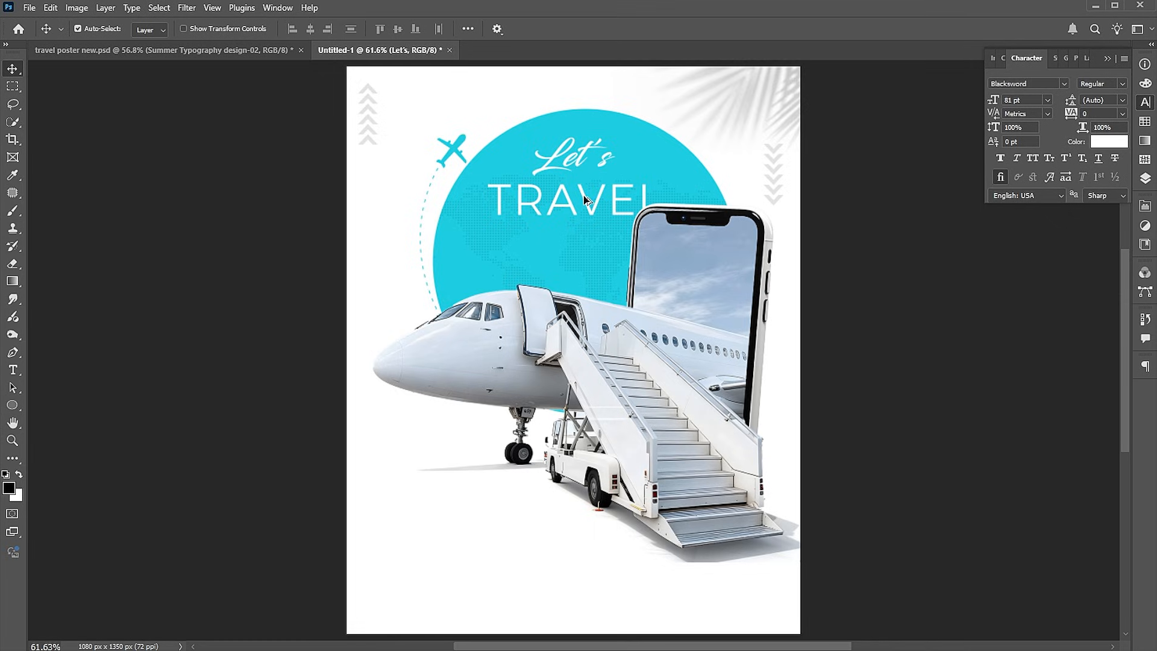
left_click_drag(581, 197, 581, 240)
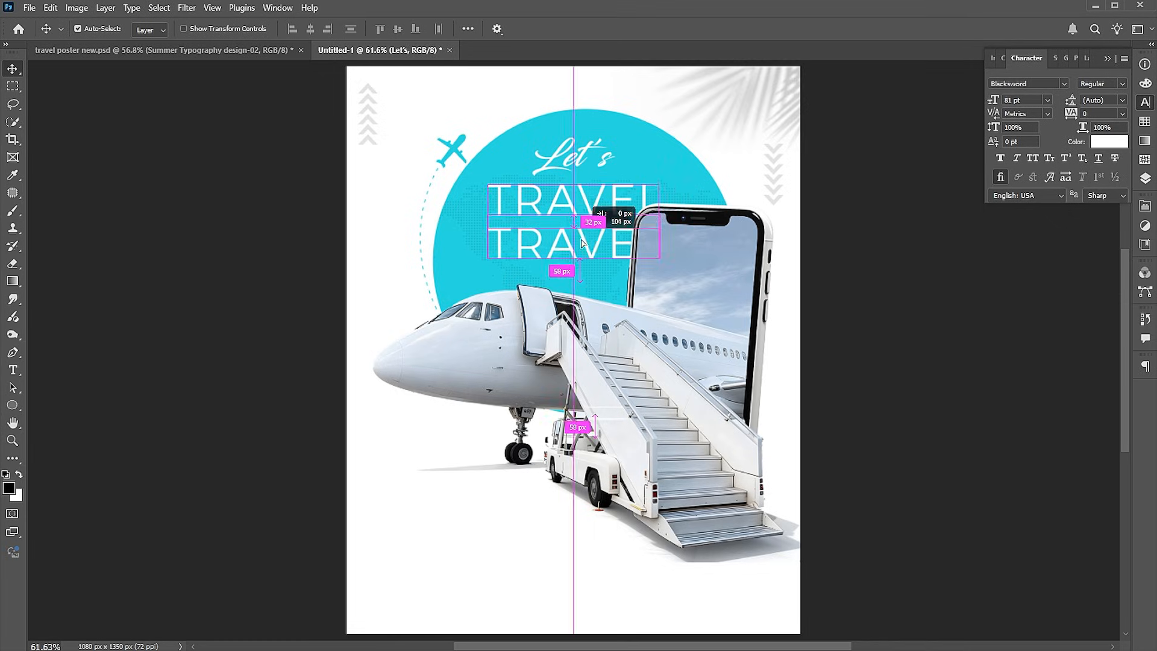
double_click(661, 271)
type("THE W")
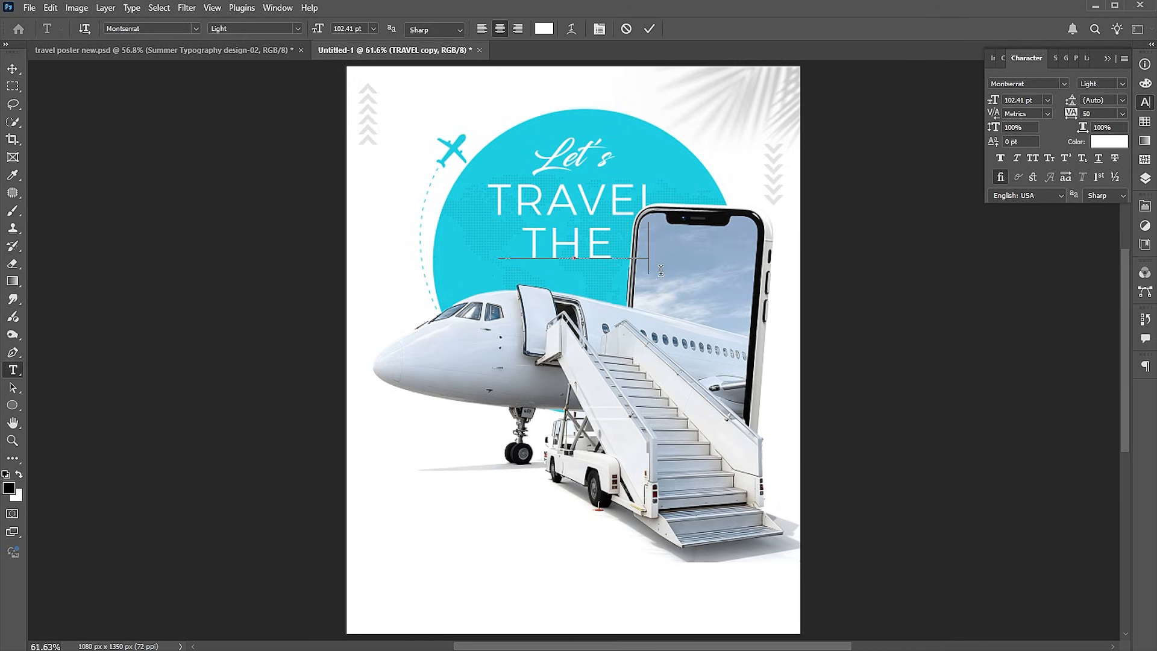
type("O")
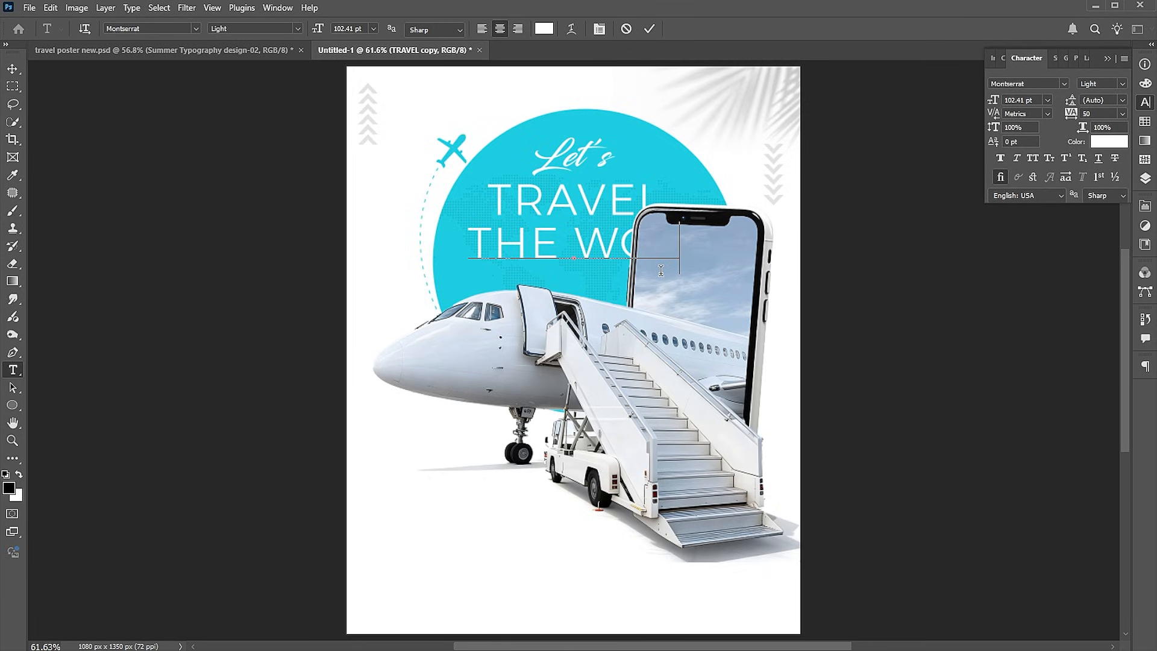
key("Left")
type("R")
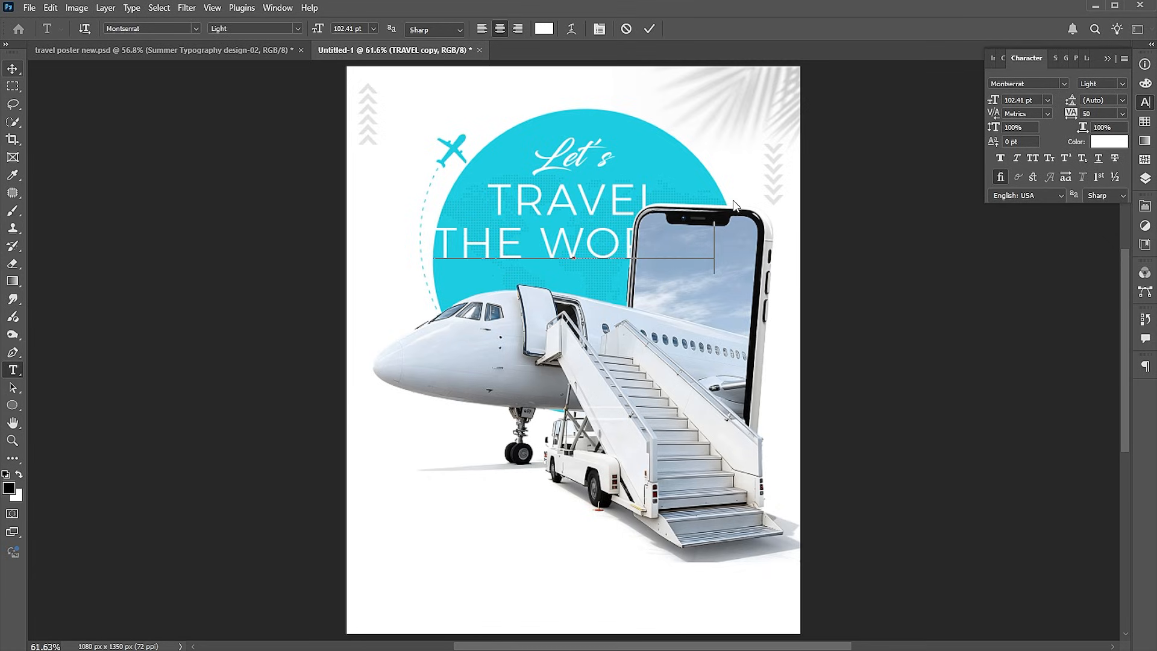
- Scale "THE WORLD" down to about 30% and move it up close beneath "TRAVEL"
left_click(13, 68)
key("ctrl+t")
left_click_drag(713, 221, 616, 240)
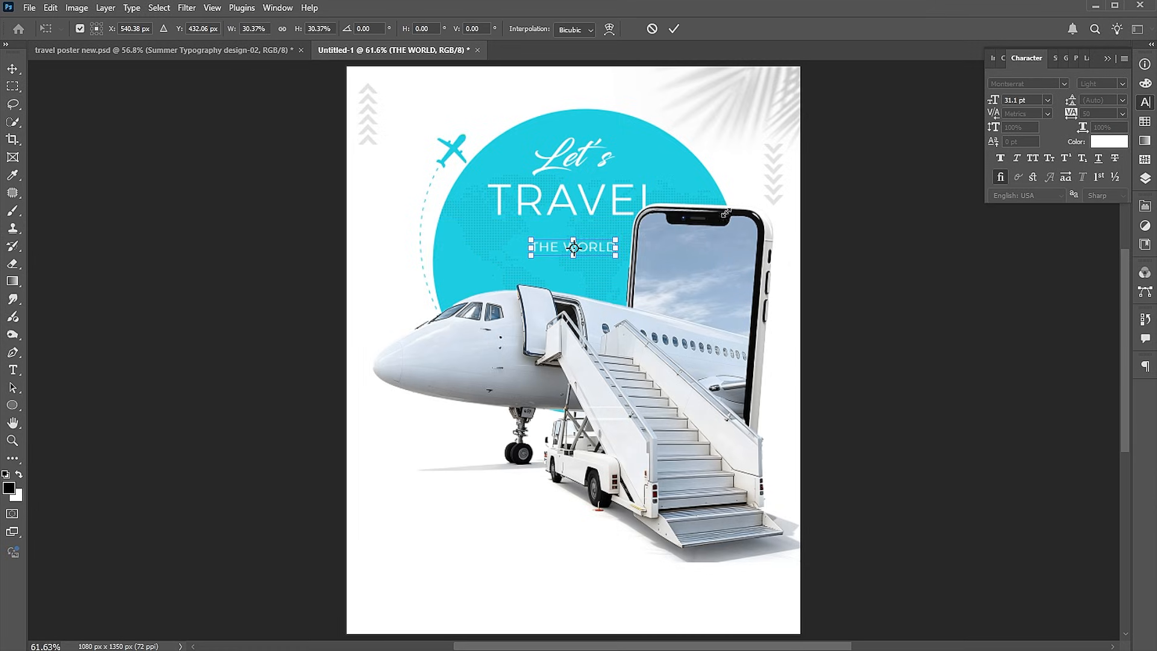
key("Return")
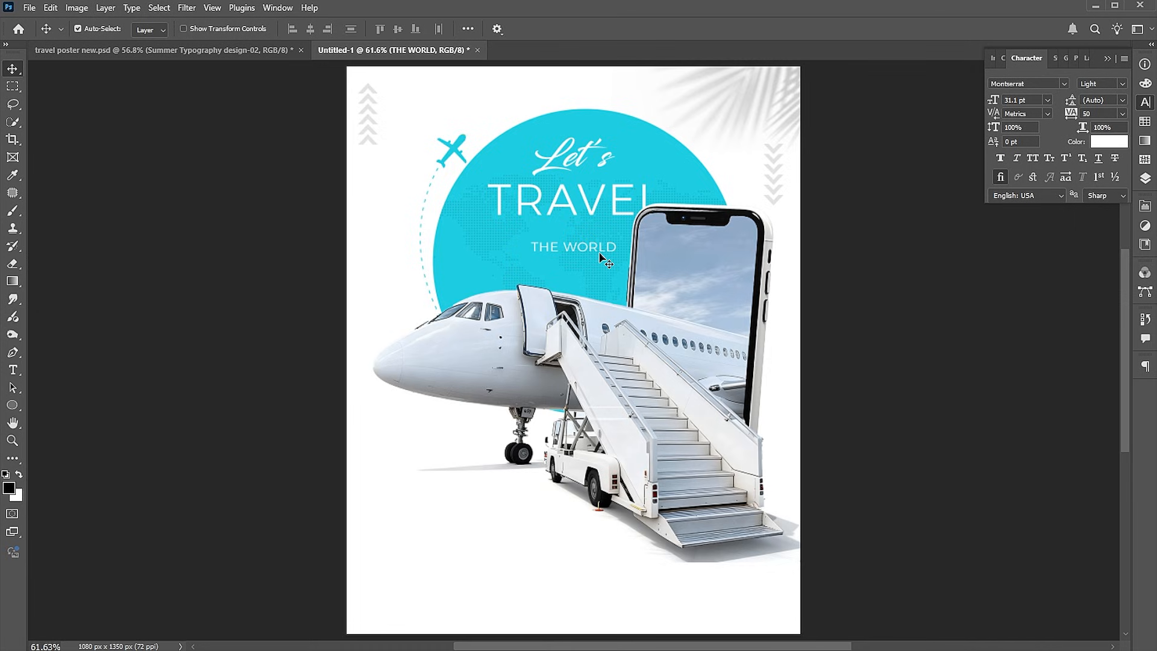
left_click_drag(597, 254, 597, 240)
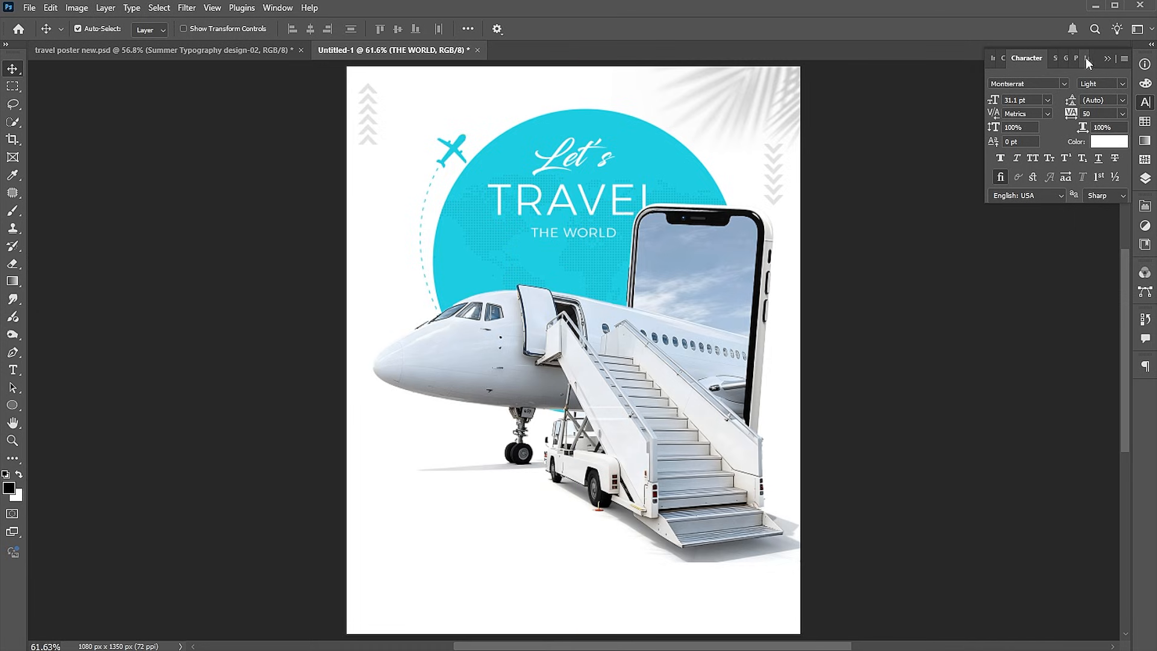
- Change the font style of "THE WORLD" to Regular and nudge the line slightly down
left_click(1121, 83)
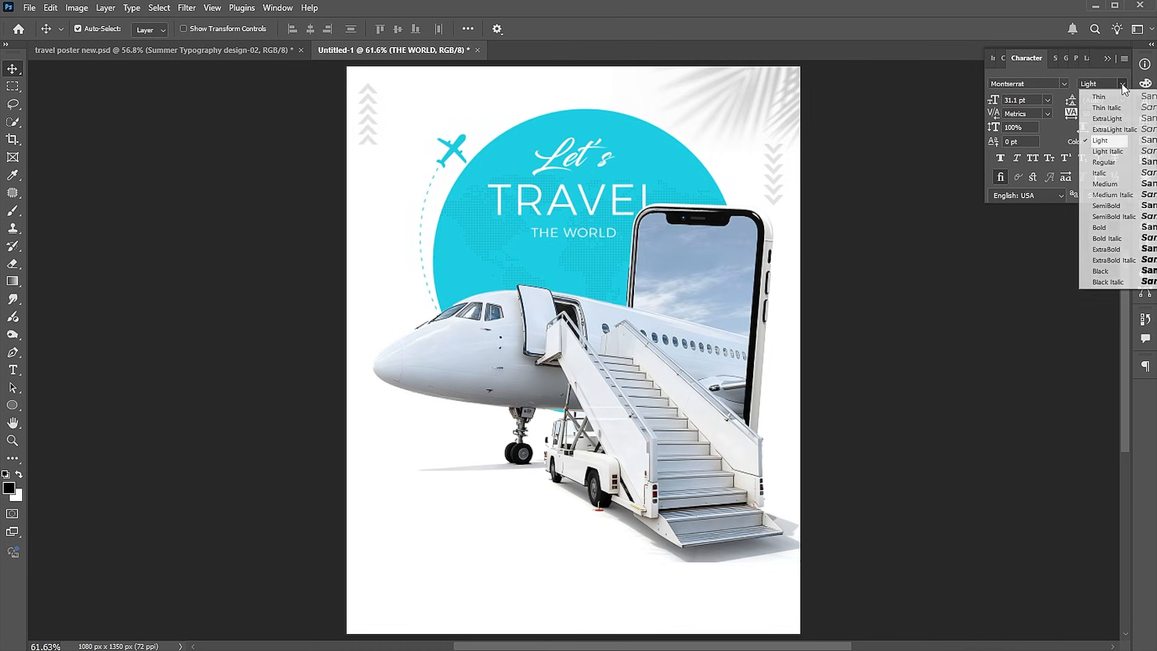
left_click(1103, 155)
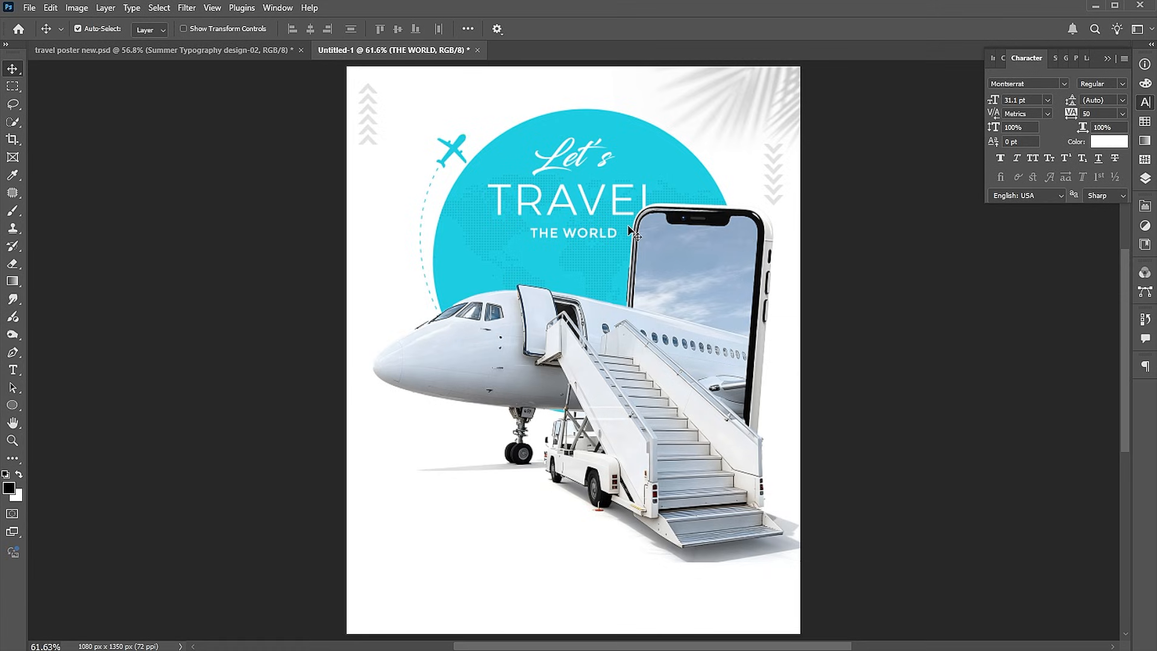
key("Down")
key("Down")
- Draw a paragraph text box below the airplane's nose and fill it with the "Travel opens minds, connects cultures…" paragraph from travel poster new.psd
key("t")
left_click_drag(401, 500, 573, 561)
key("BackSpace")
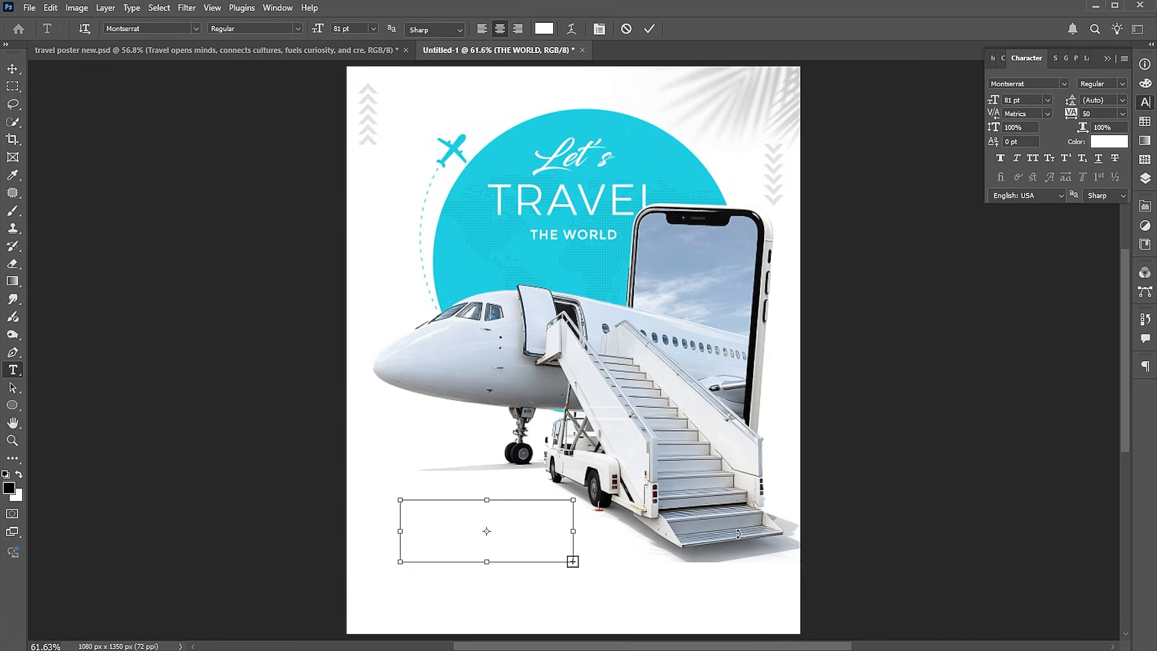
type("Travel opens minds, connects cultures, fuels curiosity, and creates stories. It teaches patience, sparks adventure, broadens perspective, and turns journeys into memories that inspire growth, gratitude, and lifelong wonder worldwide.")
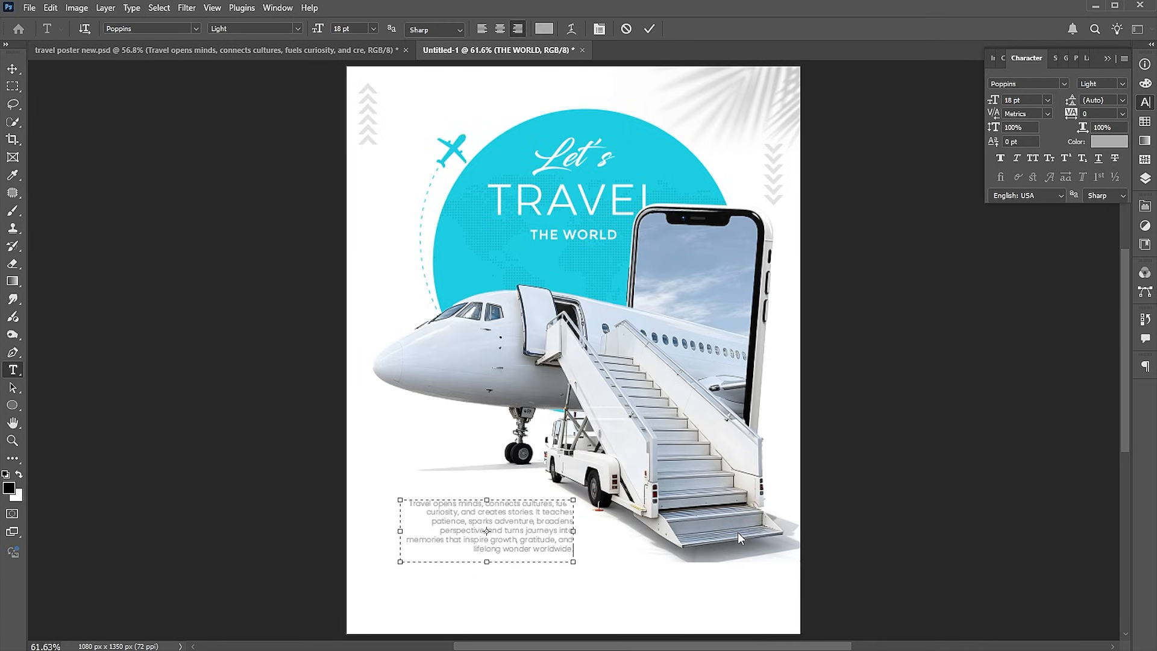
- Set the whole travel paragraph to 14 pt and move it slightly down in the white area below the airplane
key("ctrl+a")
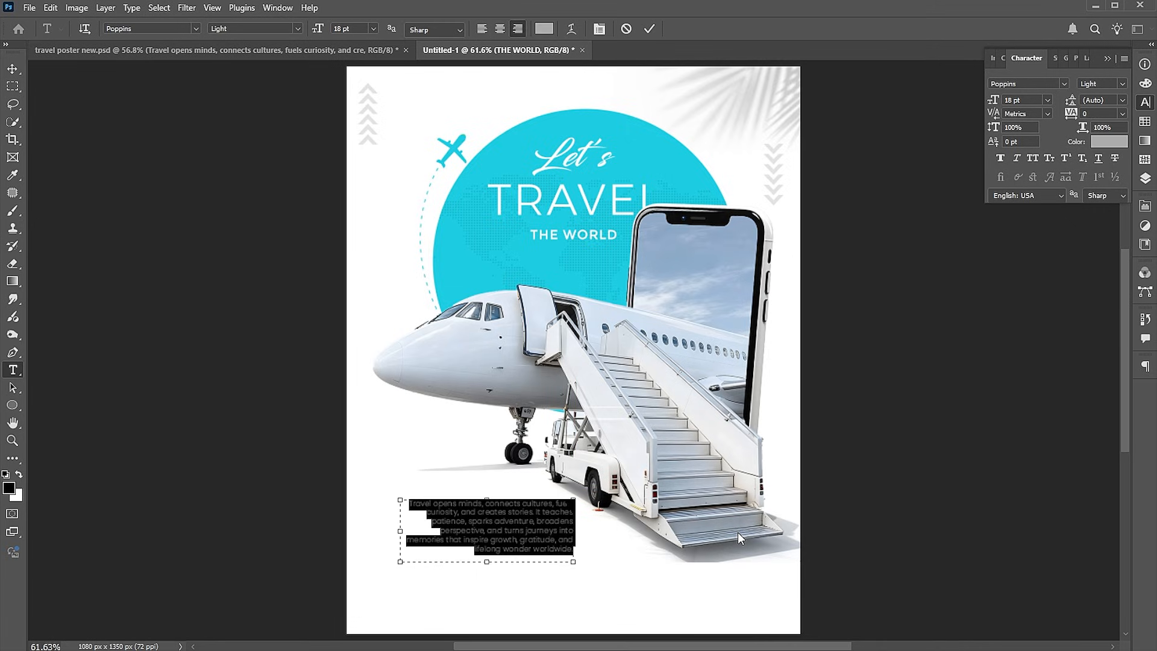
left_click(373, 28)
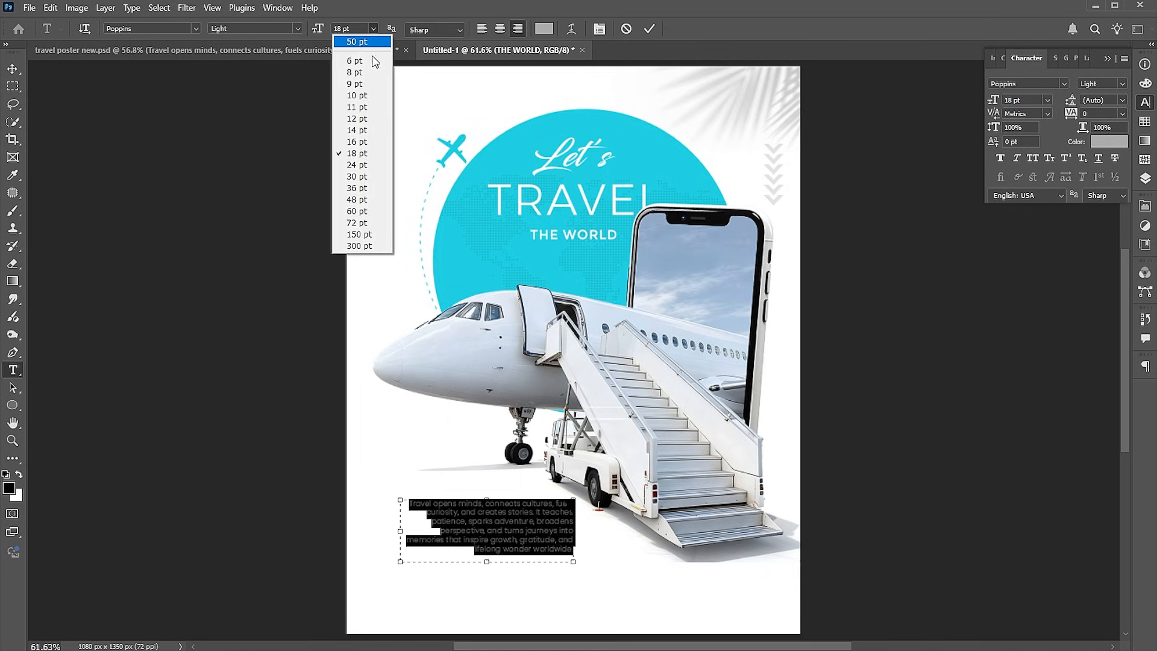
left_click(359, 135)
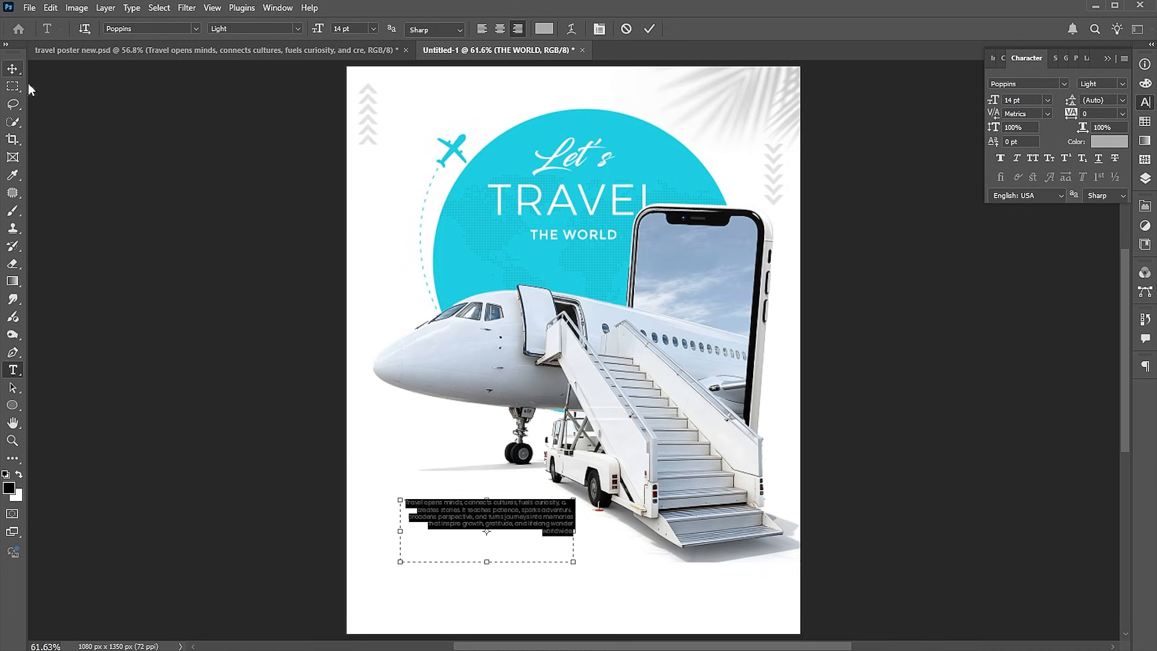
key("Escape")
key("v")
left_click_drag(558, 523, 560, 539)
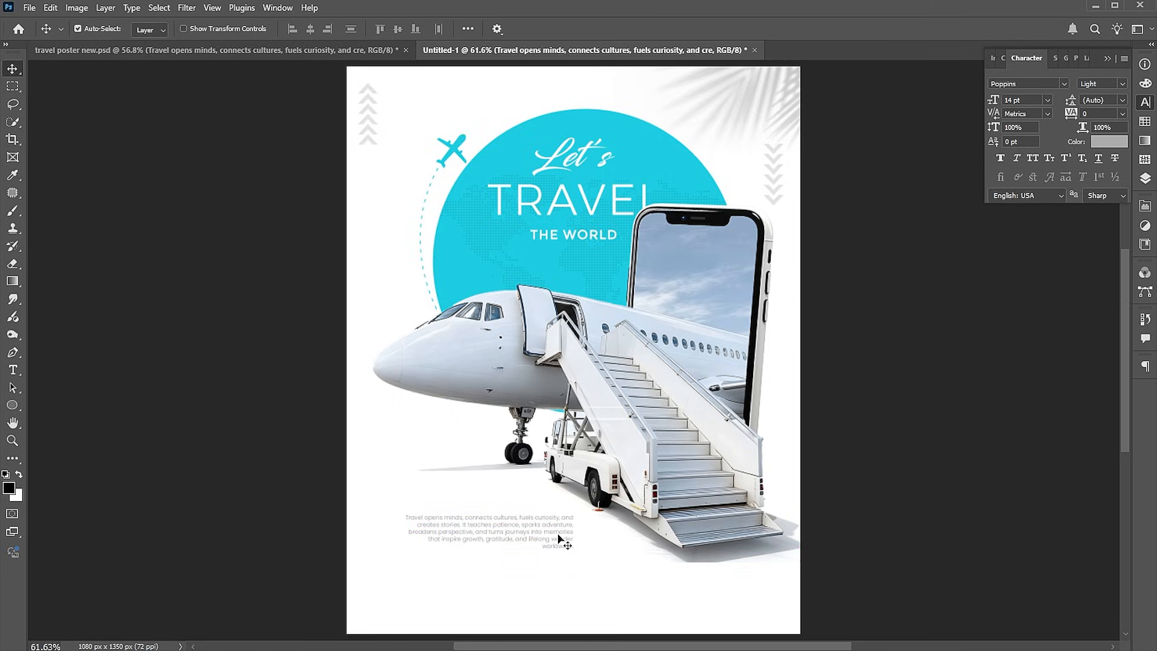
- Place the "combine black" logo embedded at the poster's bottom centre, scaled to about 79%
left_click(30, 9)
left_click(54, 262)
left_click_drag(605, 355, 620, 608)
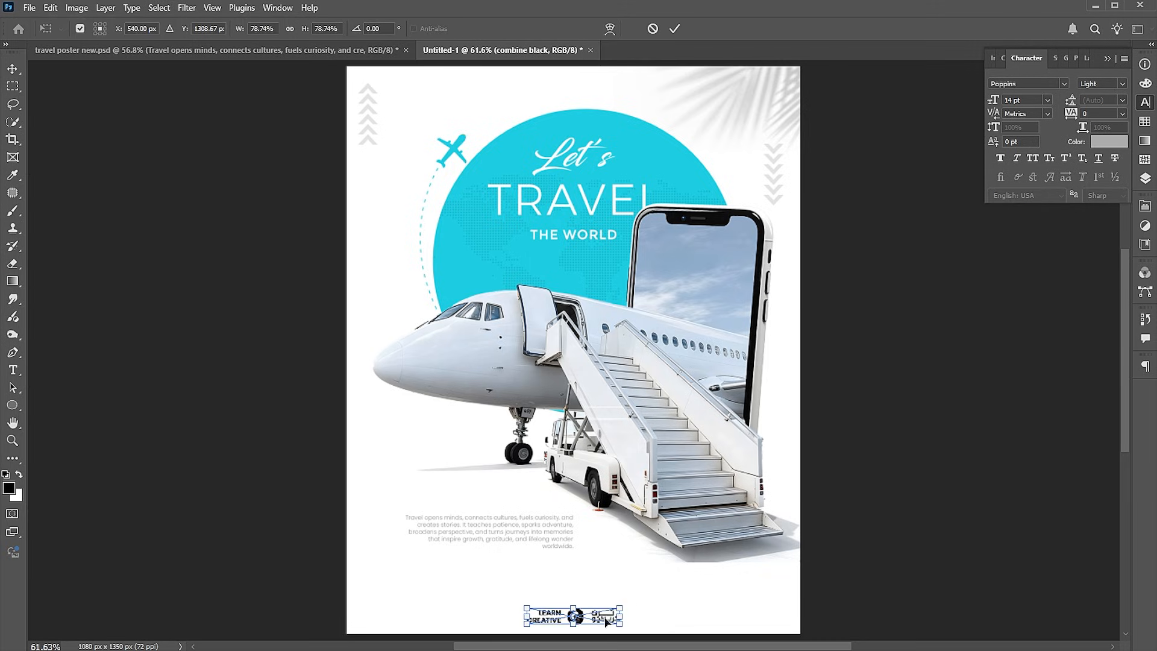
key("Return")
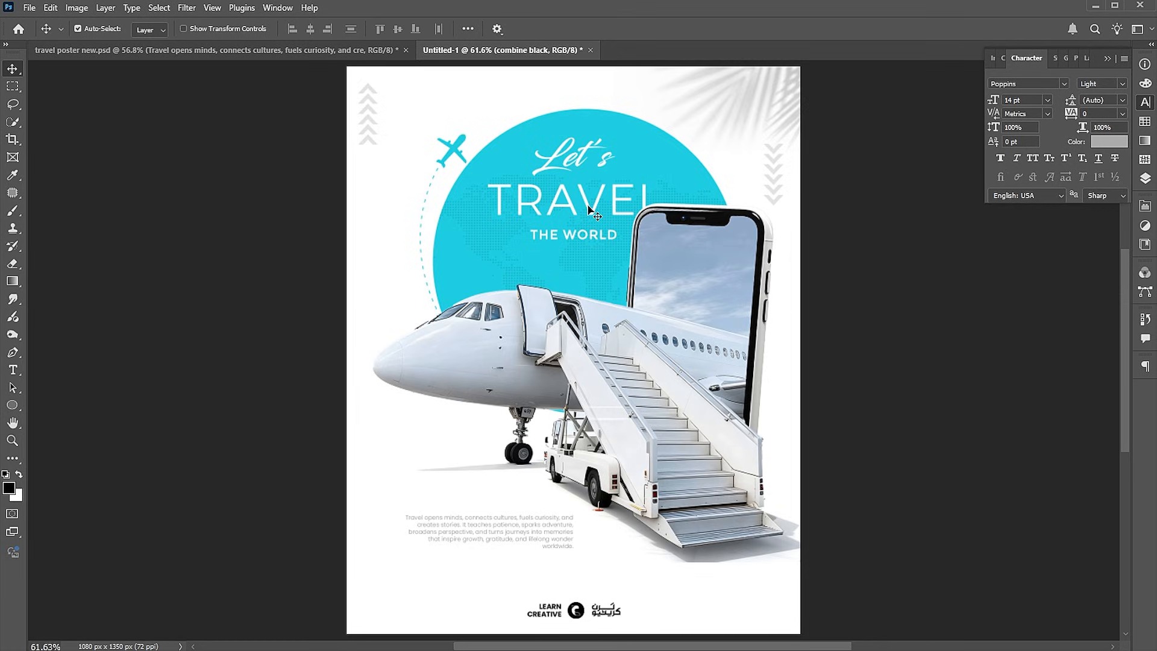
- Add a "CLICK NOW" text line in 14 pt Poppins Light and position it beneath the travel paragraph, near its right edge
key("t")
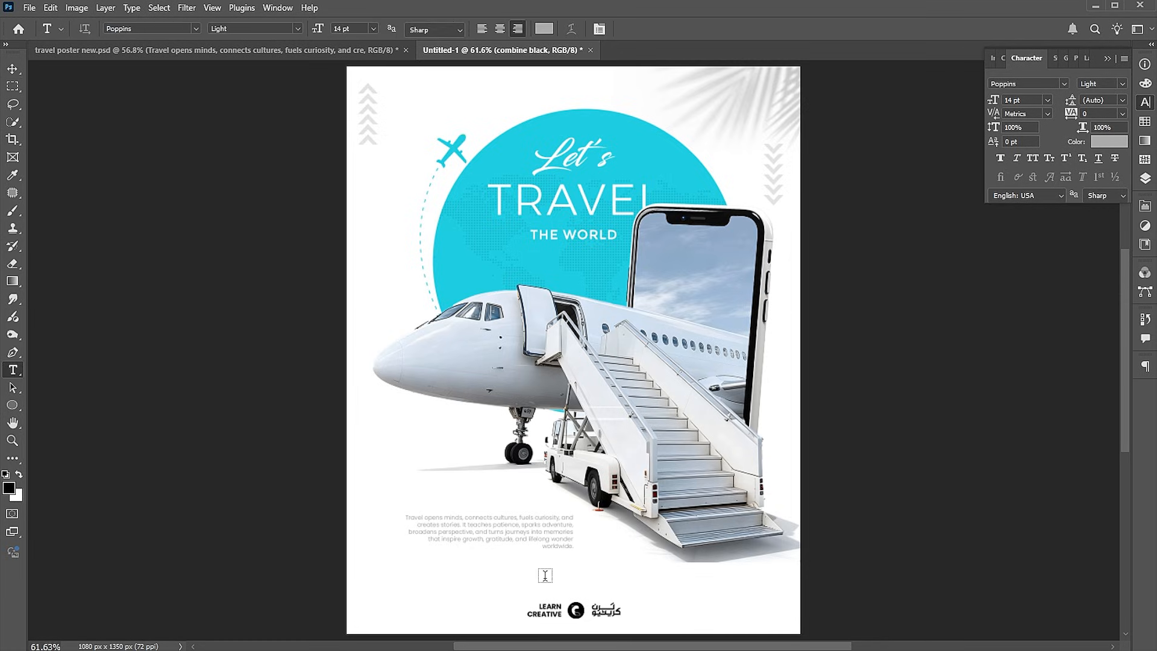
left_click(544, 575)
left_click(12, 68)
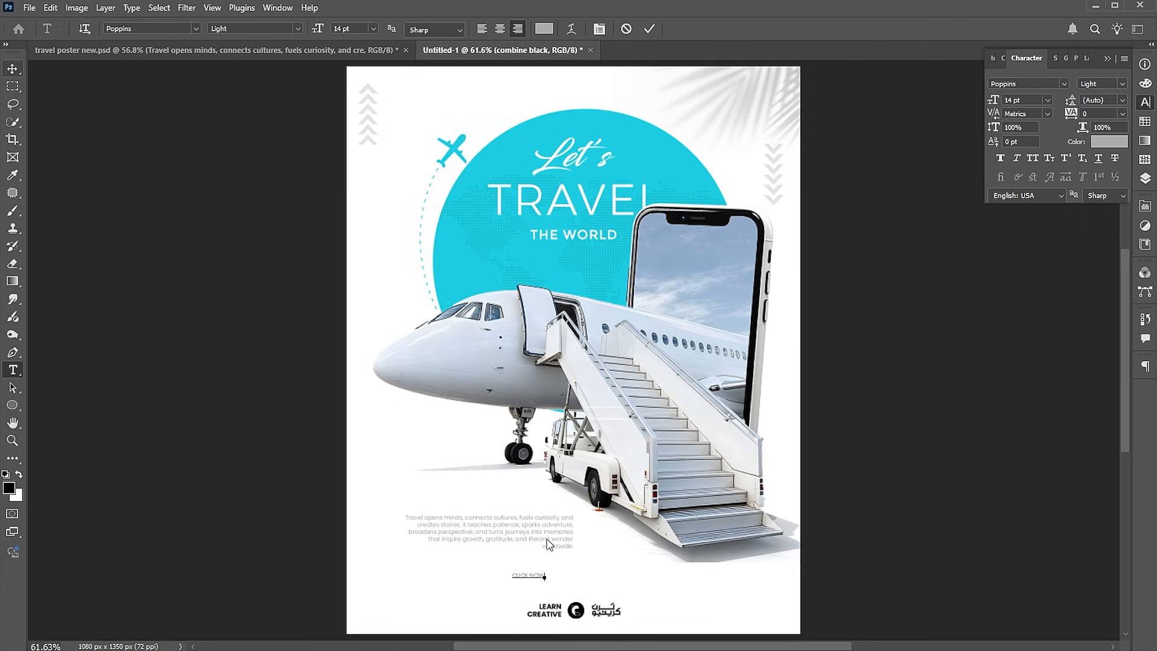
left_click_drag(536, 576, 654, 582)
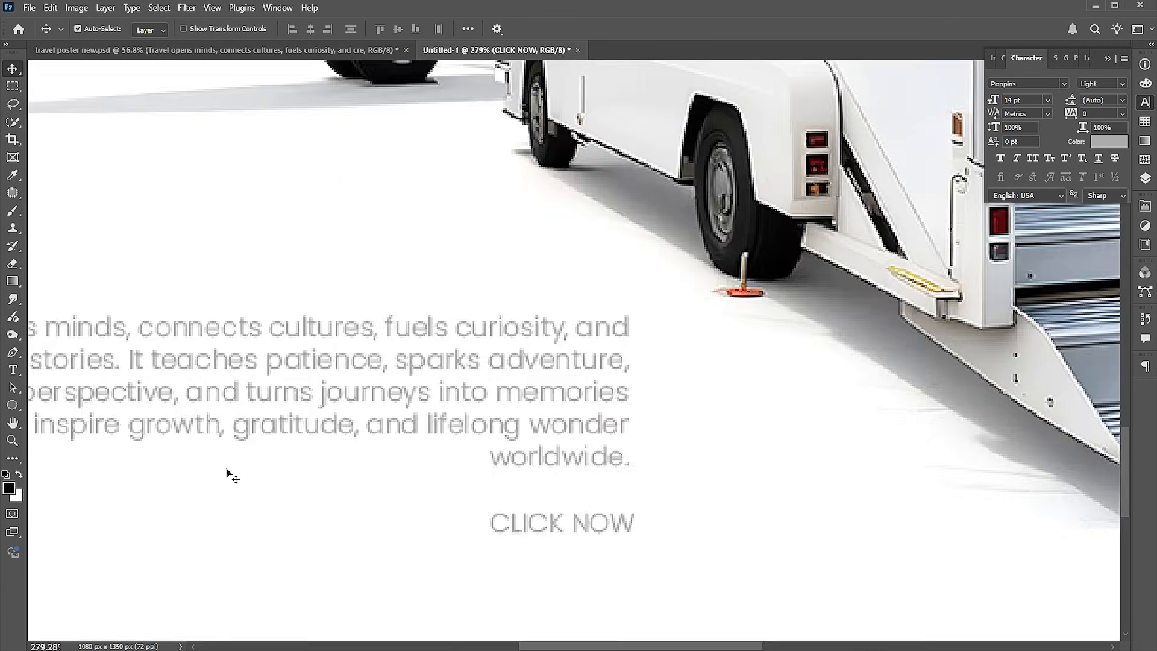
- Draw a rounded rectangle about 86 x 21 px with 4 px corners below the paragraph, flush with its right edge
left_click(13, 403)
right_click(13, 405)
left_click(61, 403)
left_click_drag(628, 488, 465, 528)
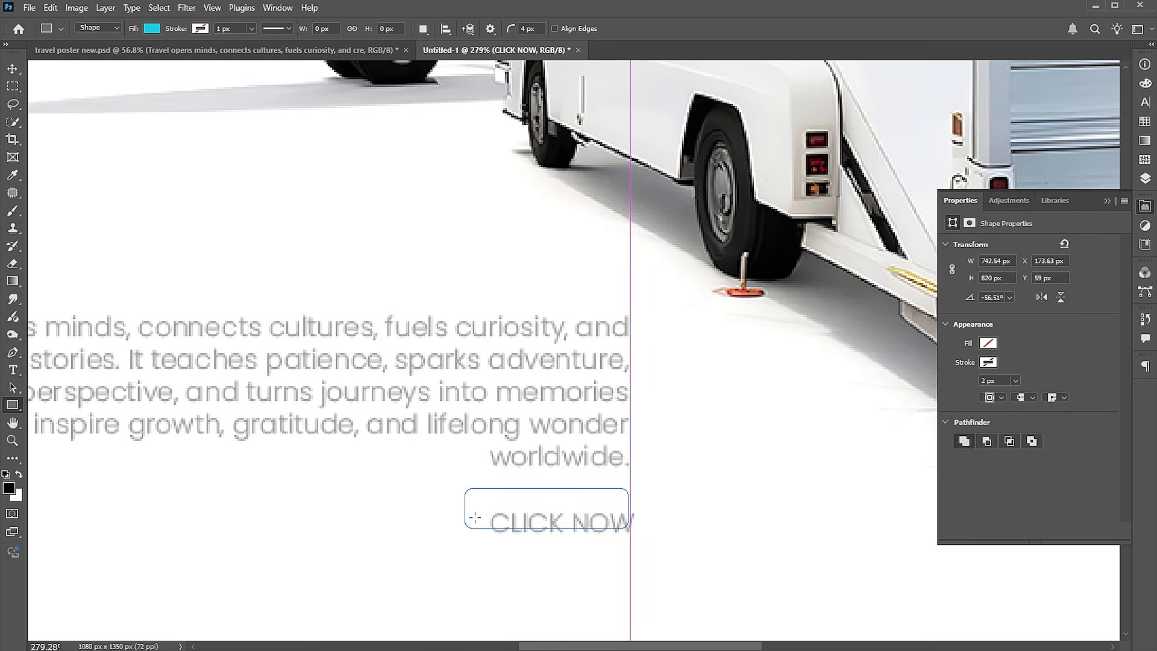
- Fill the rounded rectangle with grey and centre the "CLICK NOW" text on it as a button
left_click(988, 343)
left_click(1046, 414)
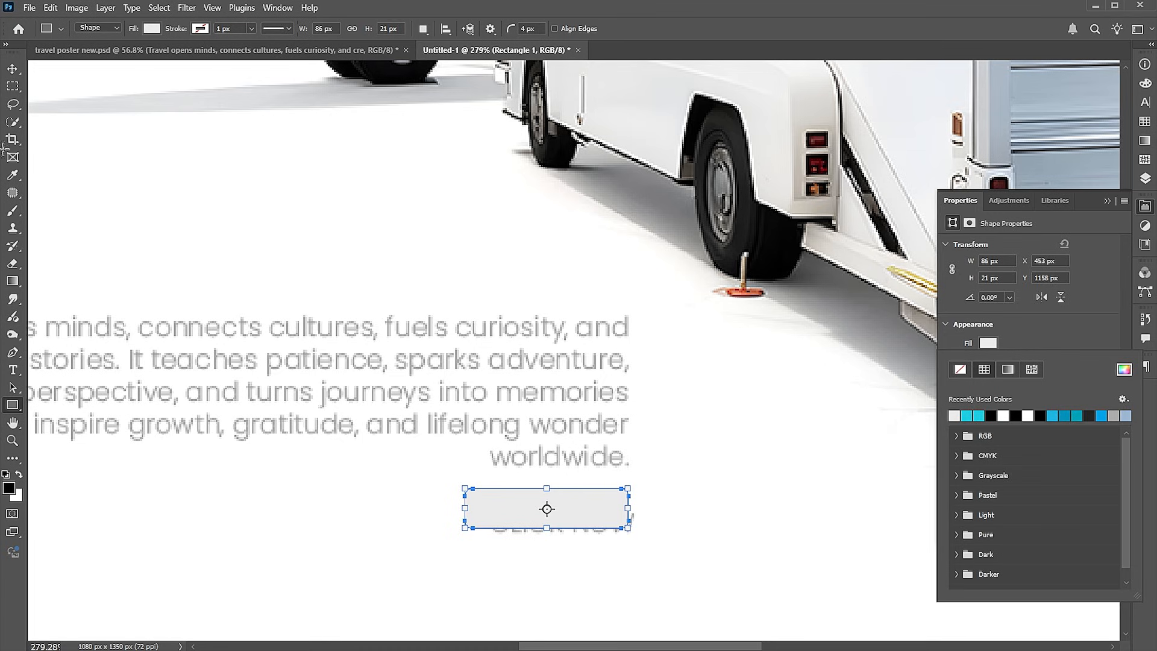
left_click(1124, 369)
left_click(748, 193)
left_click(1055, 153)
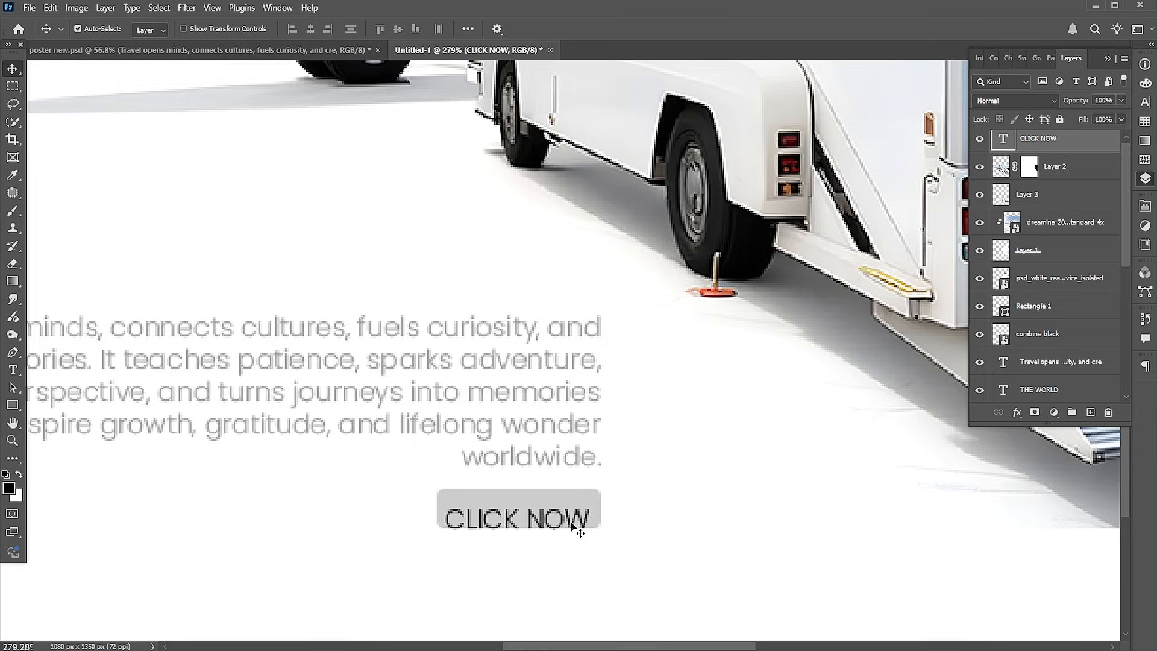
left_click_drag(577, 529, 571, 515)
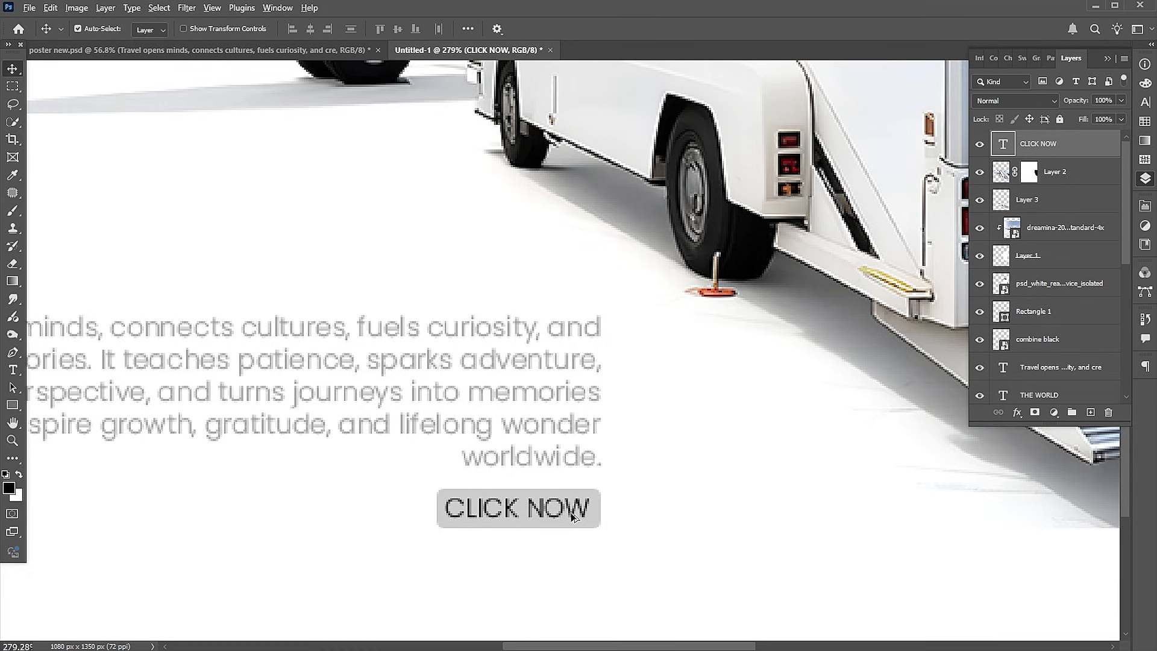
key("ctrl+0")
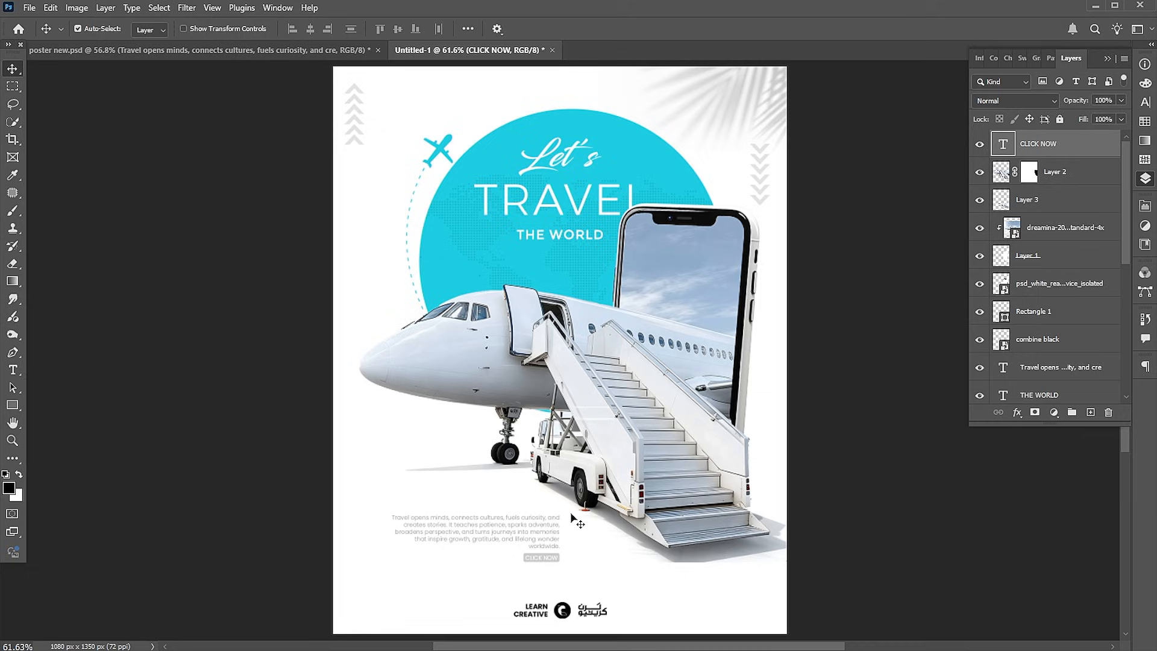
- Place the white-concrete-wall image as an embedded object directly above the Rectangle 1 layer
left_click_drag(1063, 430, 1064, 568)
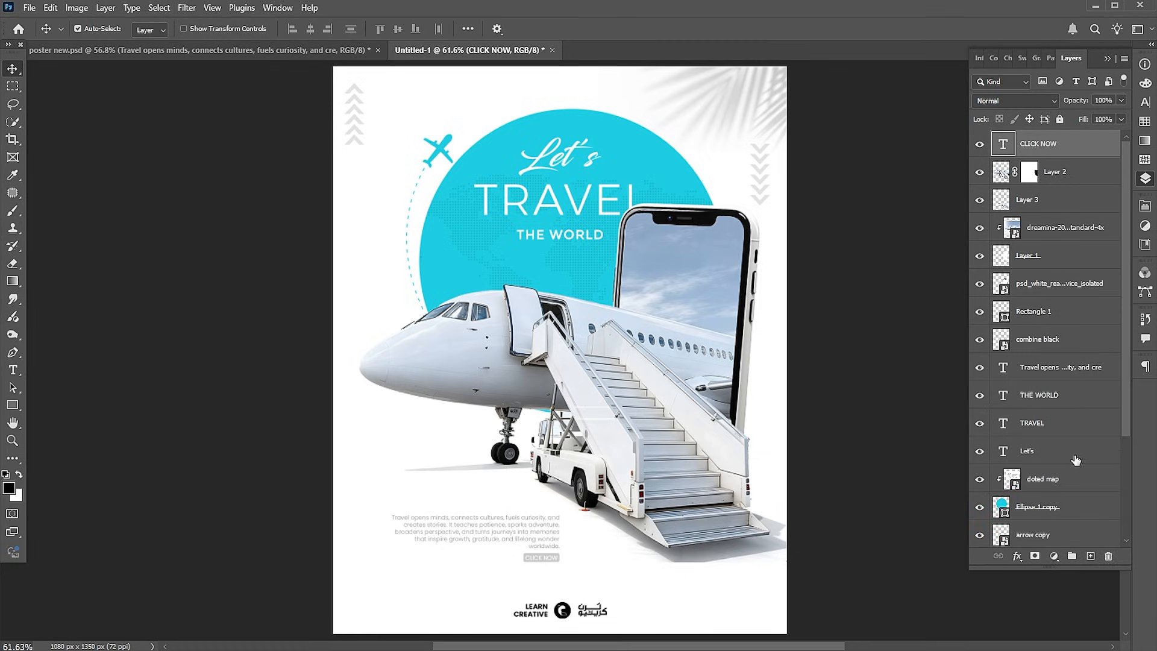
left_click(1054, 264)
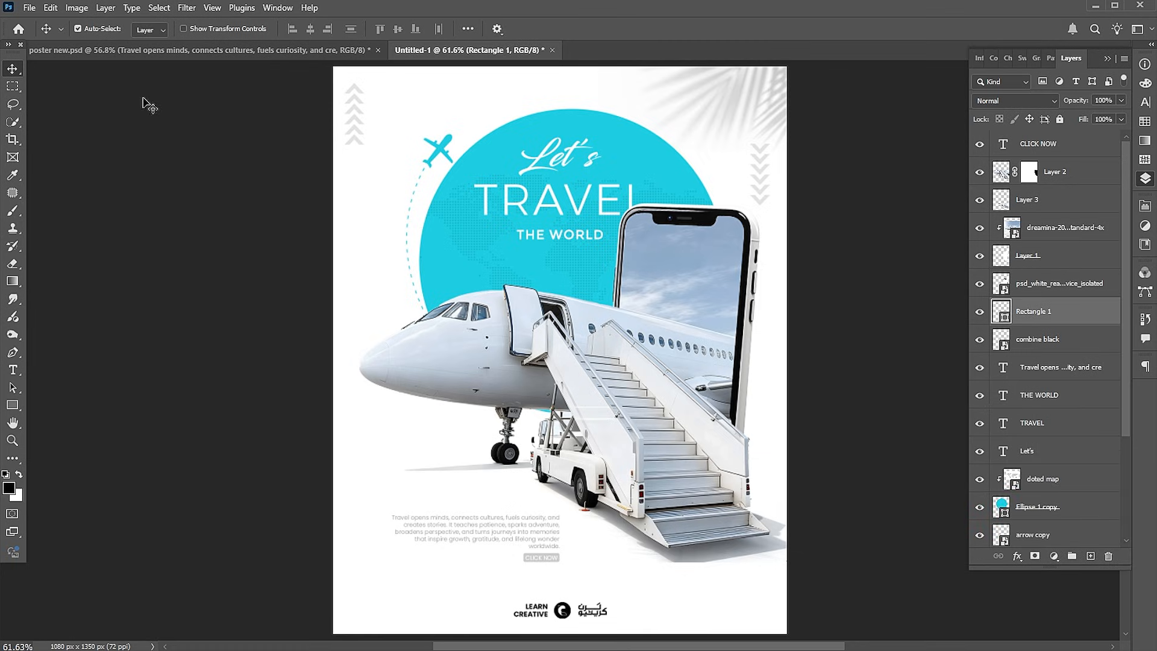
left_click(29, 8)
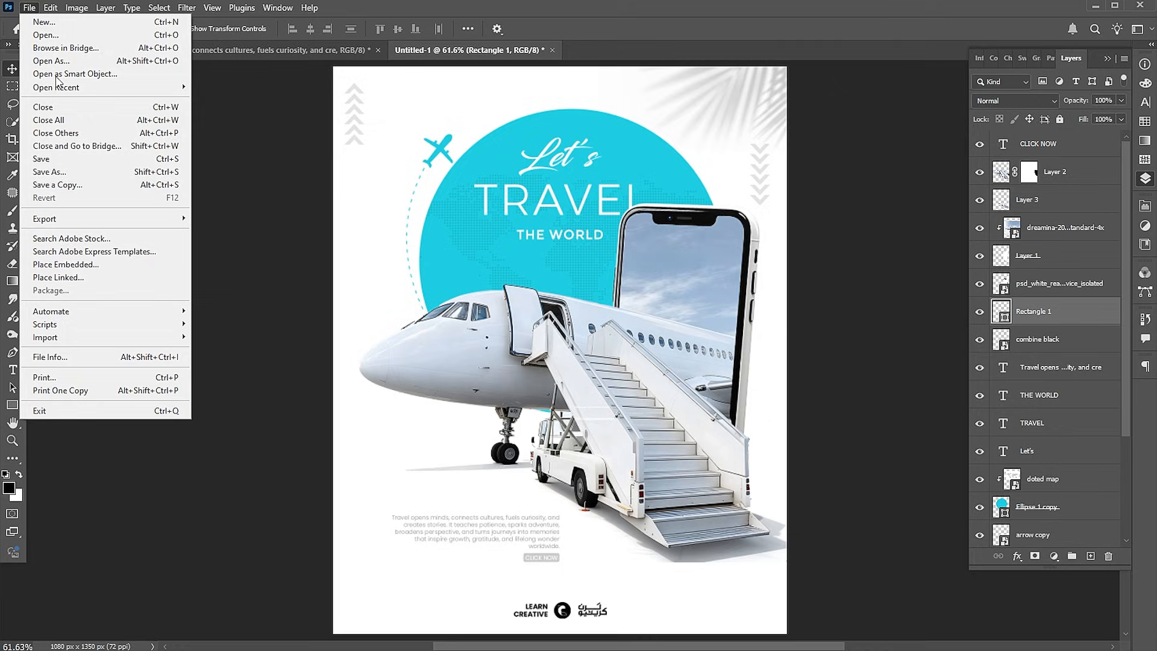
left_click(66, 264)
left_click(978, 589)
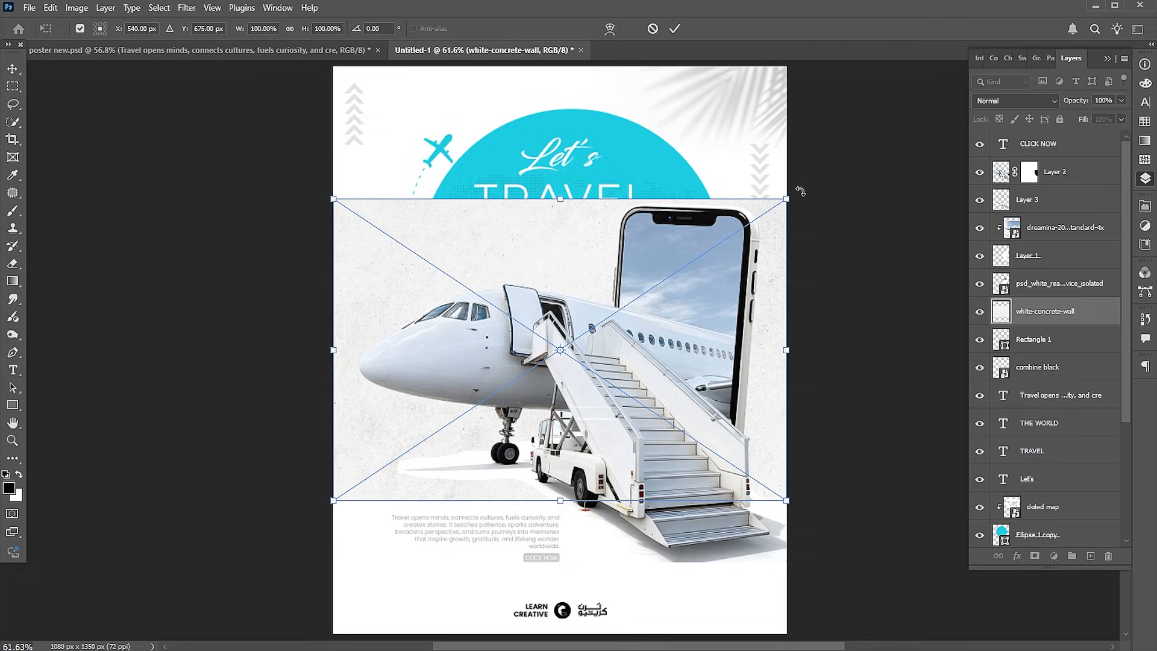
- Rotate the white-concrete-wall image 90° and scale it up to cover the whole poster
left_click_drag(800, 191, 719, 589)
left_click_drag(609, 420, 542, 367)
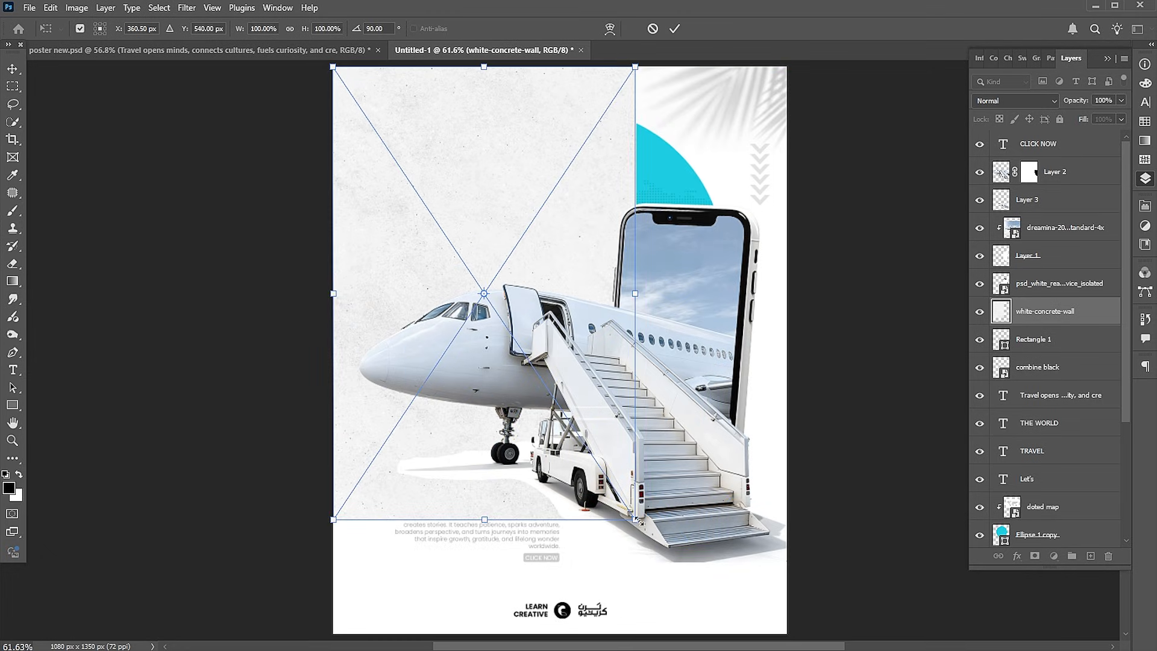
left_click_drag(635, 519, 794, 614)
key("Return")
- Blend the white-concrete-wall texture with Multiply mode at 50% opacity
left_click(1014, 101)
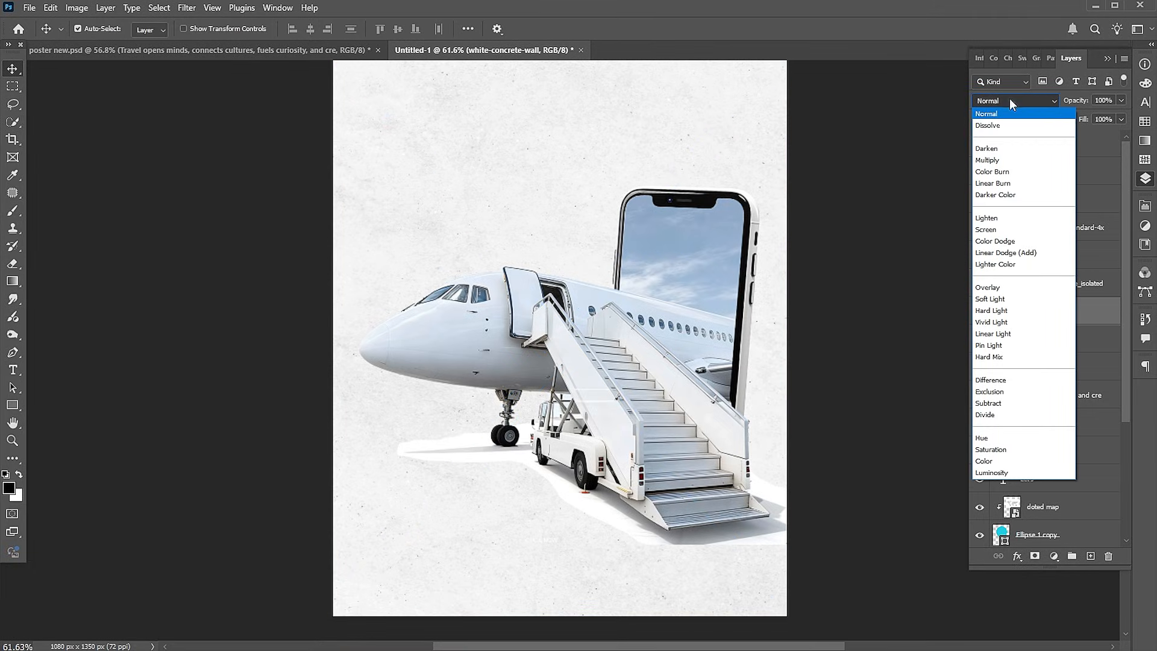
left_click(988, 164)
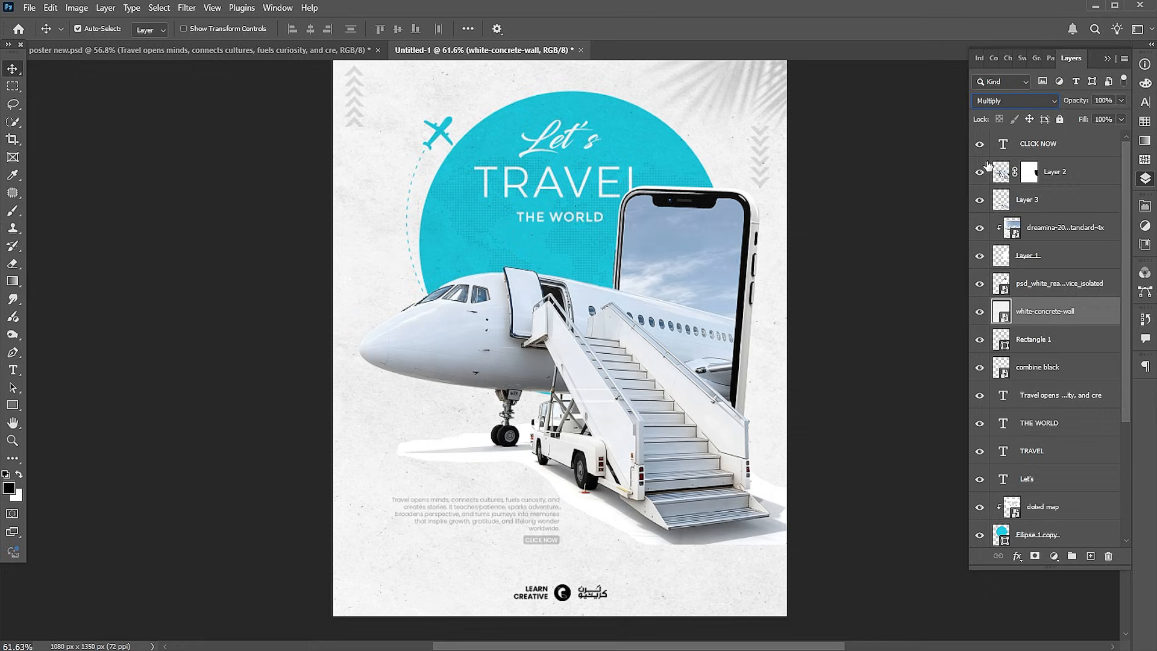
left_click(1102, 100)
type("50")
key("Return")
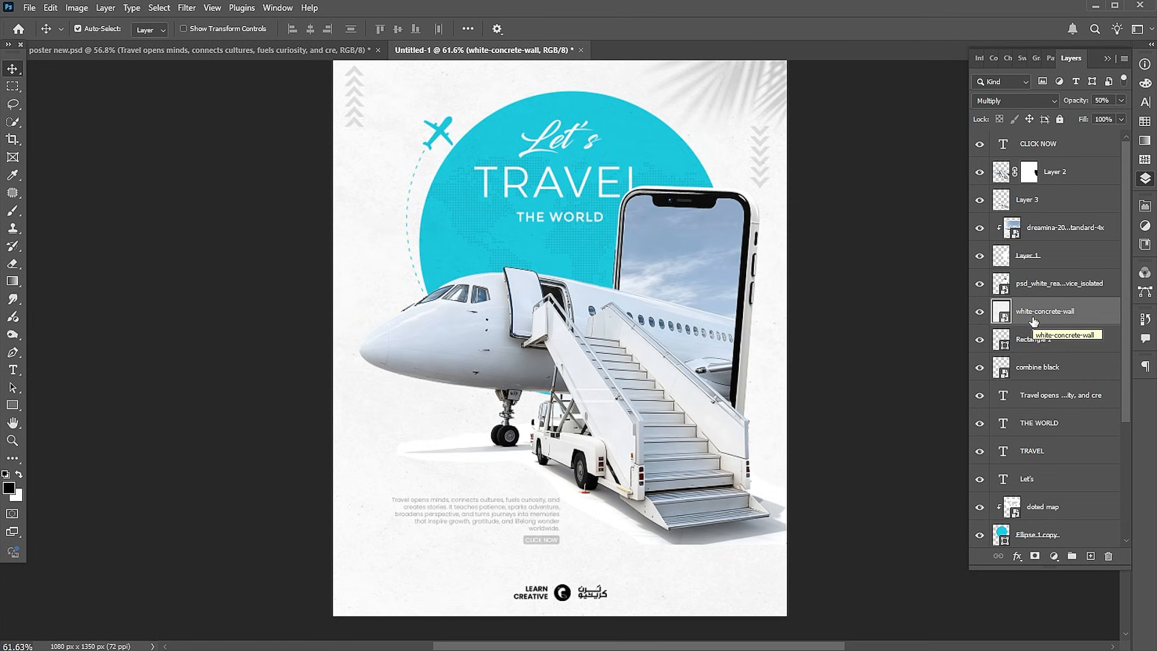
- Set the blend mode of Layer 3 to Multiply
left_click(1050, 199)
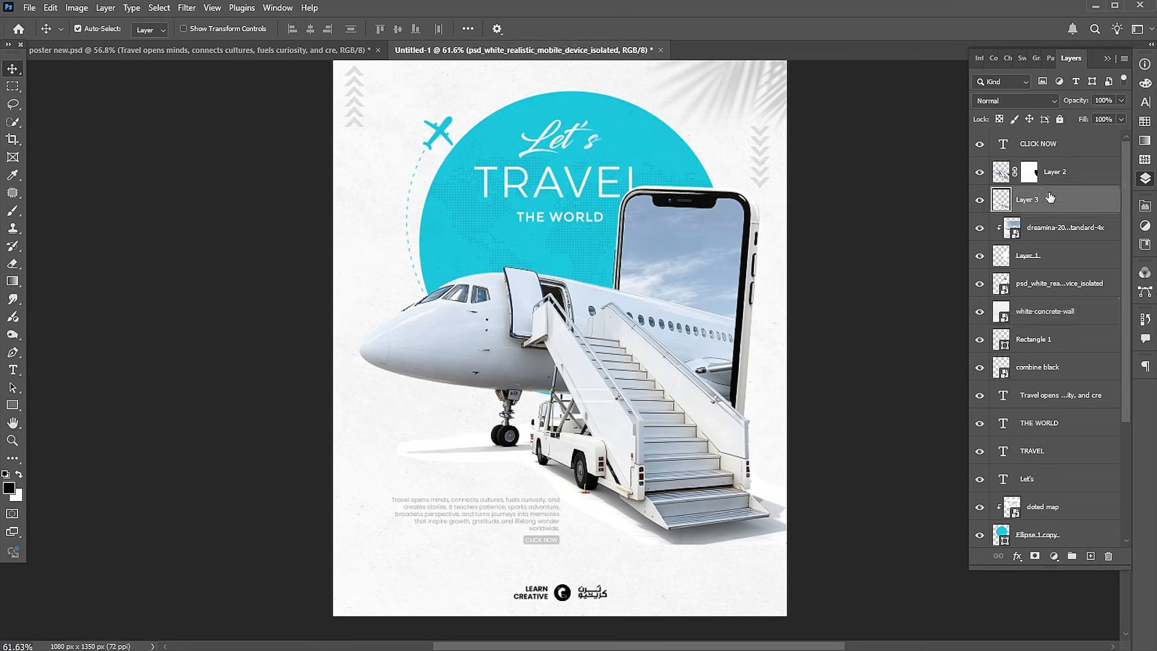
left_click(1018, 100)
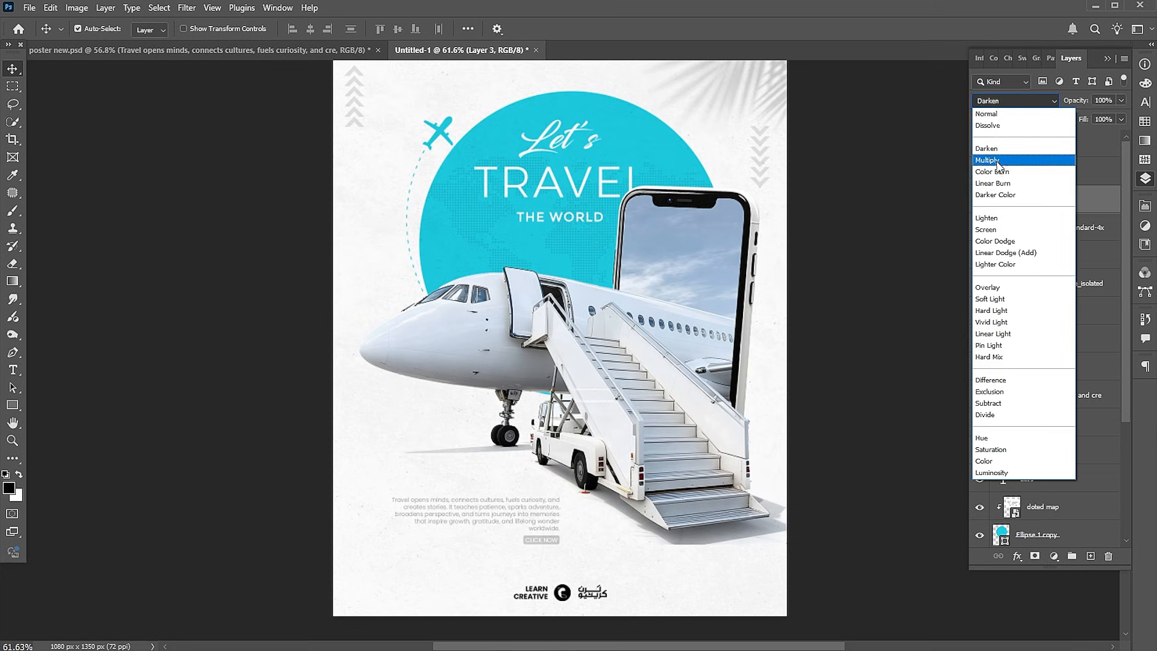
left_click(1001, 160)
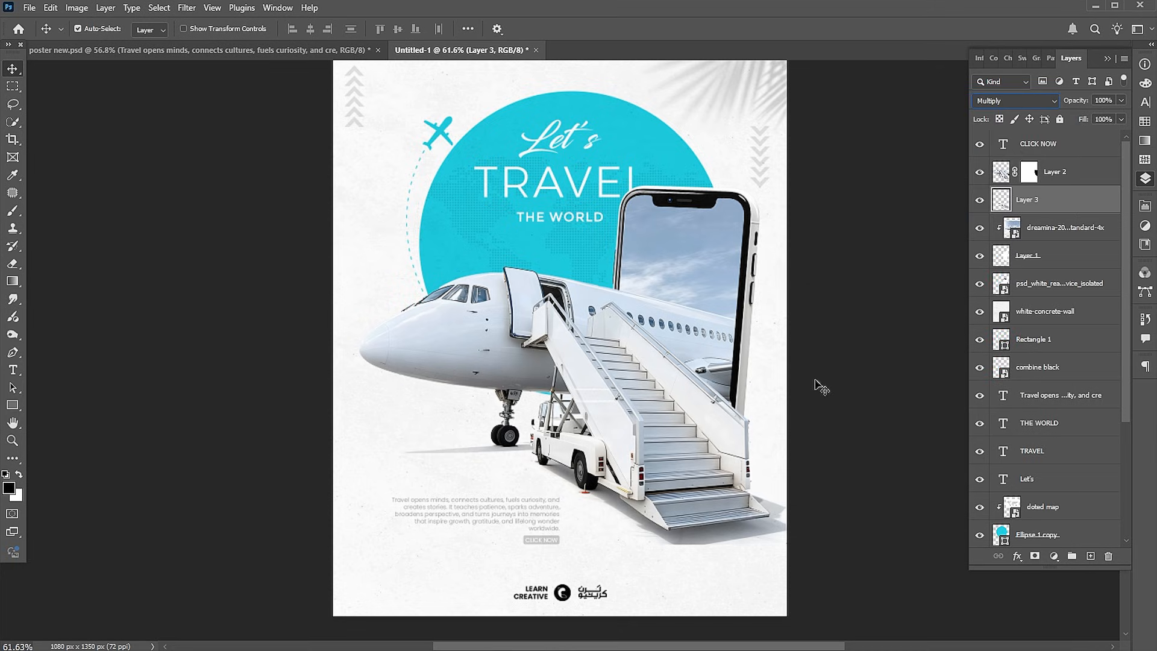
scroll(821, 386, "up", 1)
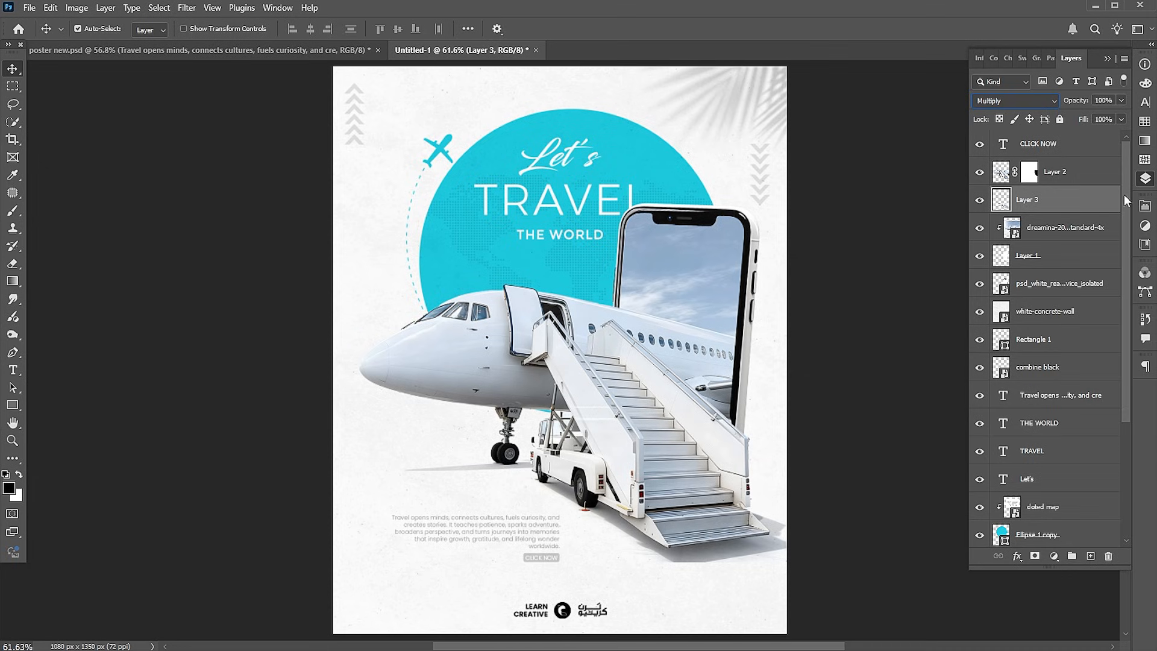
- Add a red (#ef0000) Solid Color fill layer above the "CLICK NOW" layer and set its blend mode to Hue
left_click(1064, 152)
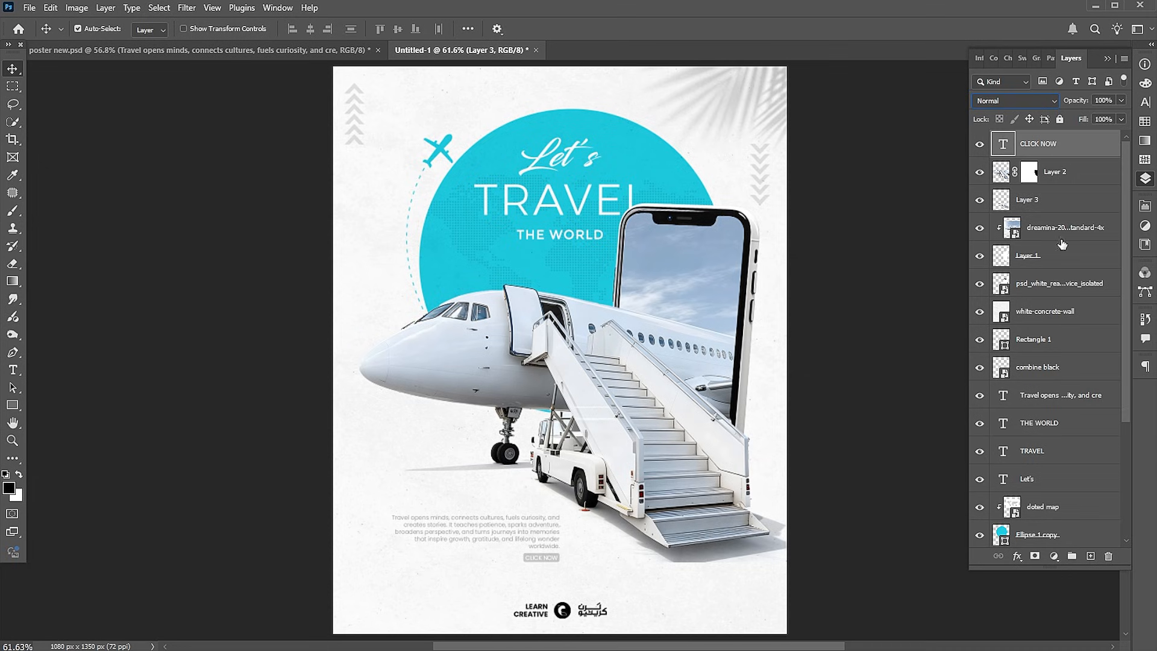
left_click(1054, 556)
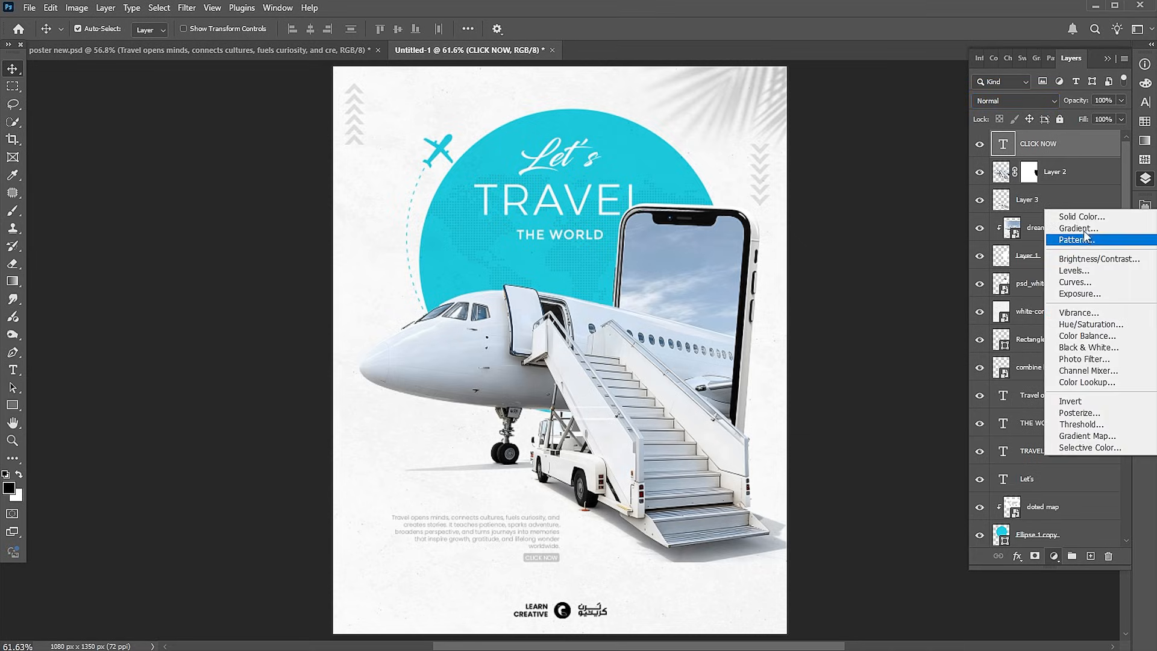
left_click(1067, 214)
left_click_drag(880, 192, 918, 169)
left_click(1028, 151)
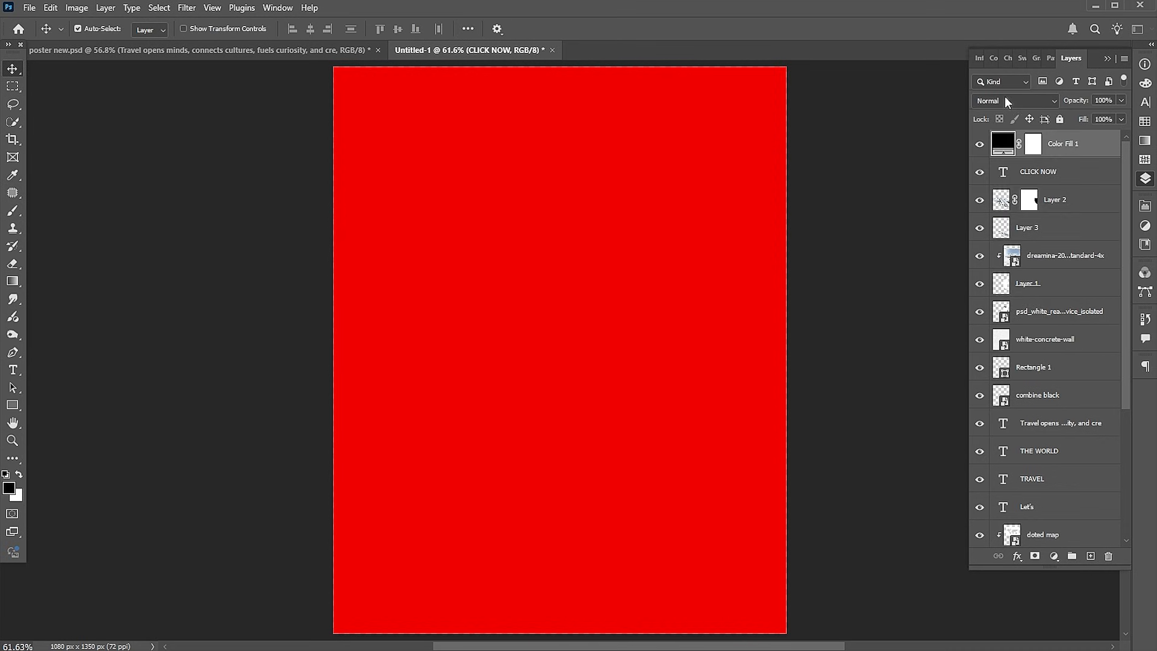
left_click(1004, 97)
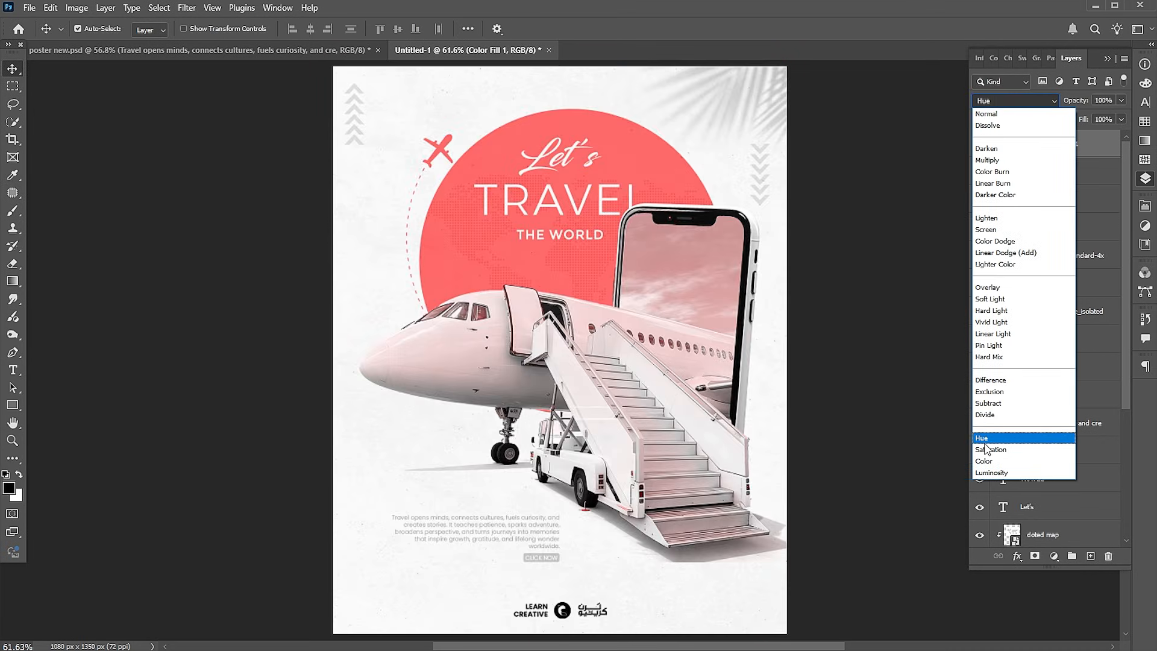
left_click(985, 439)
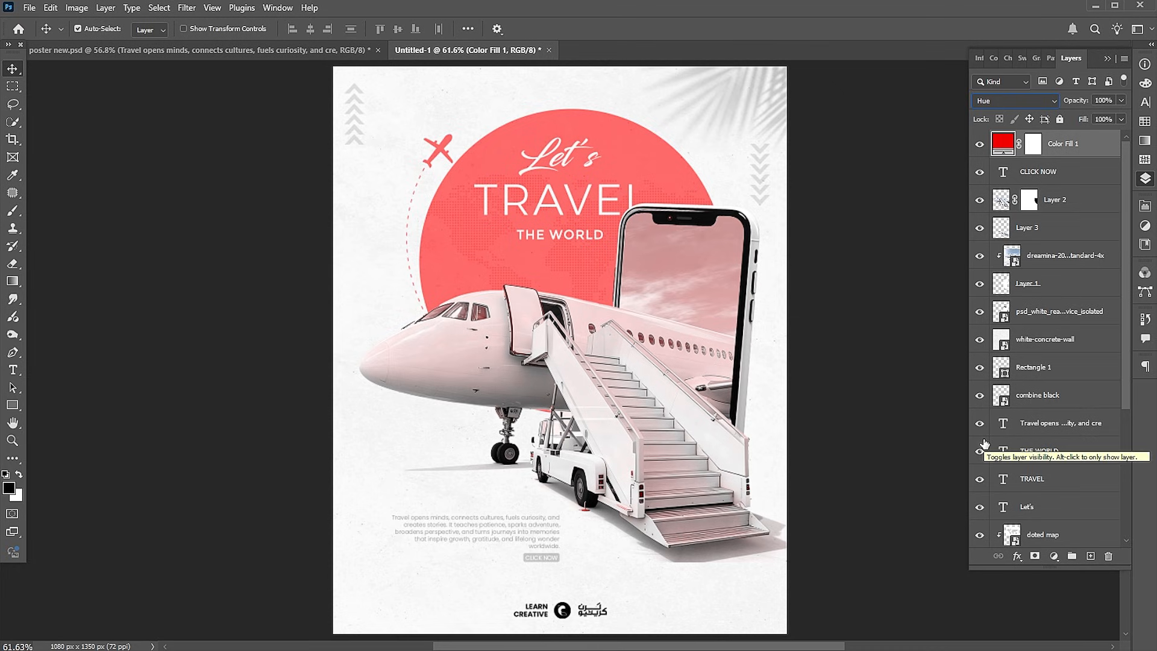
- Change the Color Fill 1 layer's colour to a hot pink
double_click(1003, 145)
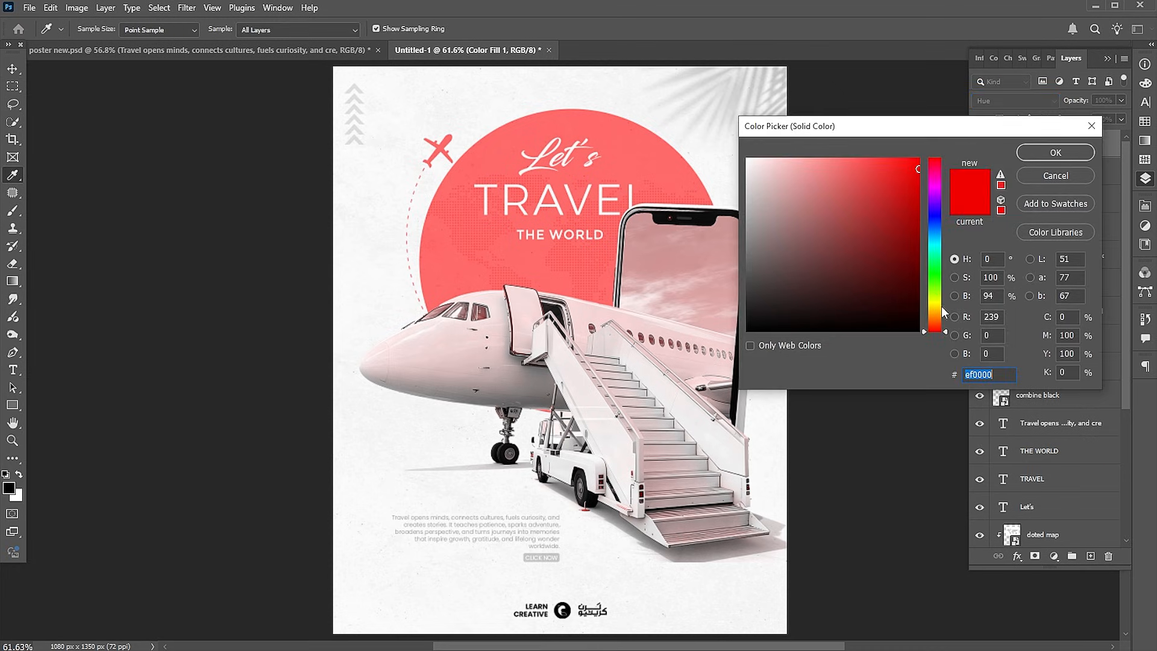
left_click_drag(947, 333, 974, 173)
left_click(1051, 156)
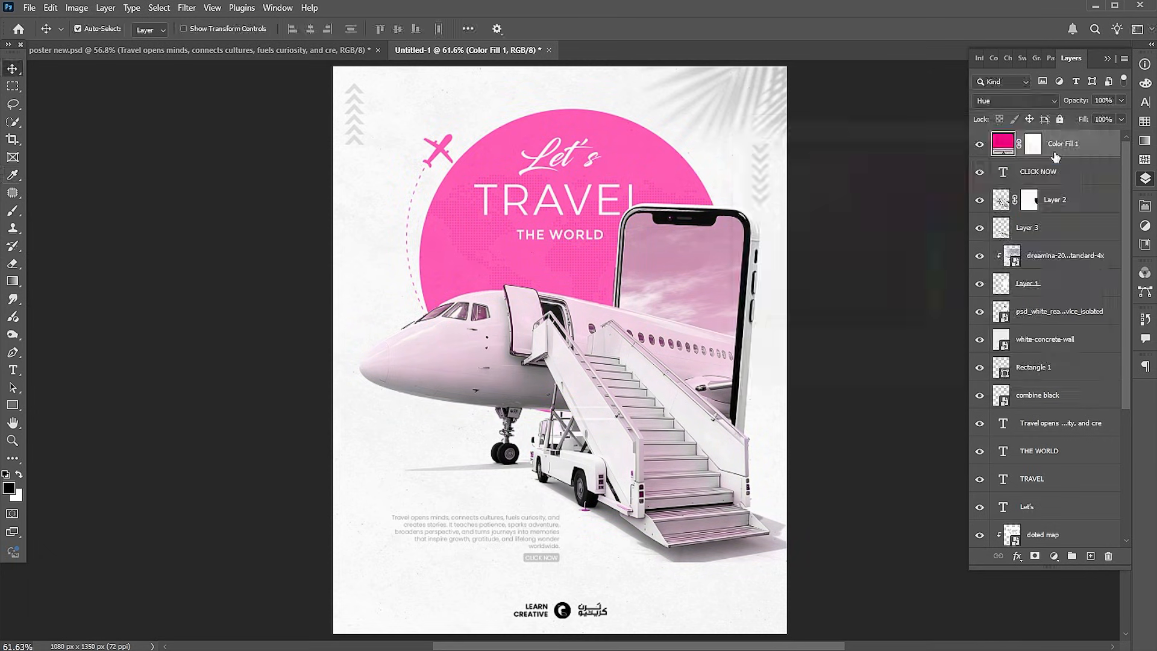